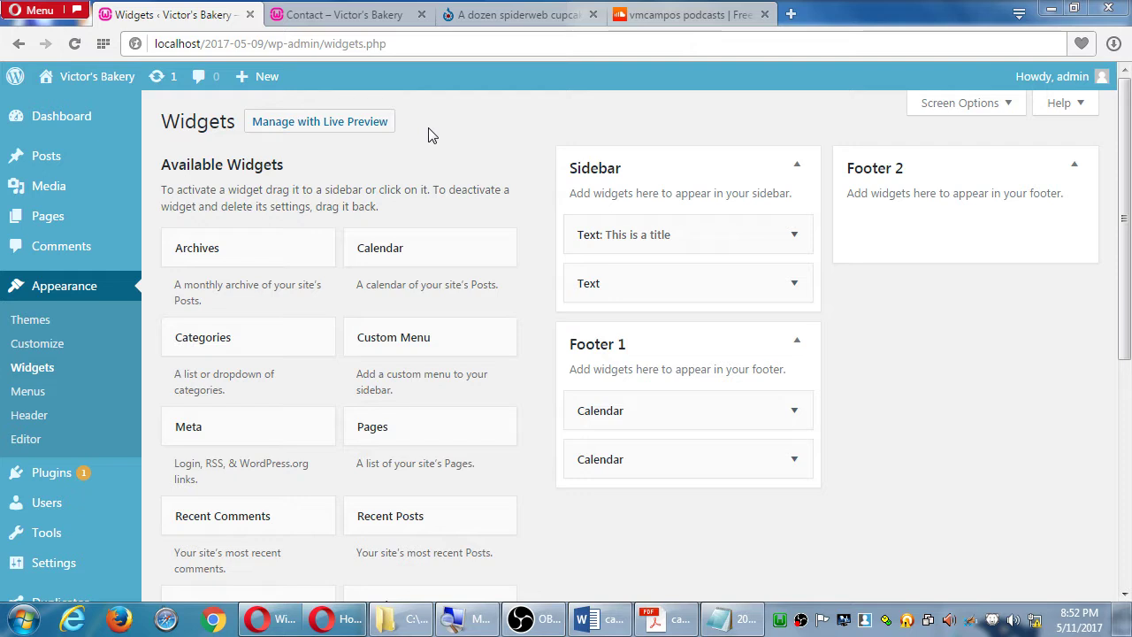
# Step: Preview widgets live, exit that view, and reopen the site Customizer from Appearance
pyautogui.click(363, 127)
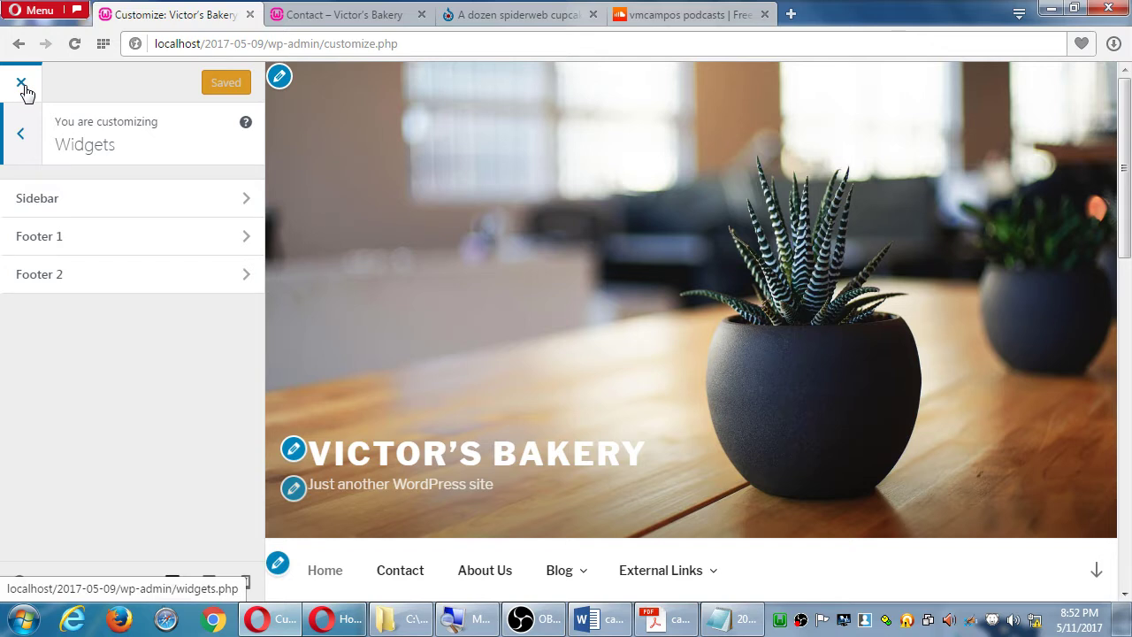
pyautogui.click(22, 85)
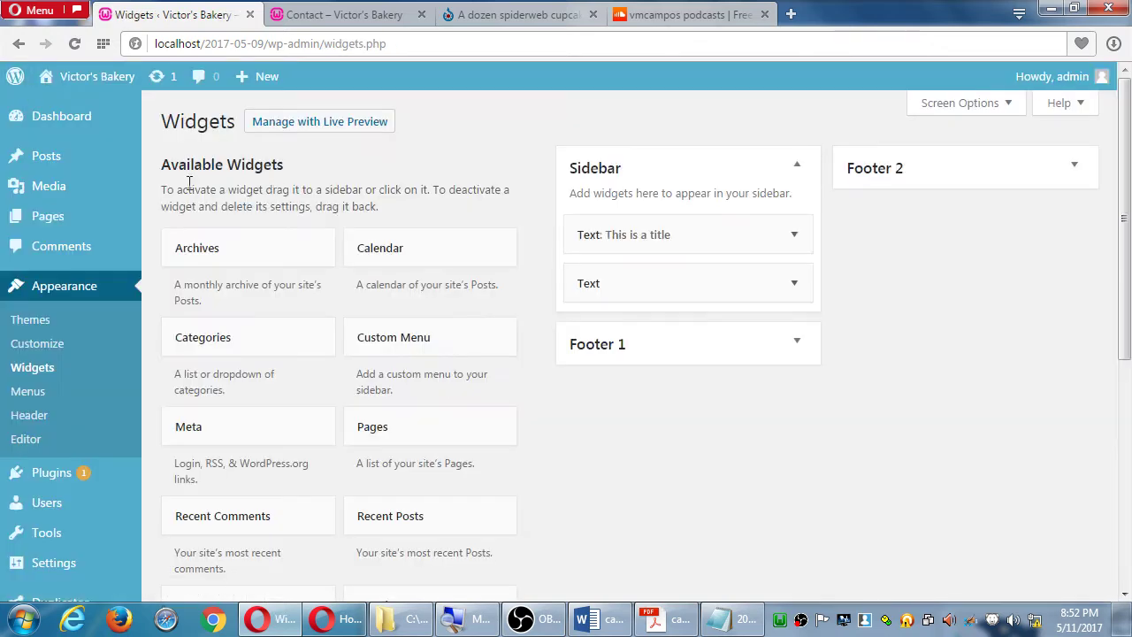
pyautogui.click(51, 343)
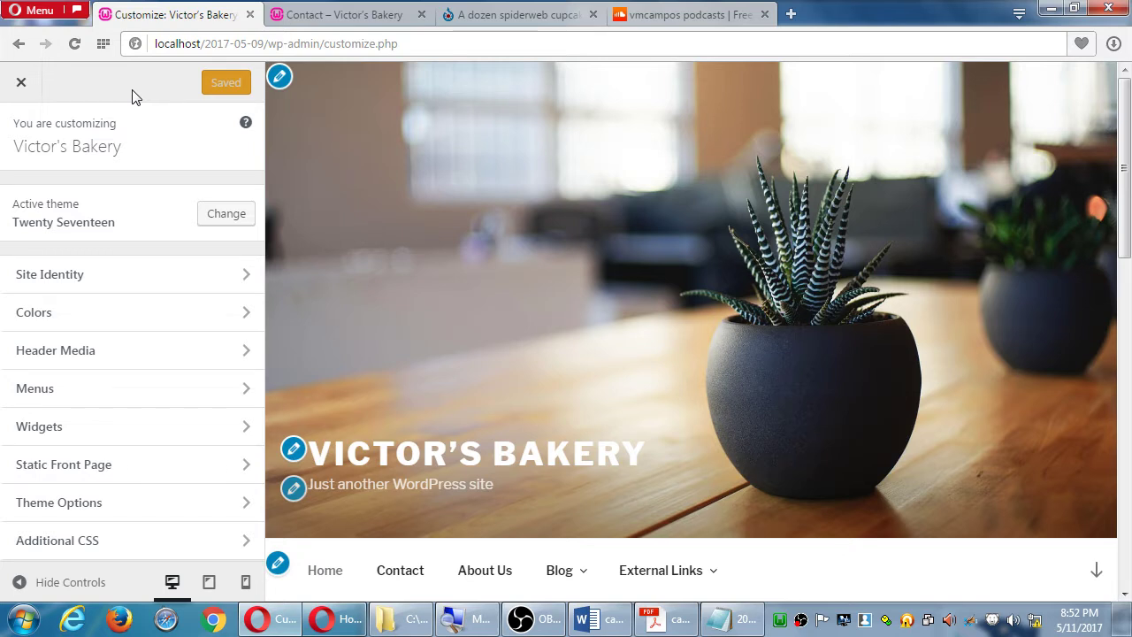
# Step: Look through the Customizer's Widgets section and return to the main panel of sections
pyautogui.scroll(-5, 438, 199)
pyautogui.scroll(5, 453, 197)
pyautogui.scroll(1, 456, 194)
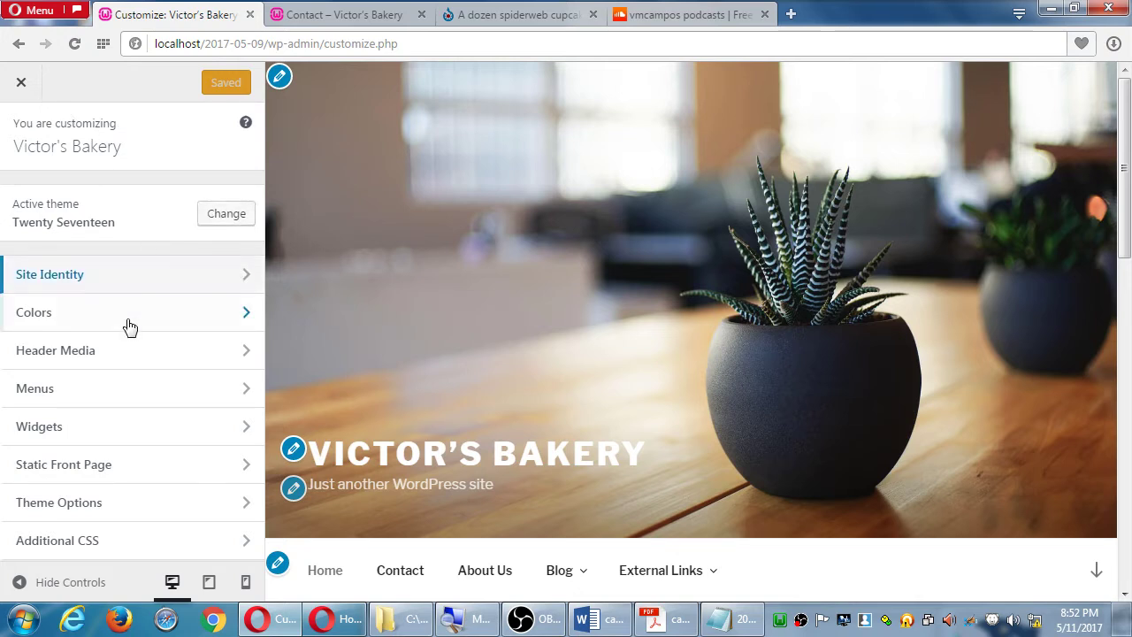
pyautogui.click(107, 440)
pyautogui.click(34, 141)
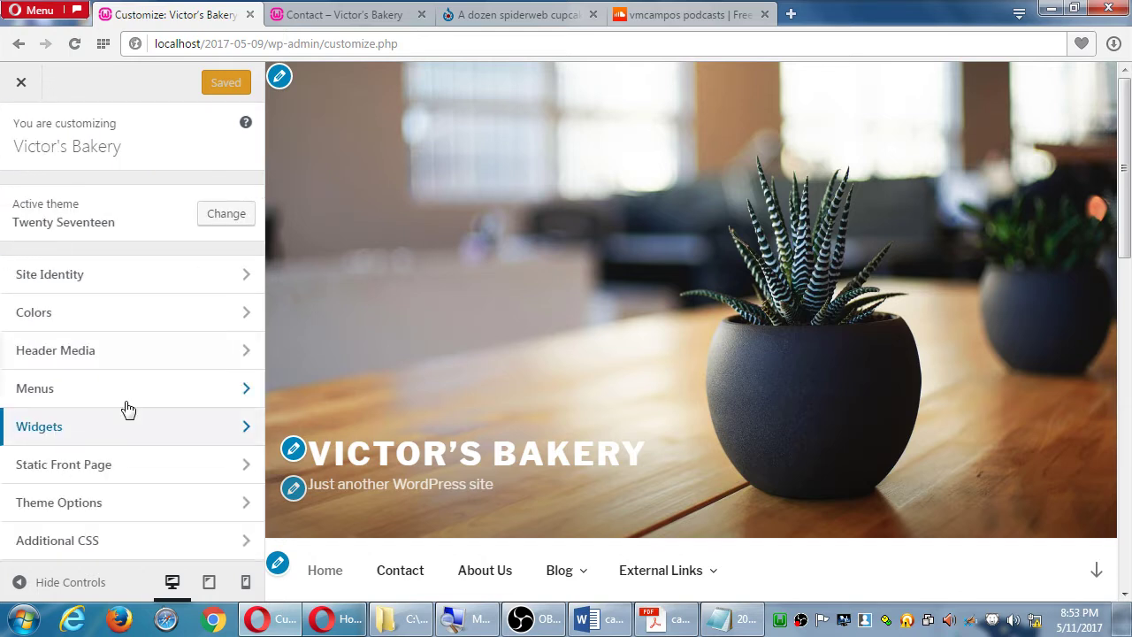
# Step: Open the Sidebar widget area under Widgets in the Customizer
pyautogui.click(164, 428)
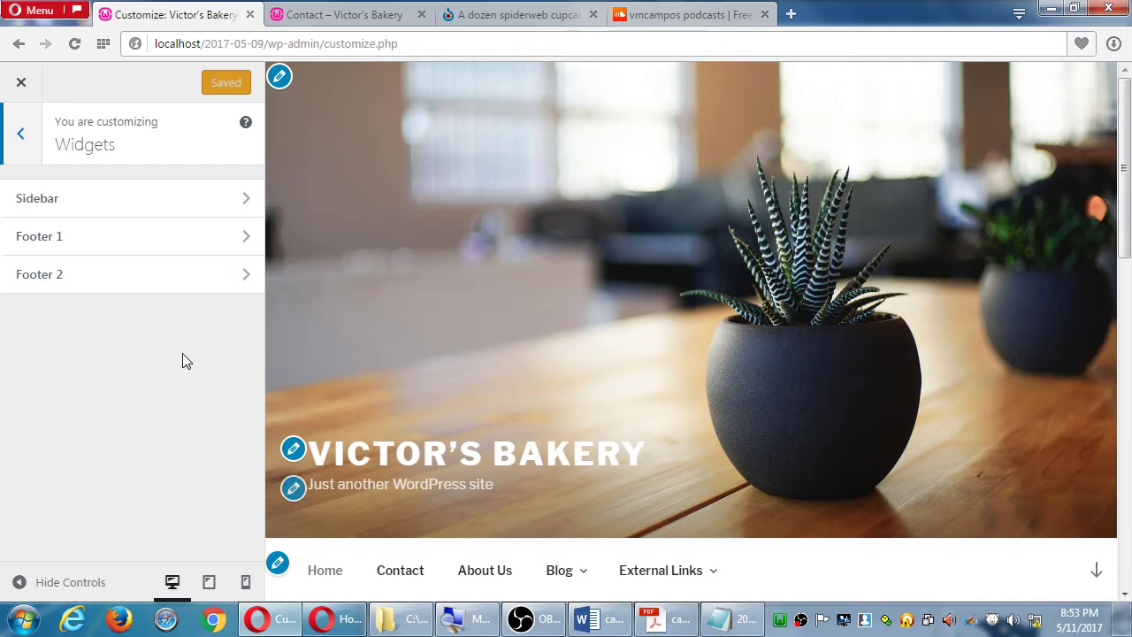
pyautogui.click(165, 209)
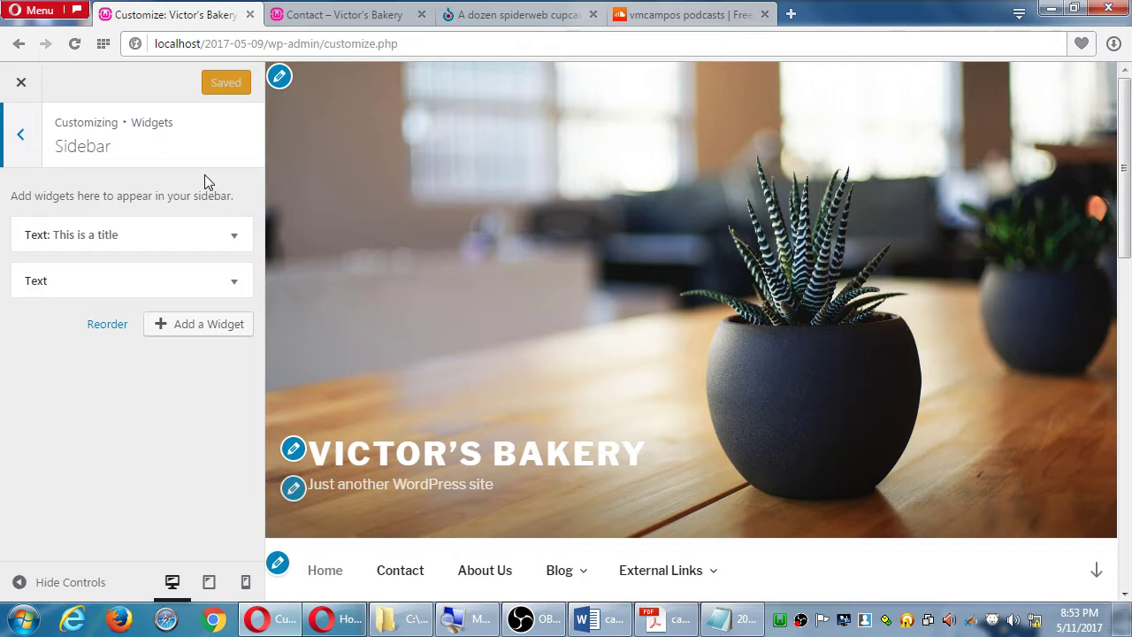
pyautogui.scroll(-3, 619, 357)
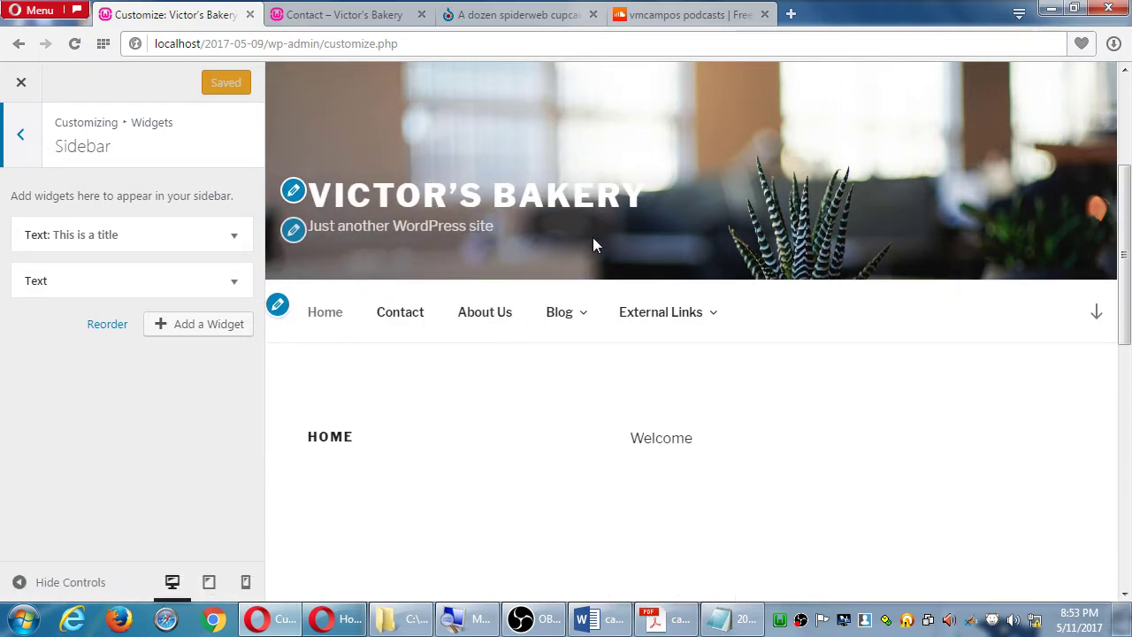
# Step: Preview the Blog page and scroll through it to check the two Sidebar Text widgets
pyautogui.click(571, 324)
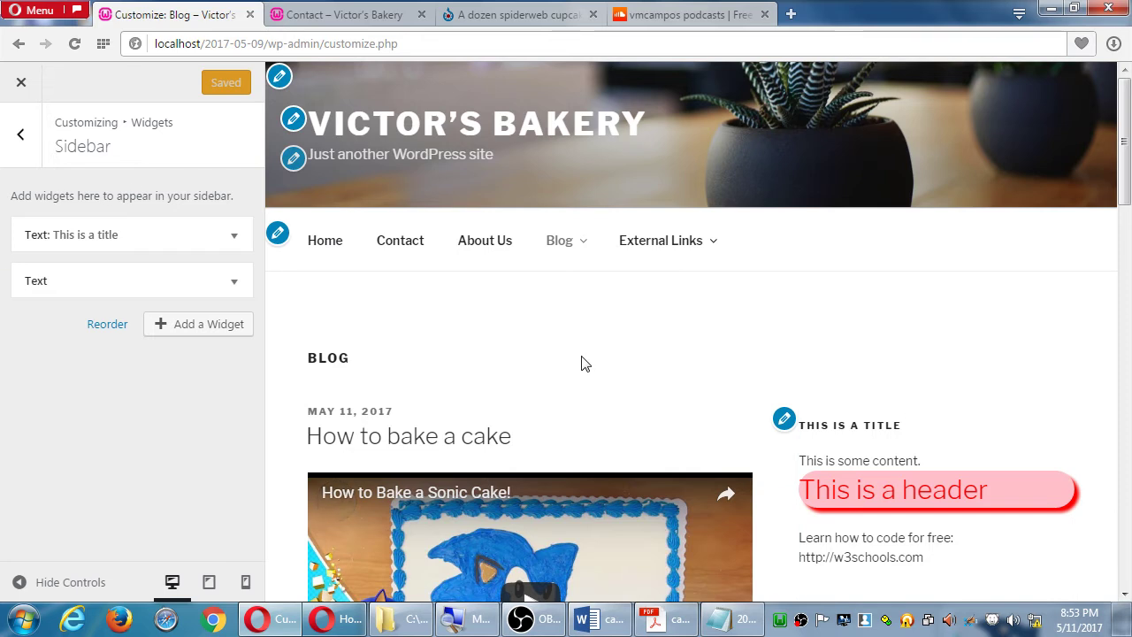
pyautogui.scroll(-1, 582, 360)
pyautogui.scroll(-1, 582, 359)
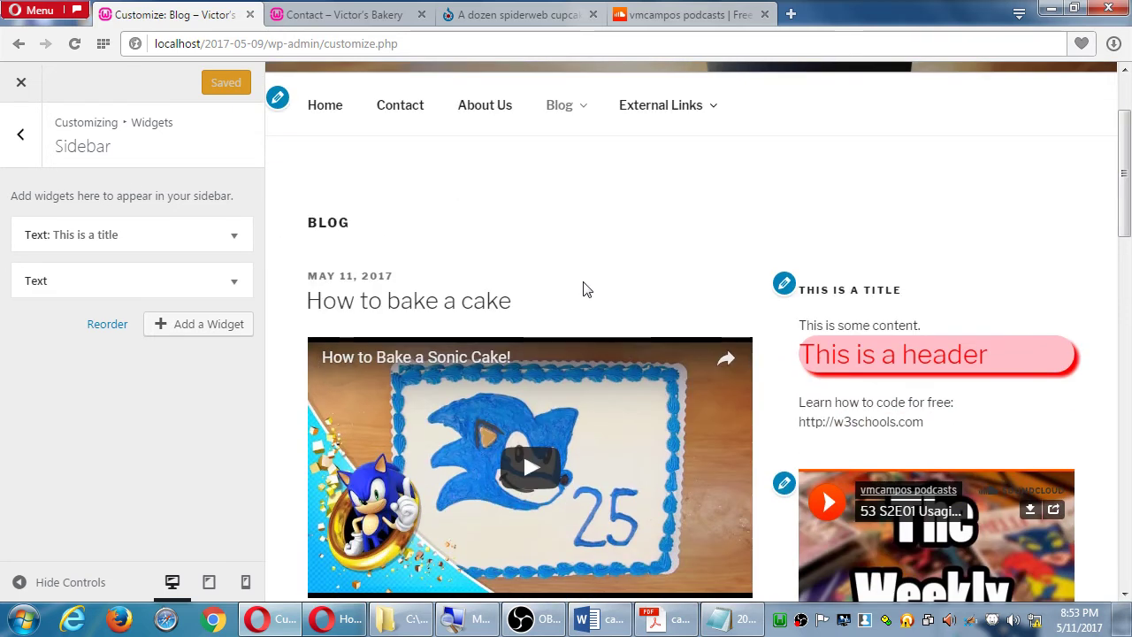
pyautogui.scroll(-1, 741, 415)
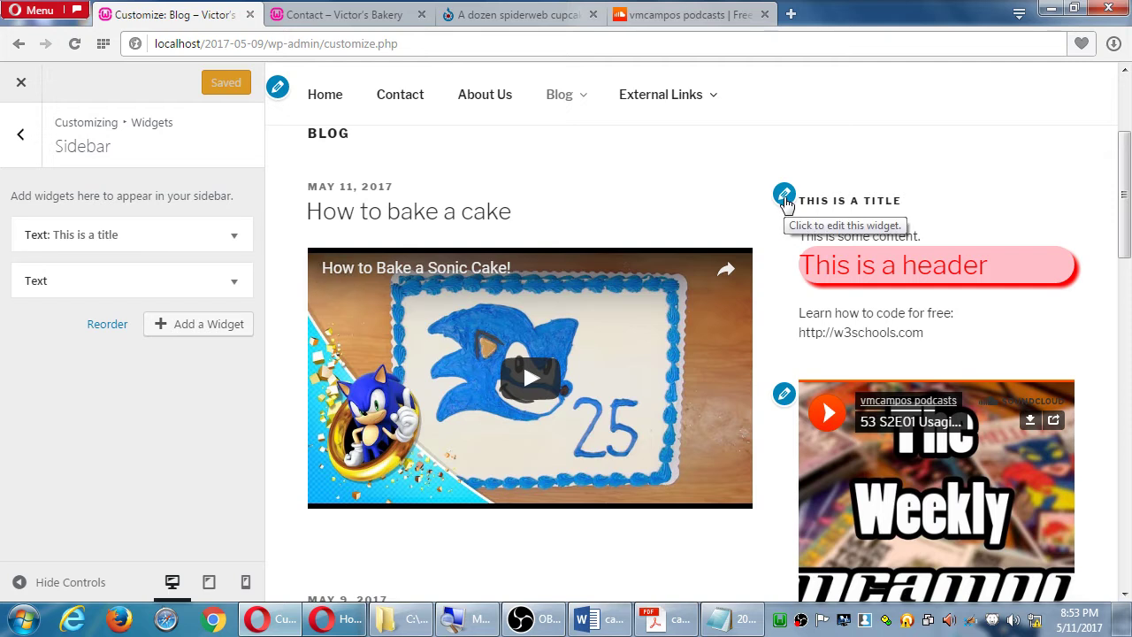
pyautogui.scroll(-3, 758, 501)
pyautogui.scroll(-10, 756, 495)
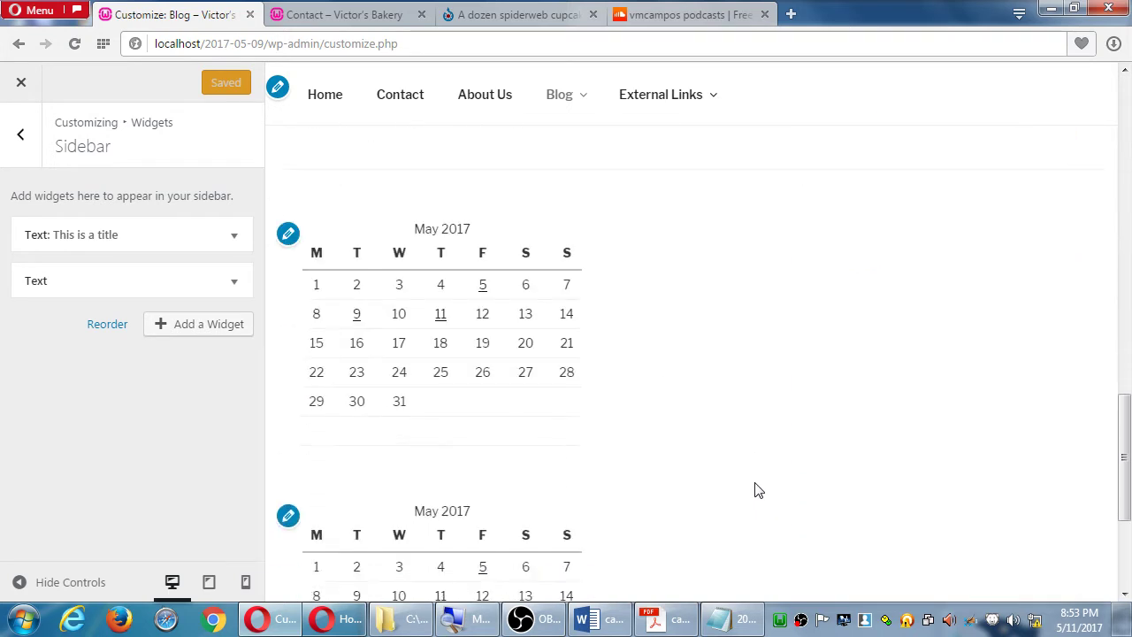
pyautogui.scroll(1, 469, 365)
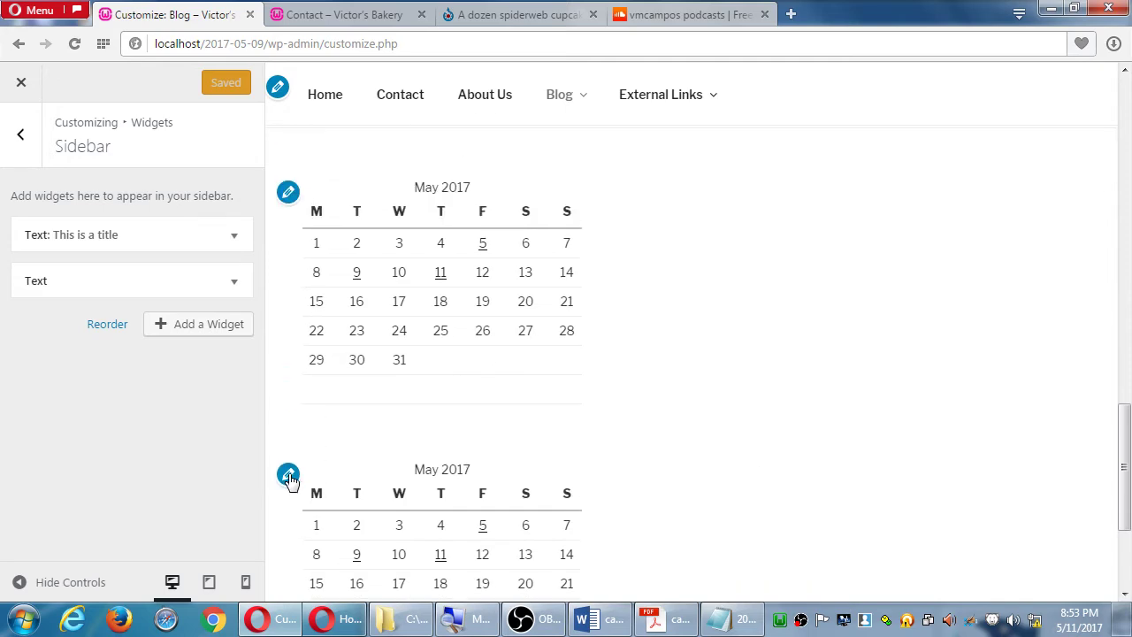
pyautogui.scroll(12, 505, 437)
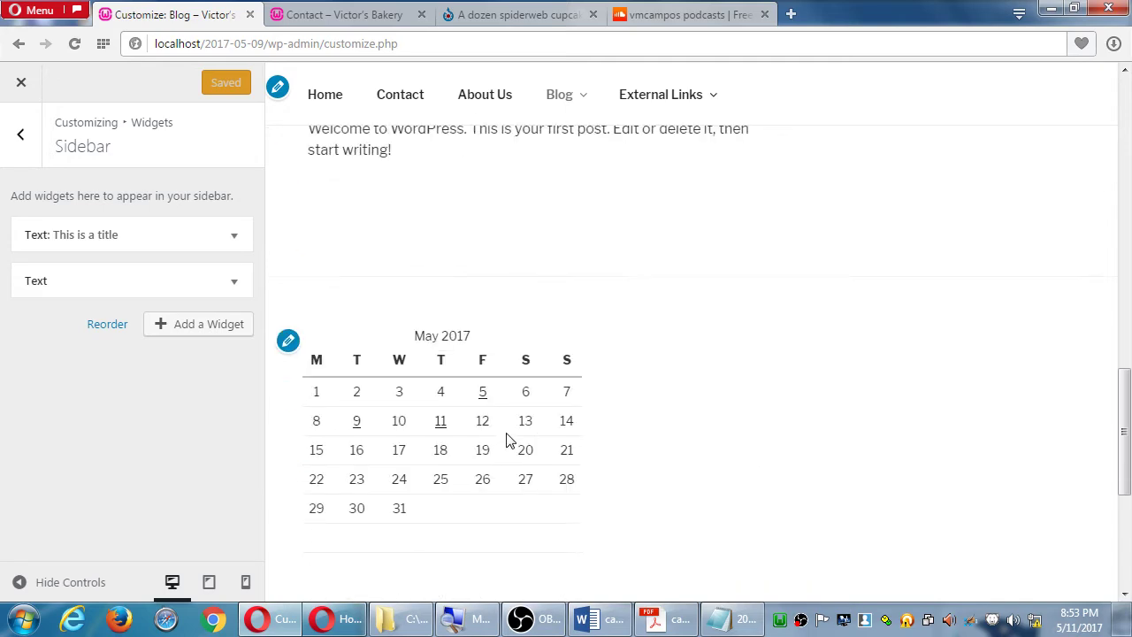
pyautogui.scroll(1, 508, 439)
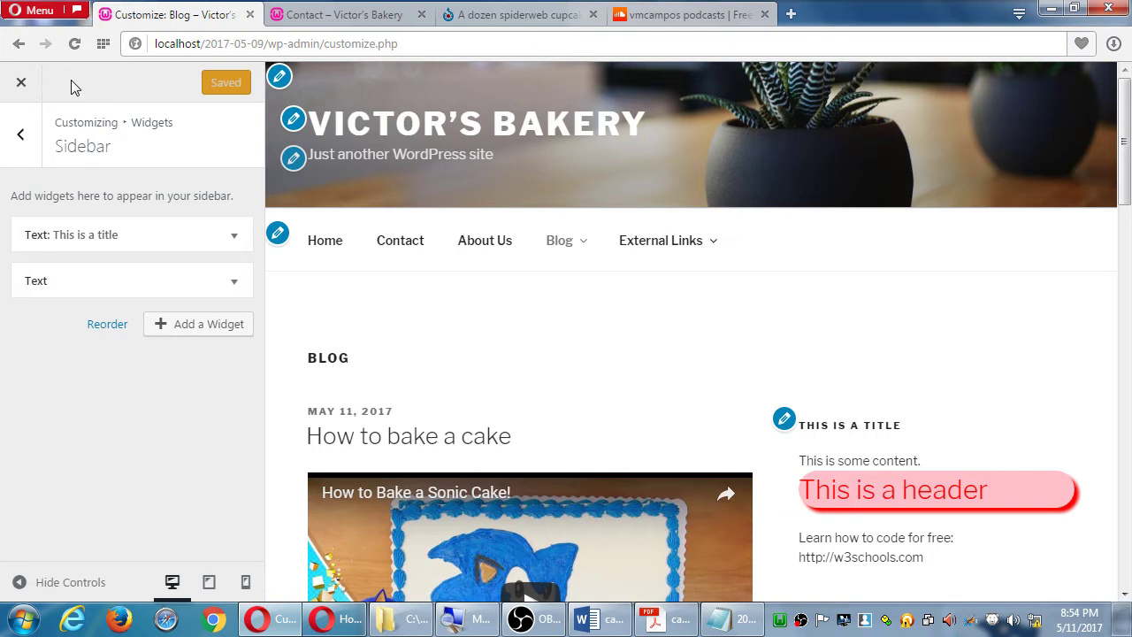
# Step: Exit and reopen the Customizer, then open the empty Footer 2 area under Widgets
pyautogui.click(20, 83)
pyautogui.moveTo(15, 91)
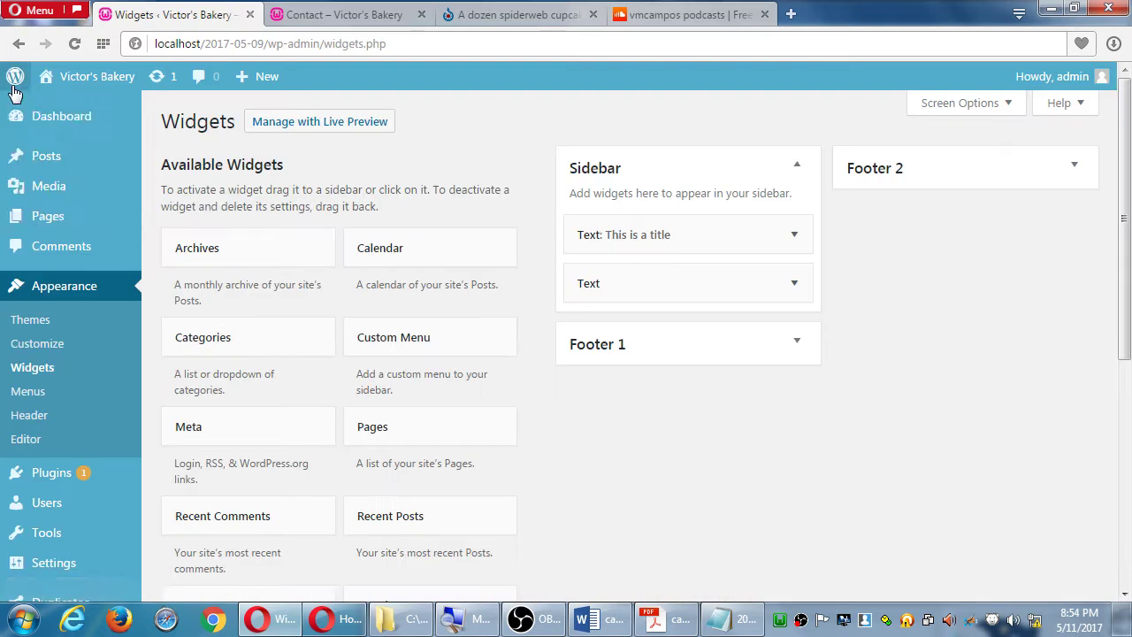
pyautogui.click(32, 349)
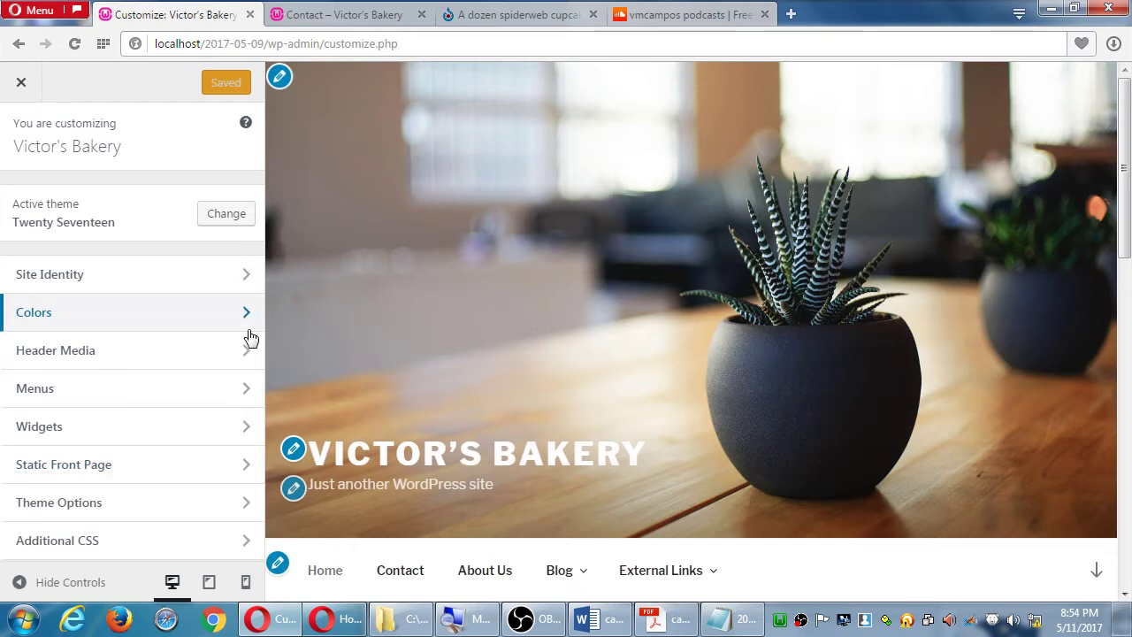
pyautogui.click(115, 429)
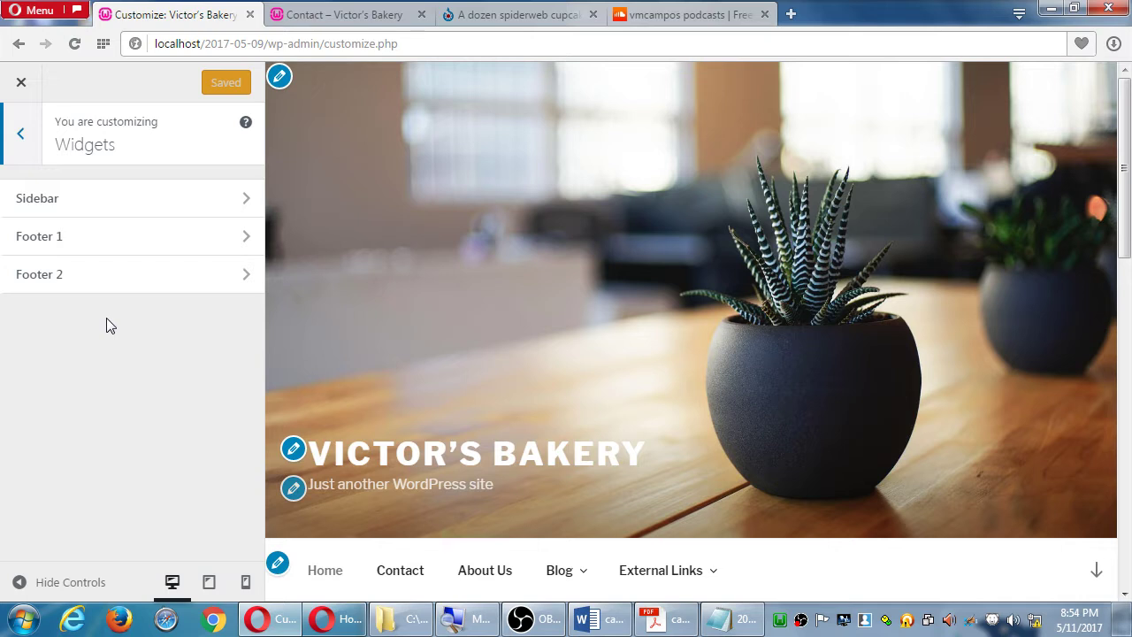
pyautogui.click(115, 283)
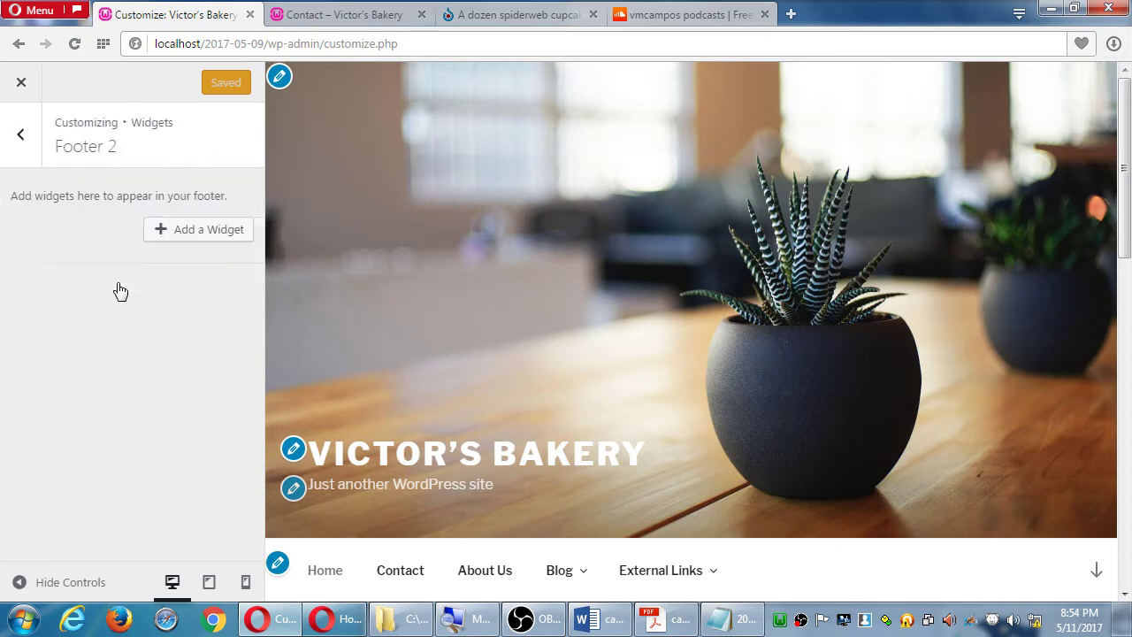
# Step: Add a Text widget to the Footer 2 widget area
pyautogui.click(203, 232)
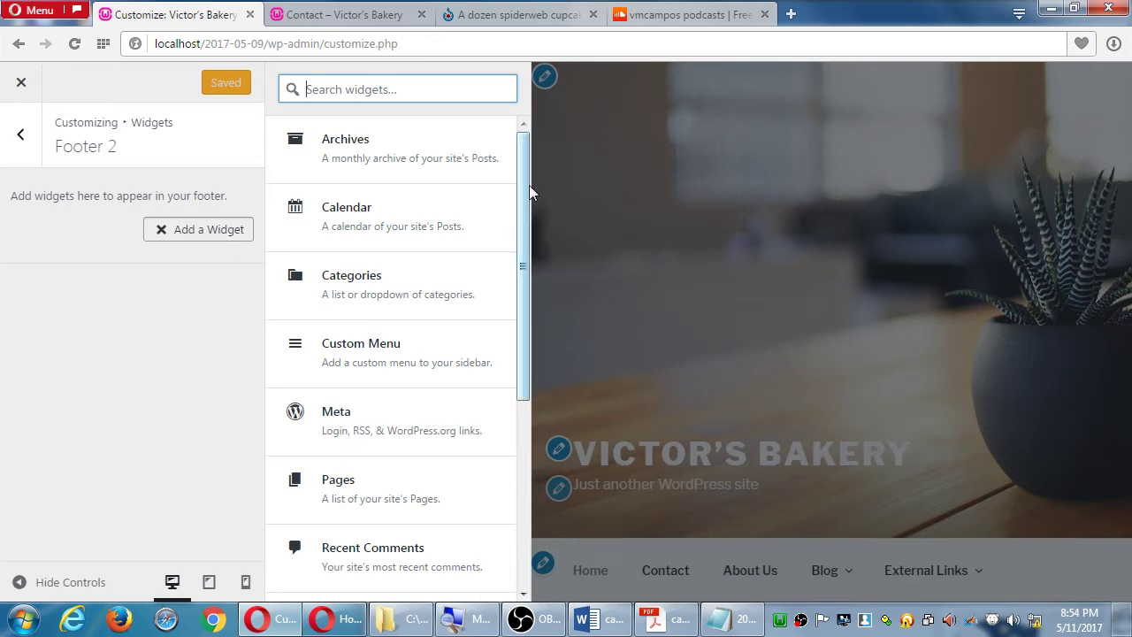
pyautogui.moveTo(527, 185); pyautogui.dragTo(493, 409)
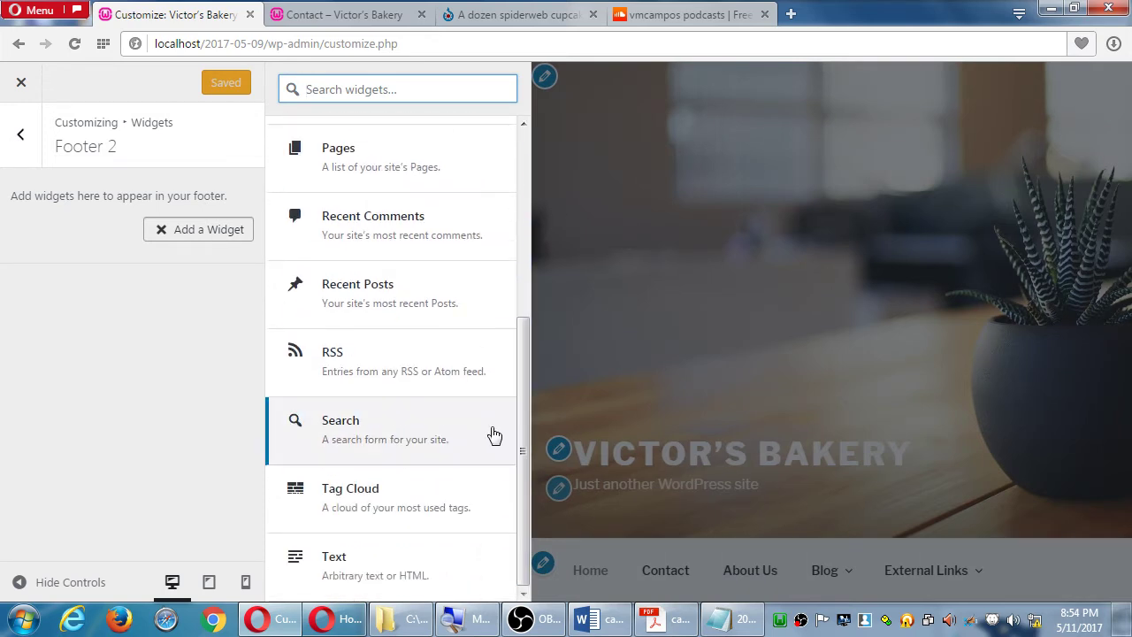
pyautogui.click(409, 579)
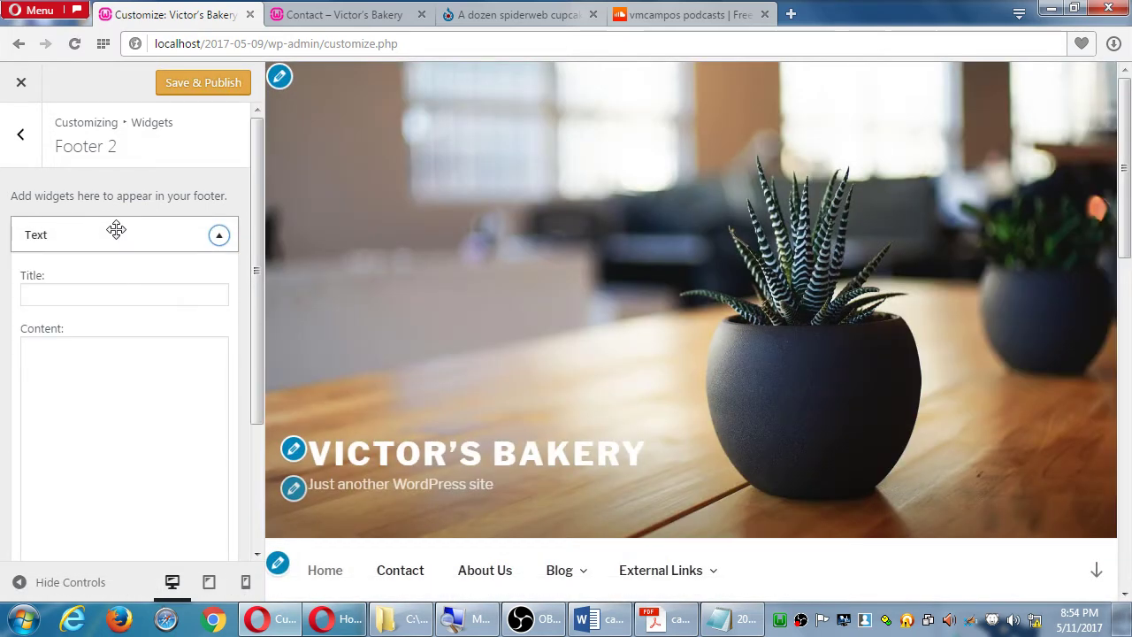
pyautogui.click(115, 229)
pyautogui.click(116, 230)
pyautogui.scroll(-1, 111, 302)
pyautogui.scroll(-1, 110, 302)
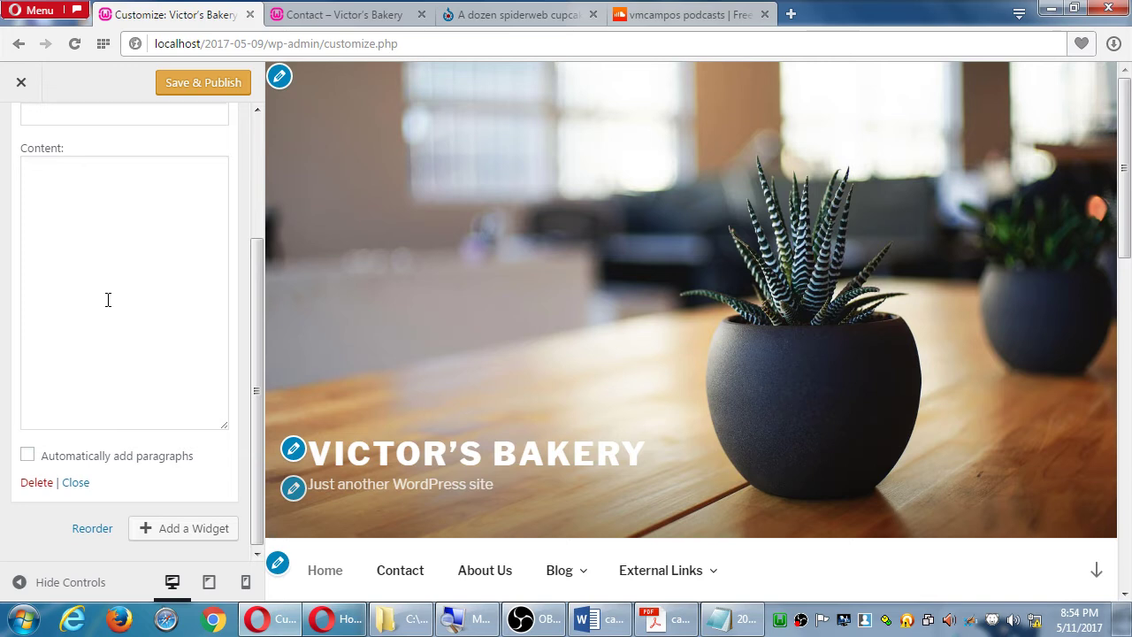
pyautogui.scroll(3, 108, 300)
# Step: Title the Text widget 'footer 2' and fill its content with placeholder text
pyautogui.click(107, 291)
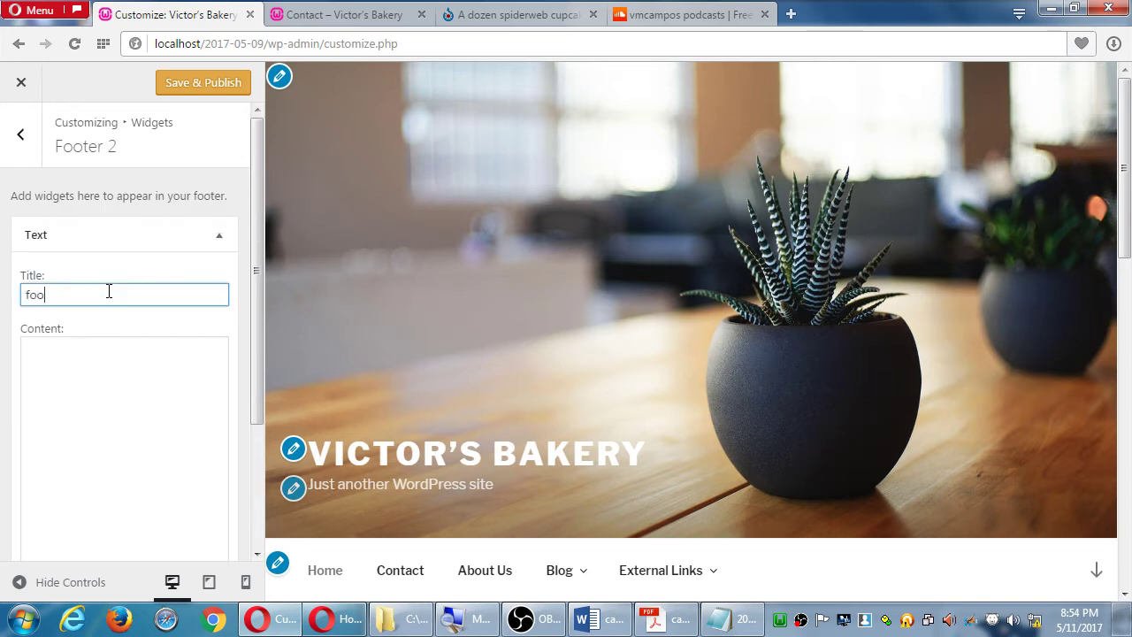
pyautogui.write('er')
pyautogui.press('Tab')
pyautogui.hotkey('shift', 'Tab')
pyautogui.press('End')
pyautogui.write('2')
pyautogui.press('Tab')
pyautogui.write('ajsdlkjdsafkljdsflkjsfdkl')
# Step: Check the widget in the footer preview, then collapse the 'Text: footer 2' widget
pyautogui.scroll(-2, 108, 291)
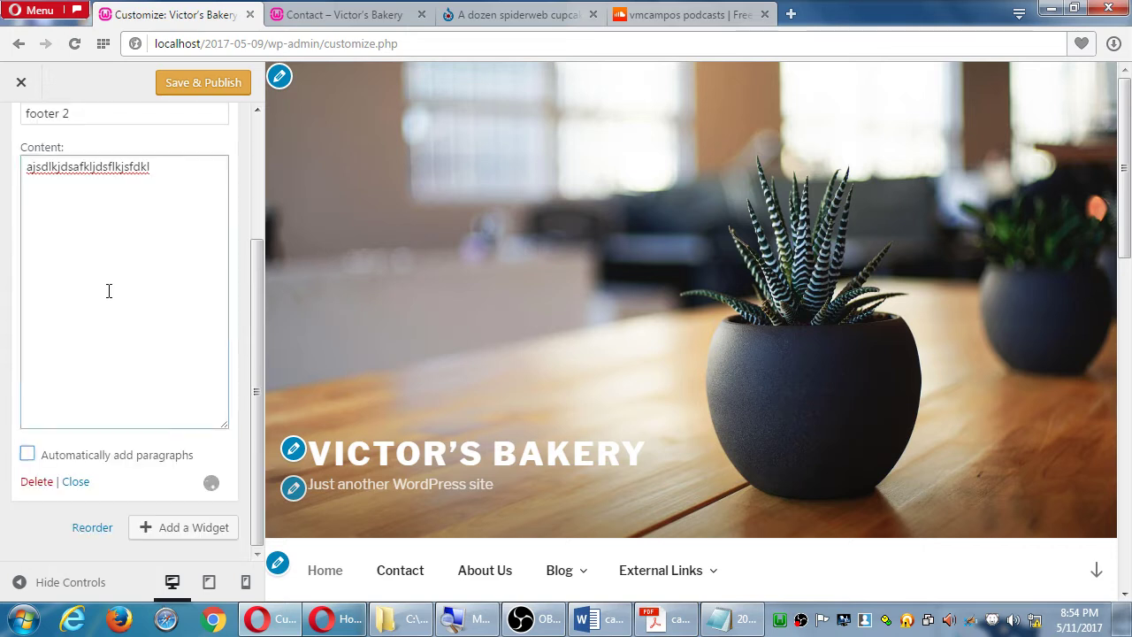
pyautogui.scroll(-10, 827, 444)
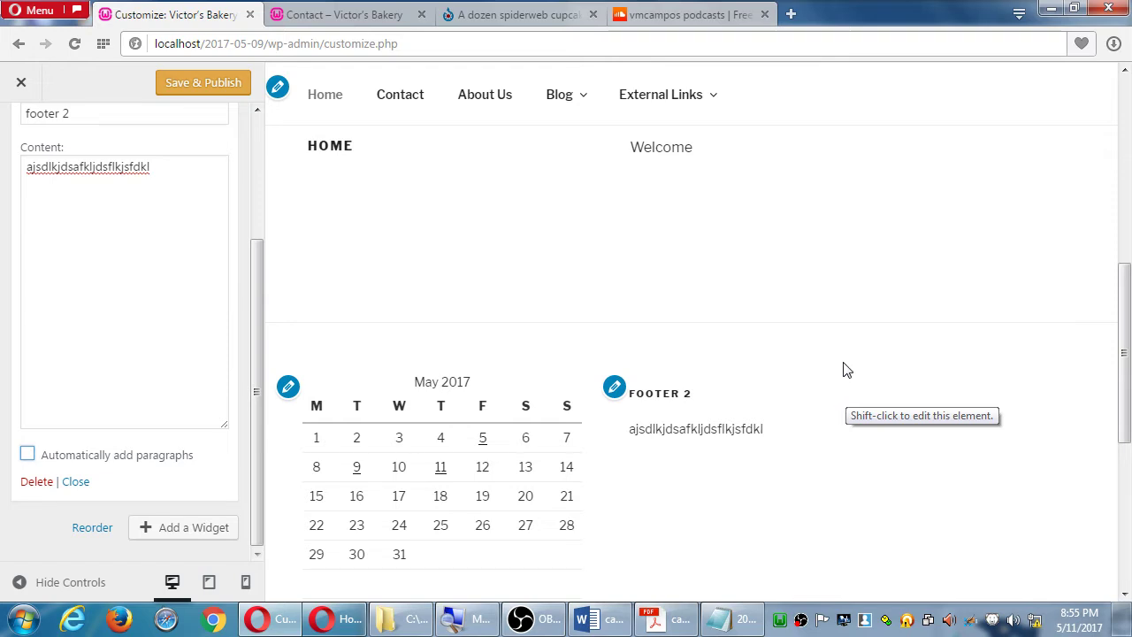
pyautogui.scroll(3, 851, 341)
pyautogui.scroll(1, 848, 336)
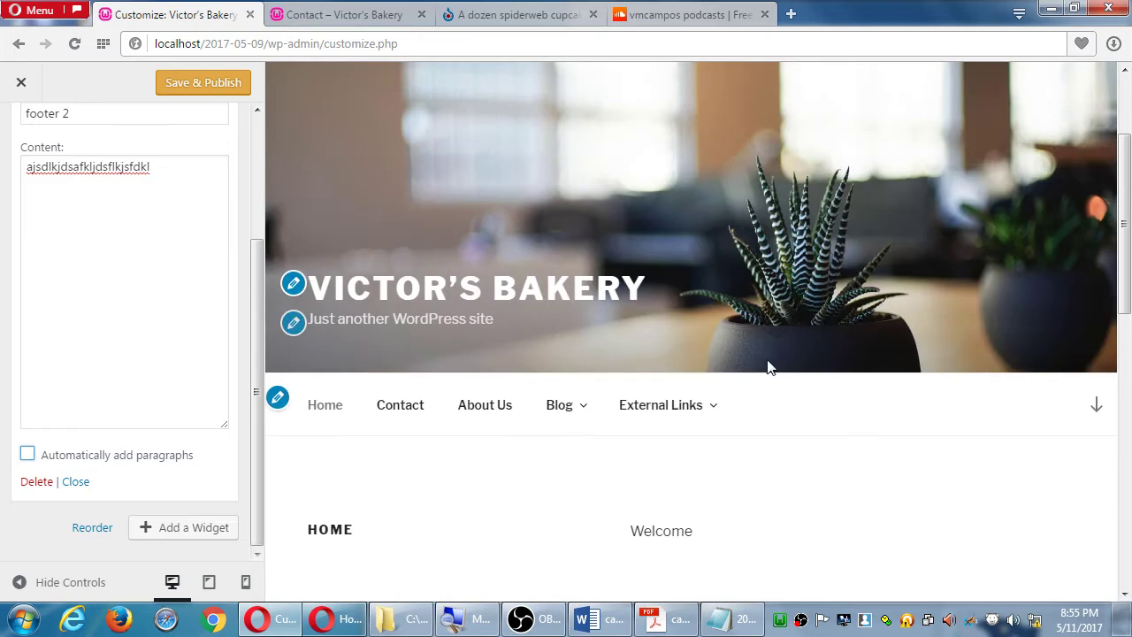
pyautogui.scroll(1, 150, 261)
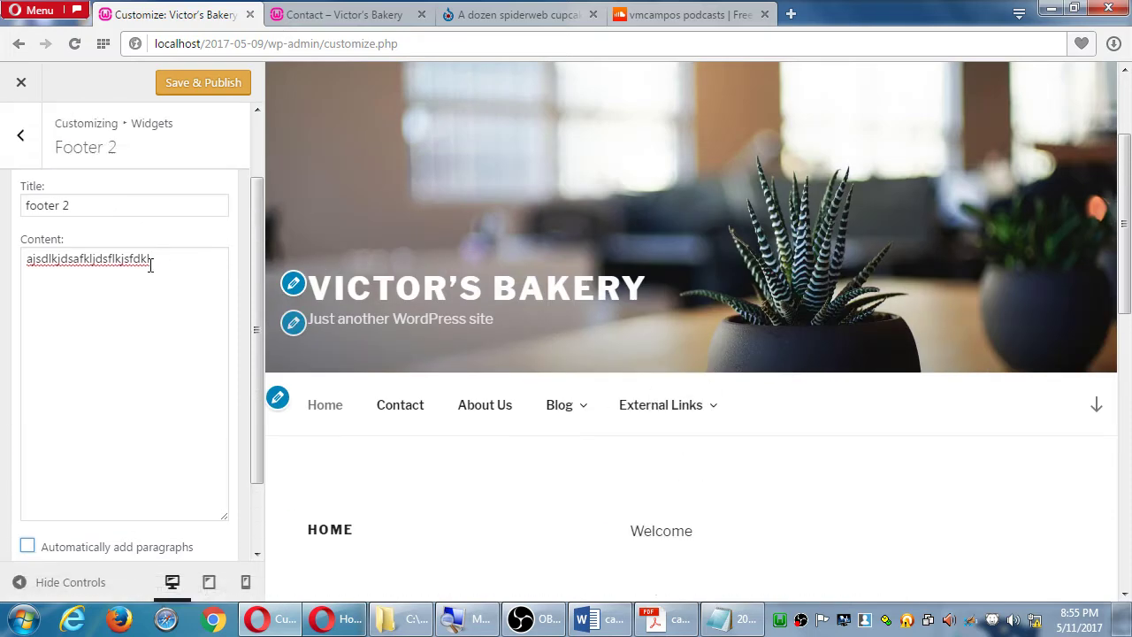
pyautogui.scroll(1, 71, 235)
pyautogui.click(71, 234)
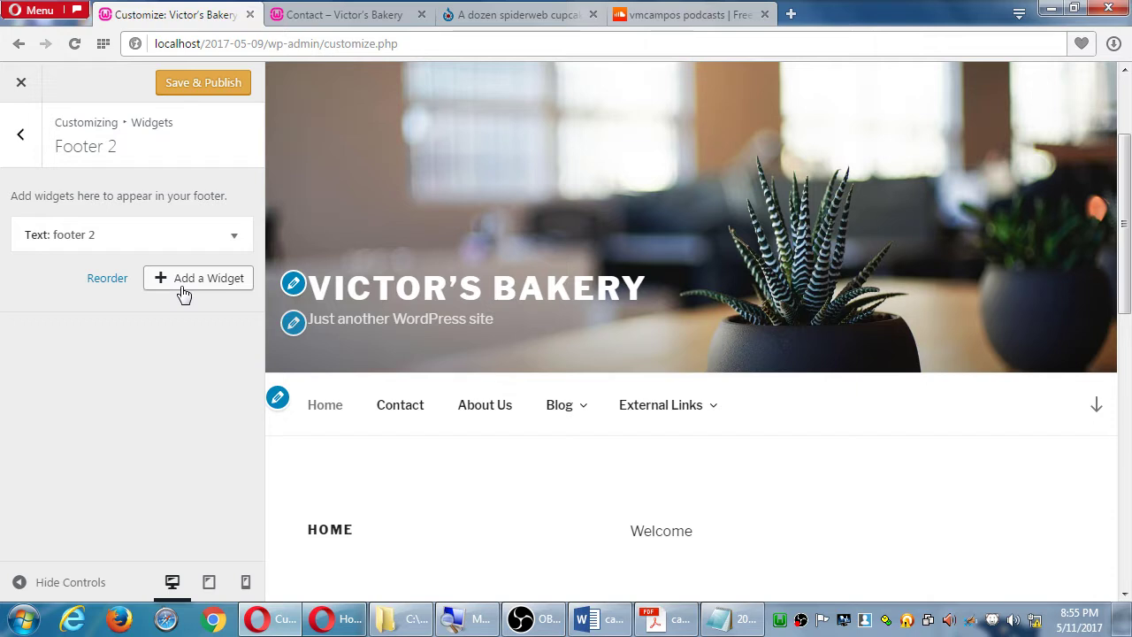
# Step: Return to the main sections and inspect the Site Identity title and tagline fields
pyautogui.click(37, 149)
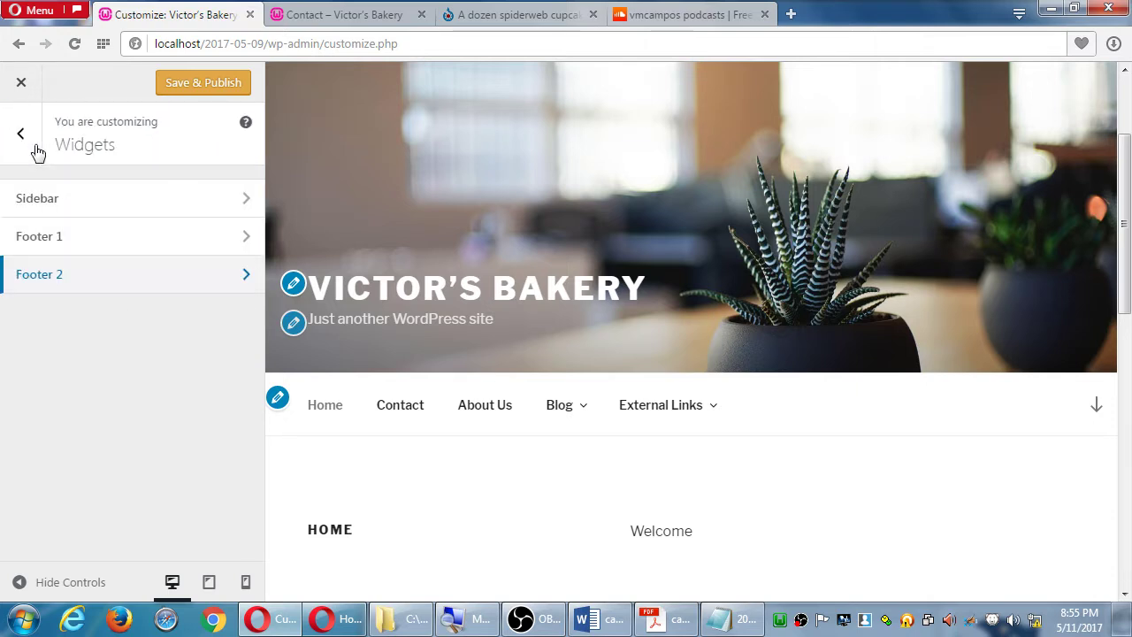
pyautogui.click(35, 150)
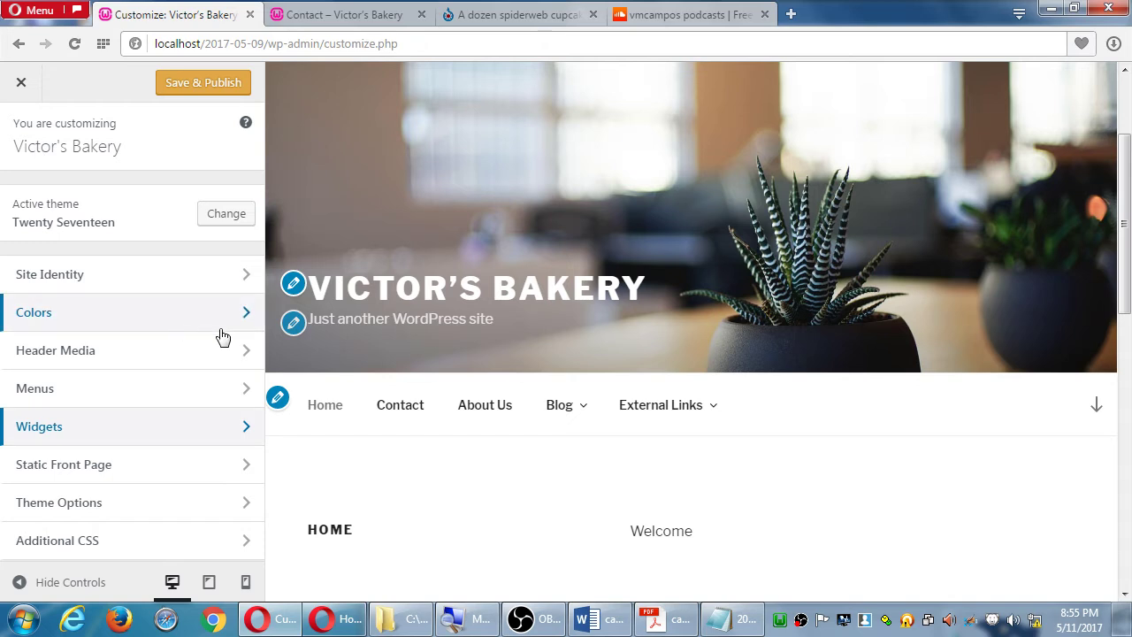
pyautogui.click(103, 281)
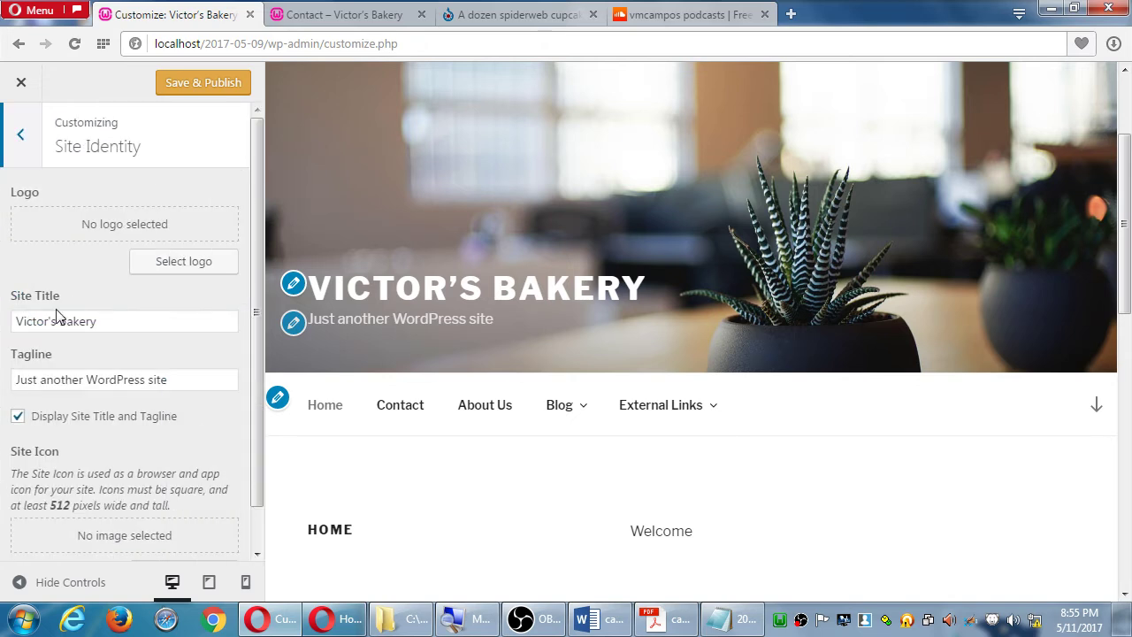
pyautogui.tripleClick(109, 323)
pyautogui.click(179, 380)
pyautogui.moveTo(178, 379); pyautogui.dragTo(9, 379)
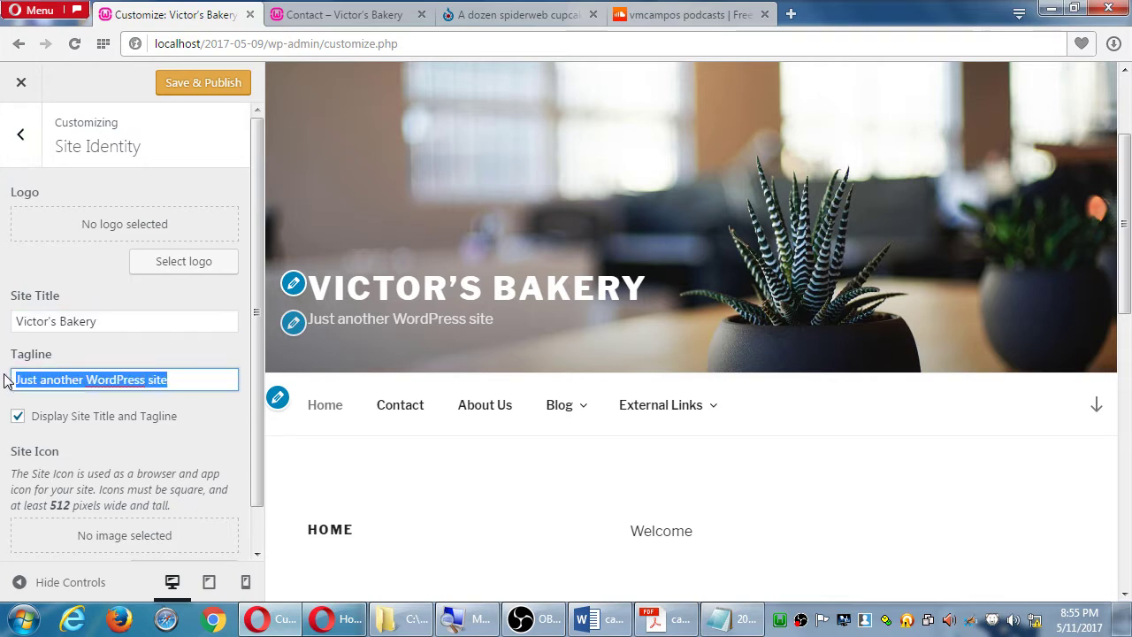
pyautogui.click(22, 137)
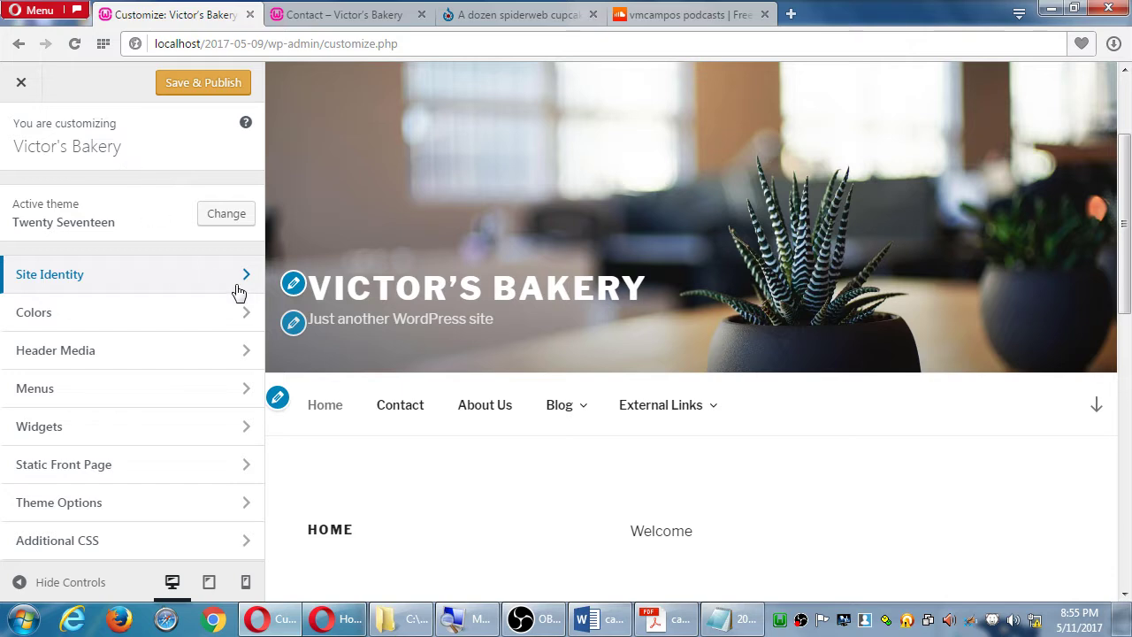
# Step: Enter the tagline 'San Bakery focusing on healthy fare' and Save & Publish it
pyautogui.click(295, 324)
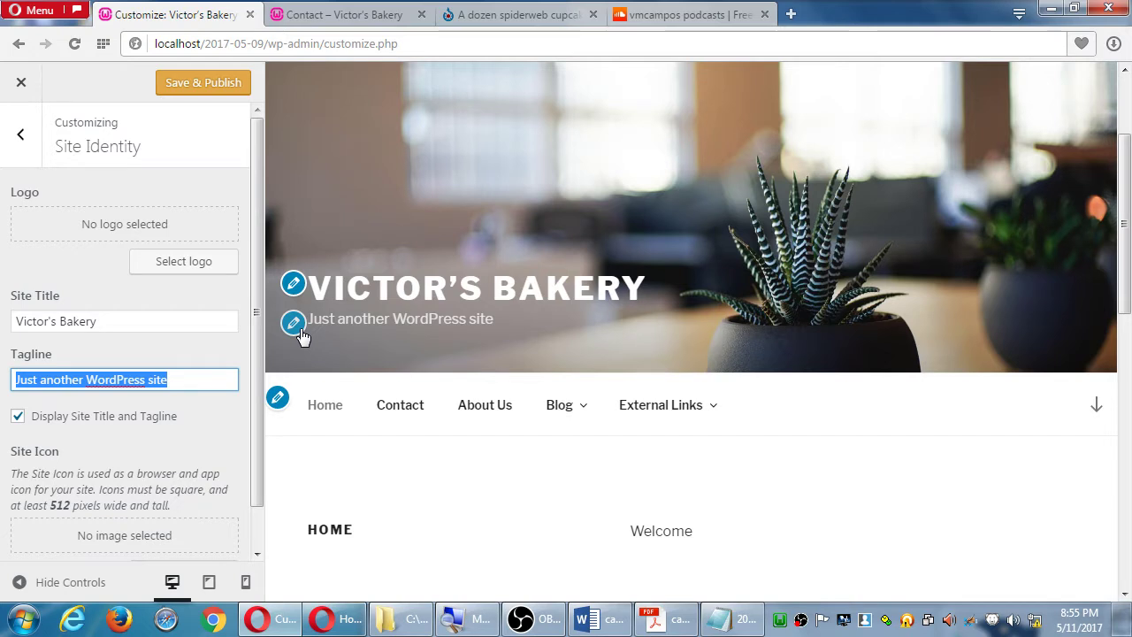
pyautogui.write('Sa')
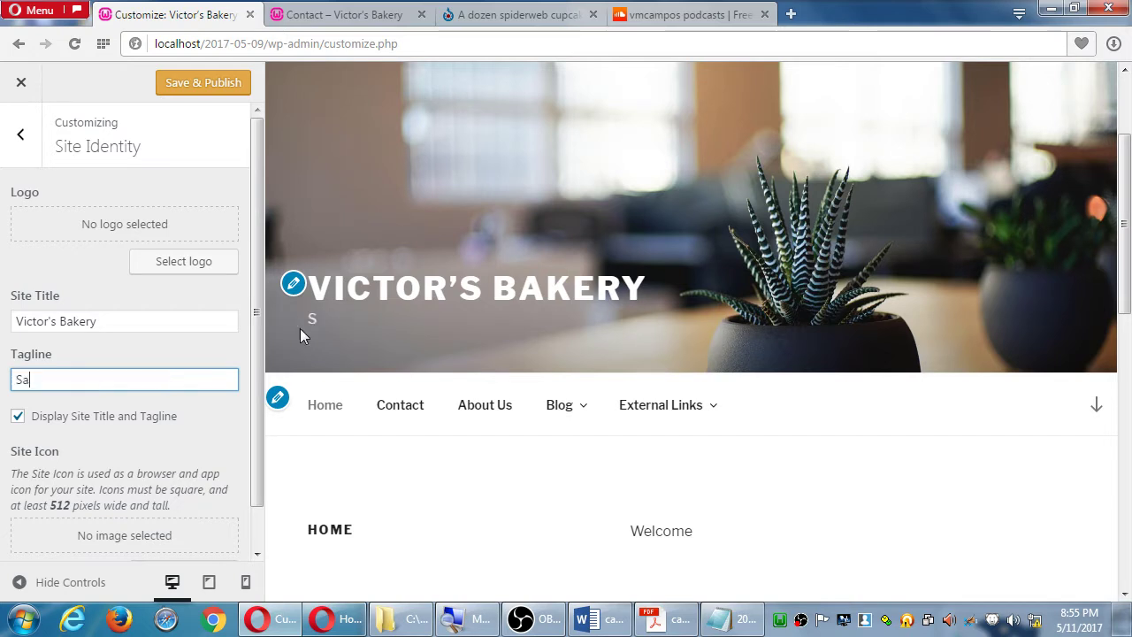
pyautogui.write('n Bakery focusing on healthy fare')
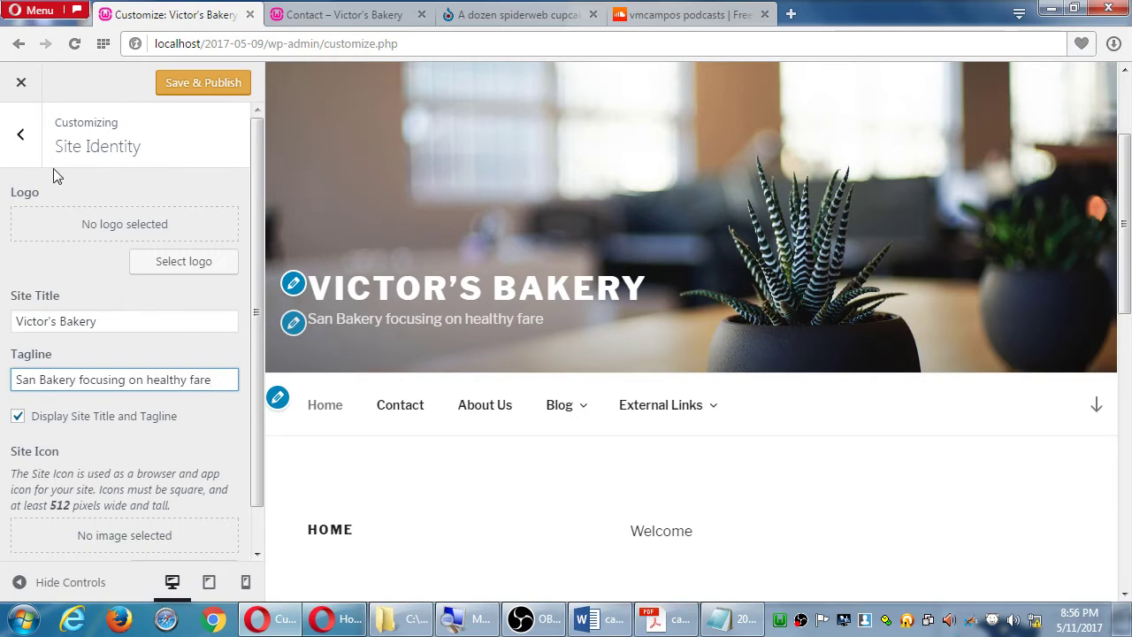
pyautogui.click(181, 88)
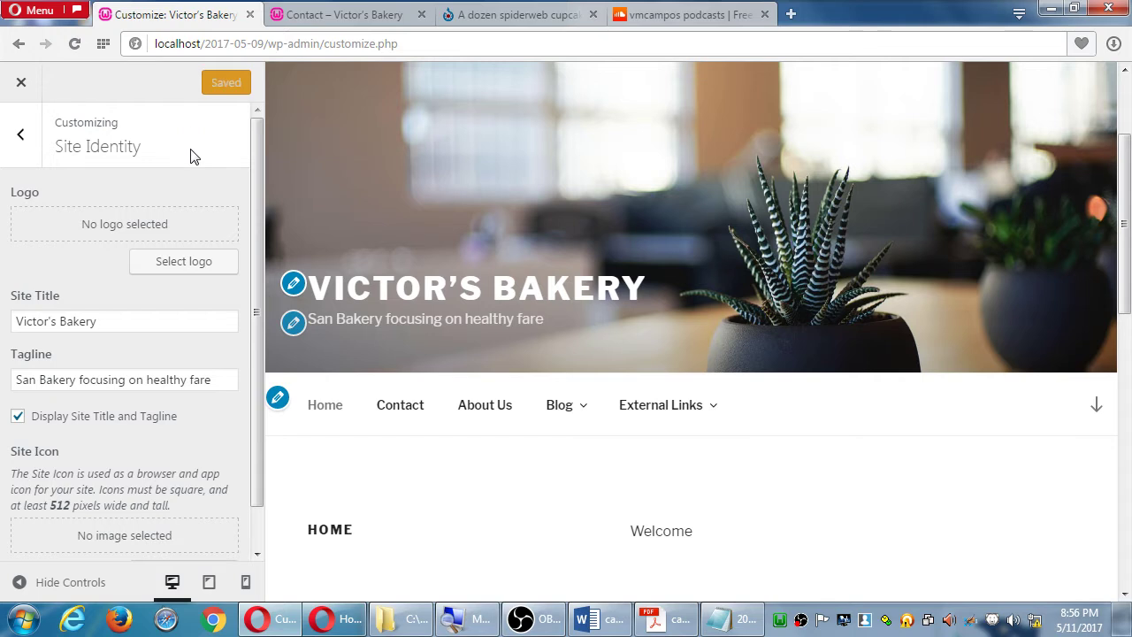
pyautogui.scroll(-1, 182, 164)
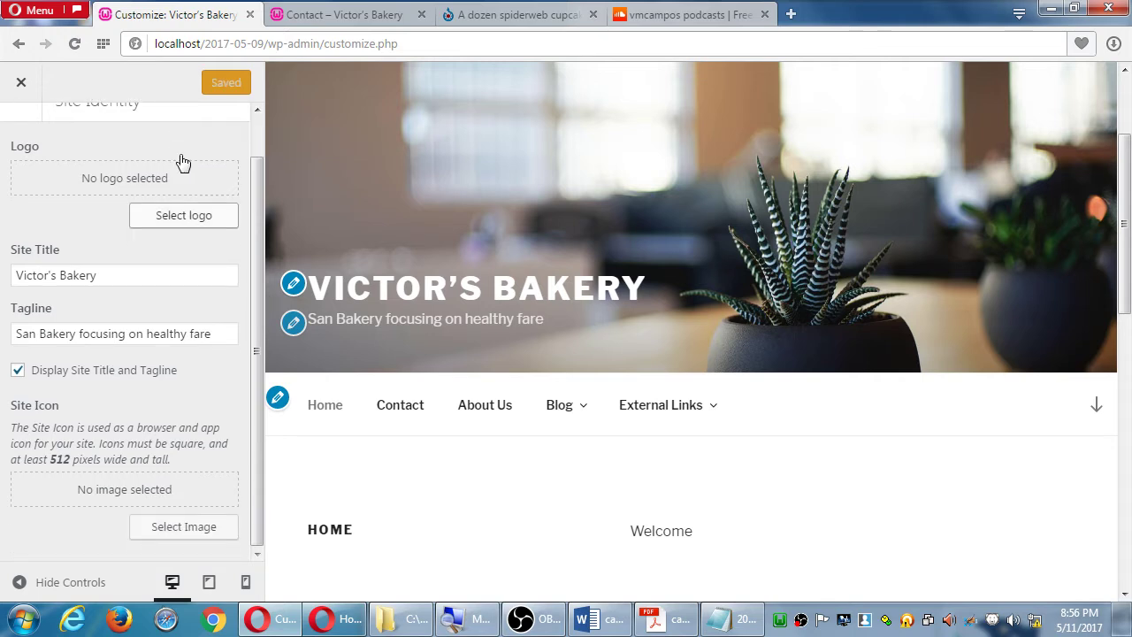
pyautogui.scroll(1, 180, 159)
# Step: Go back to the main Customizer panel and open Header Media with its video and image options
pyautogui.click(33, 137)
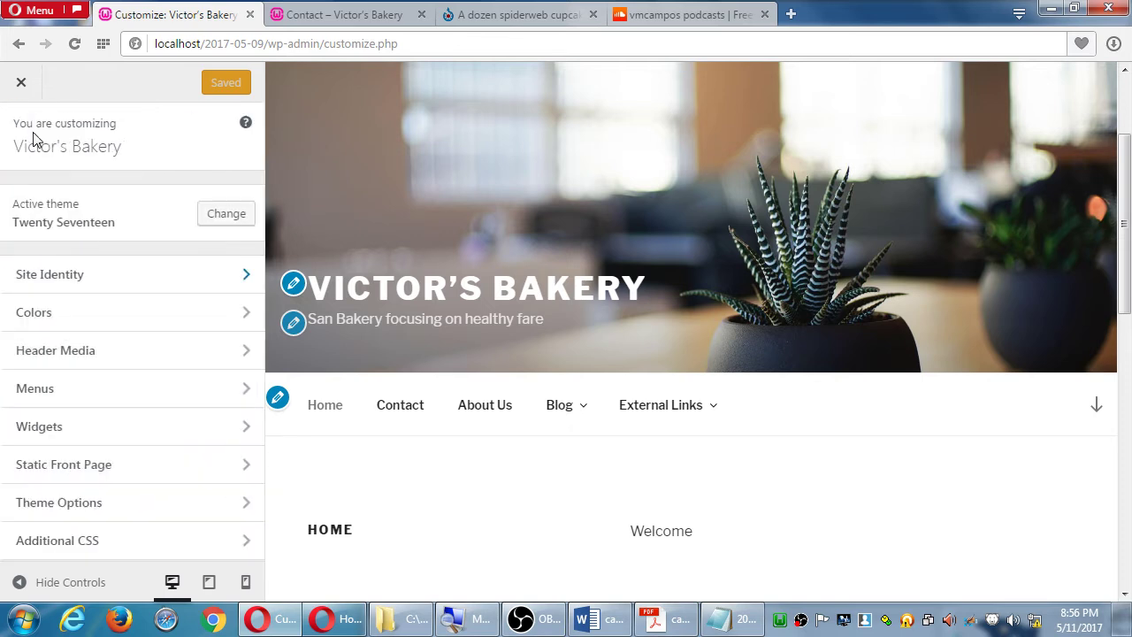
pyautogui.click(177, 368)
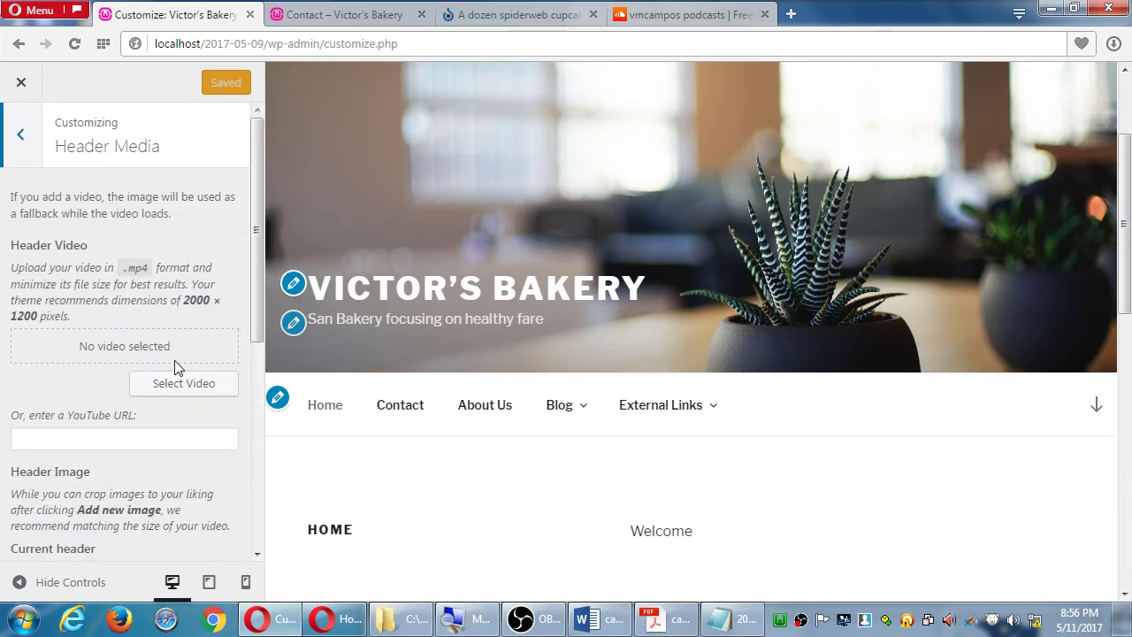
pyautogui.click(23, 139)
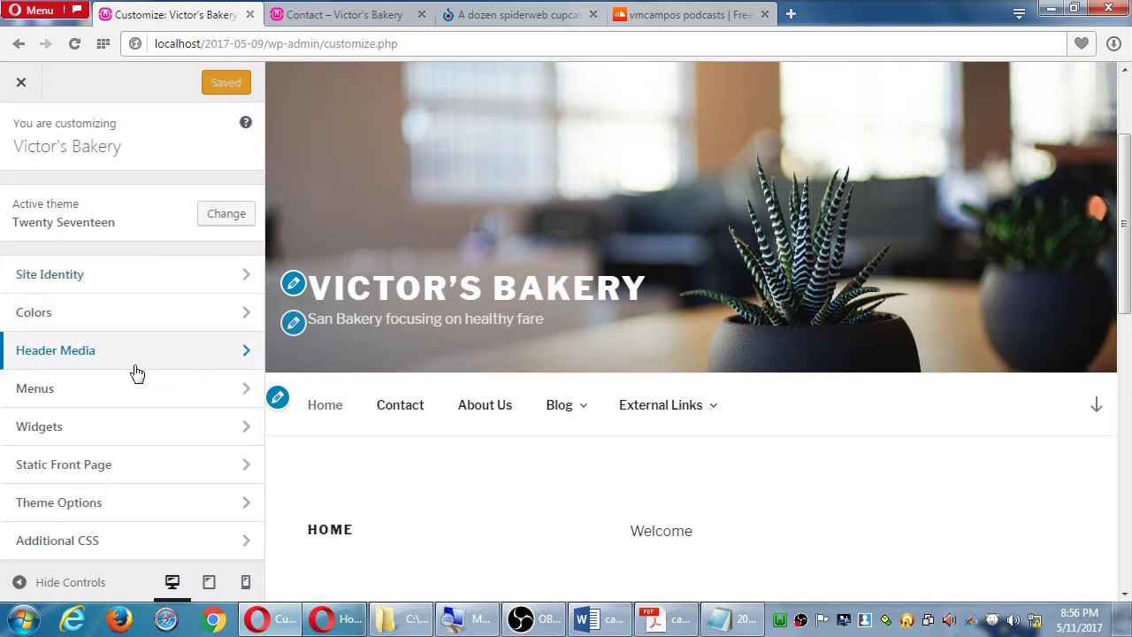
pyautogui.scroll(2, 692, 360)
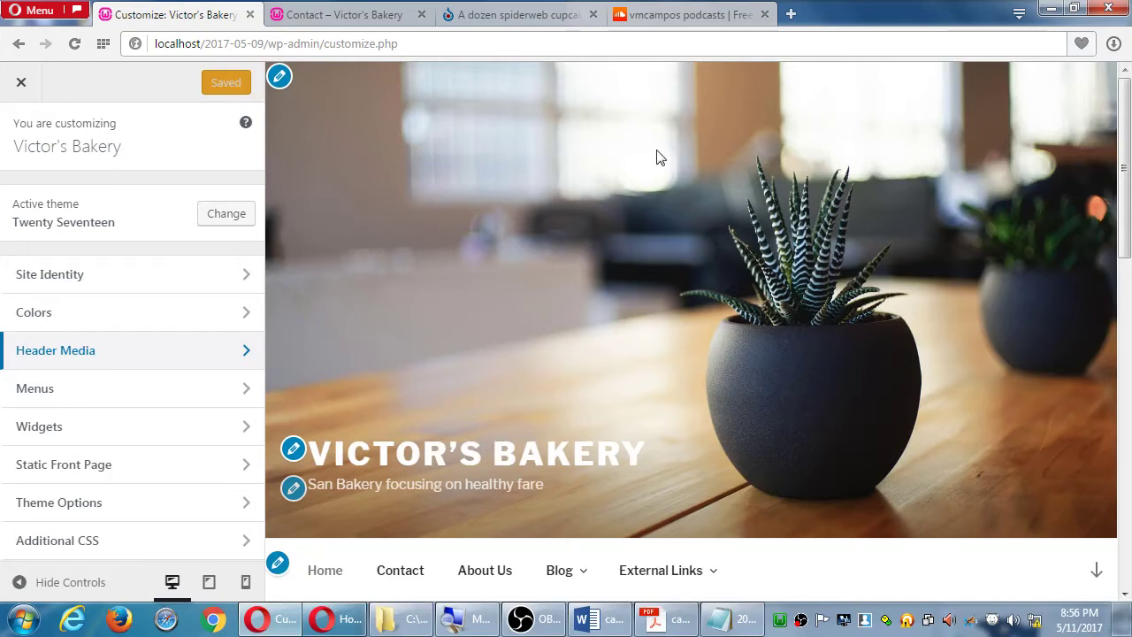
pyautogui.scroll(-2, 714, 236)
pyautogui.scroll(-3, 713, 233)
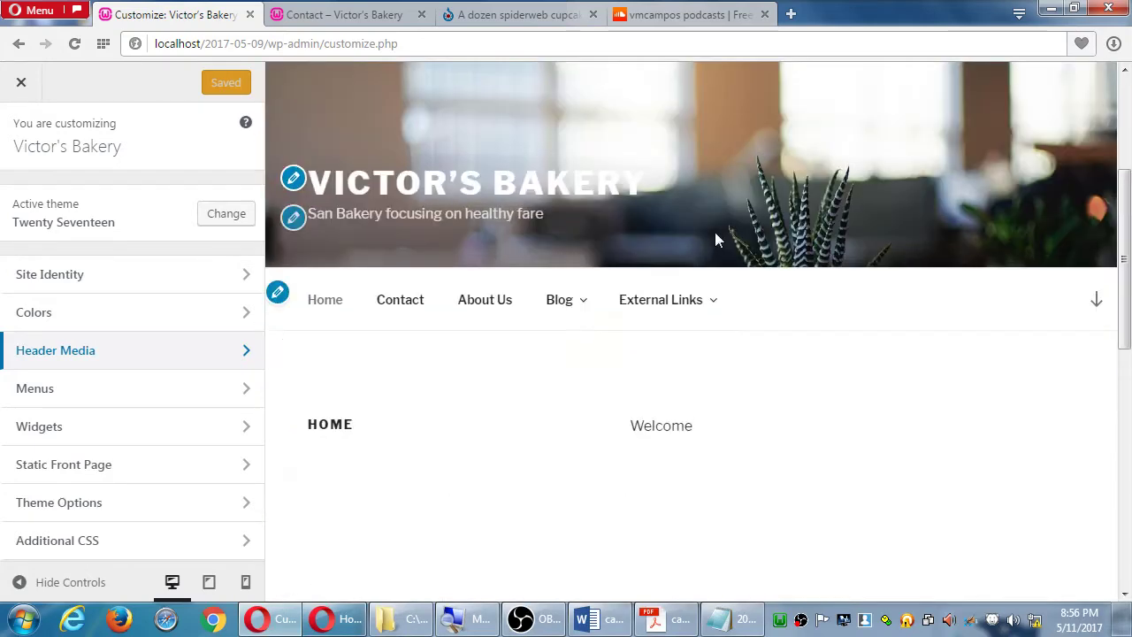
pyautogui.scroll(5, 715, 234)
pyautogui.click(85, 355)
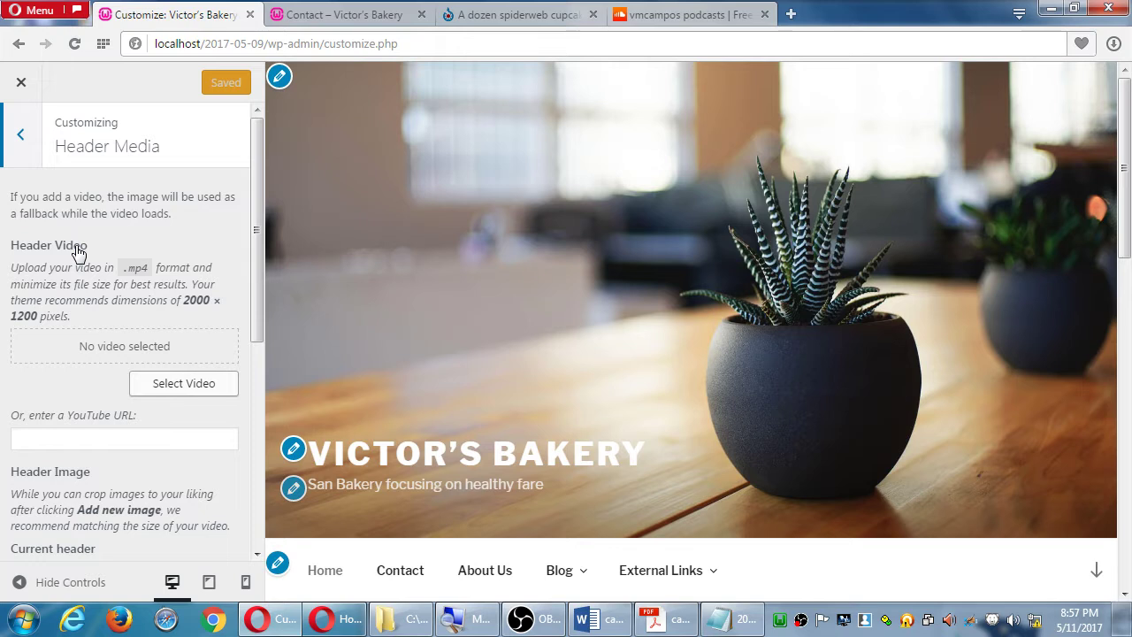
# Step: In a new browser tab, load the youtube.com/pmdinteractive channel page
pyautogui.hotkey('ctrl', 't')
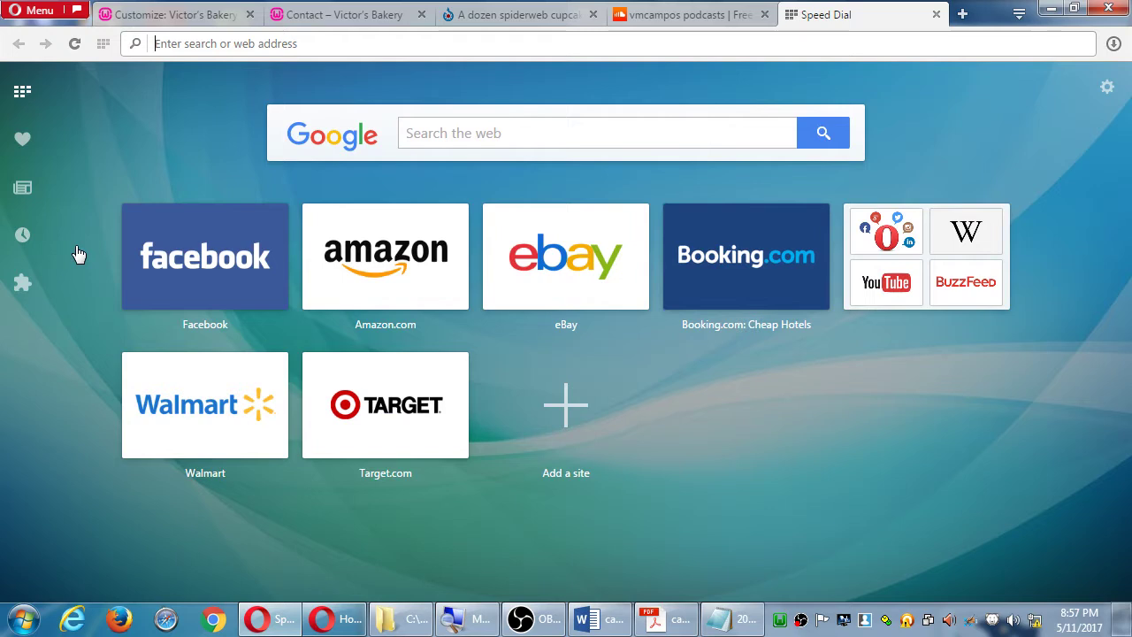
pyautogui.write('p')
pyautogui.press('BackSpace')
pyautogui.press('BackSpace')
pyautogui.write('you')
pyautogui.press('End')
pyautogui.write('/p')
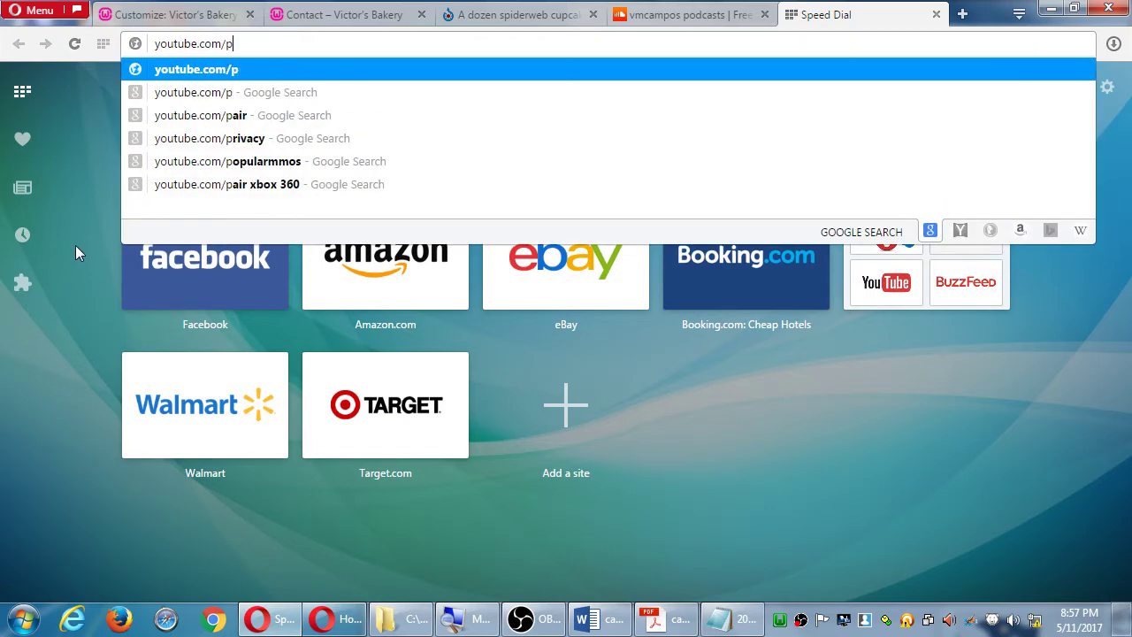
pyautogui.write('mdinteractive')
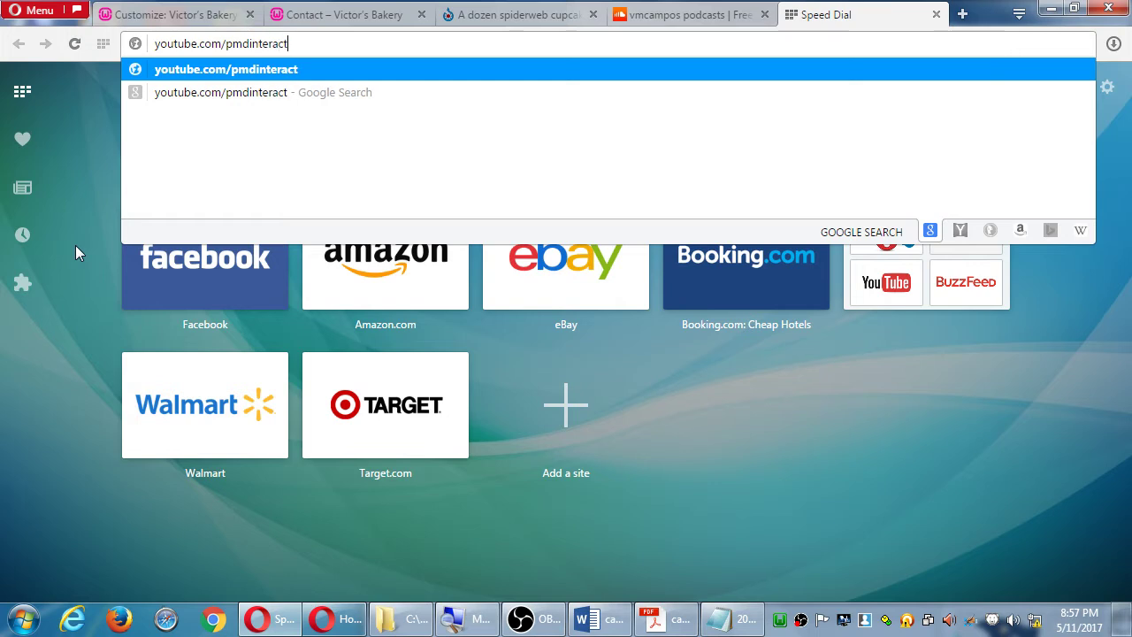
pyautogui.press('Return')
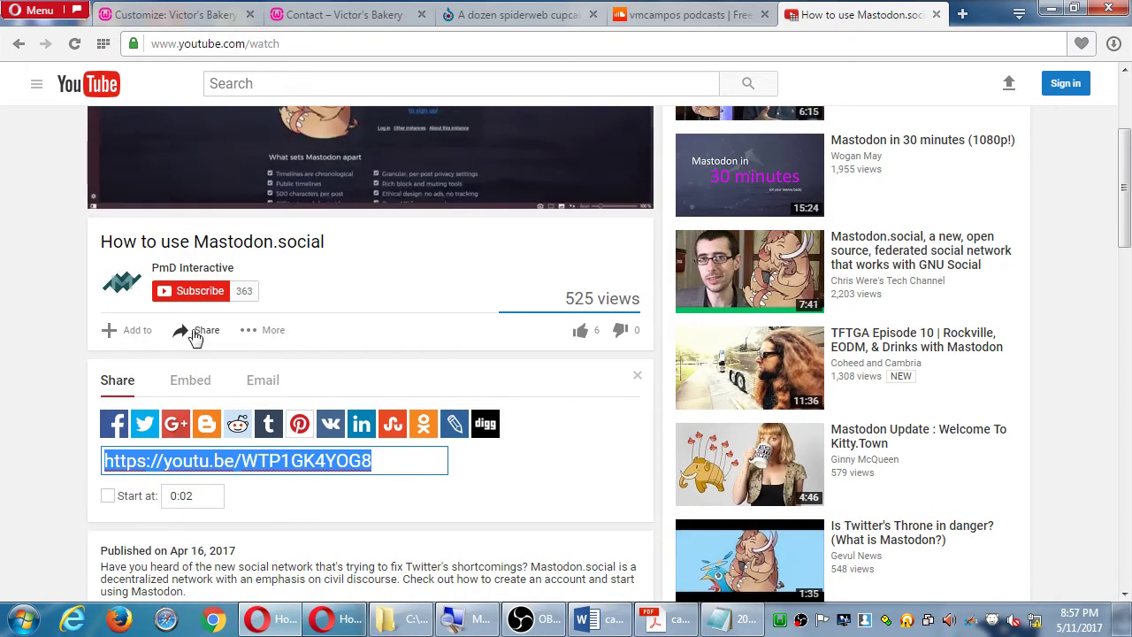
pyautogui.click(177, 15)
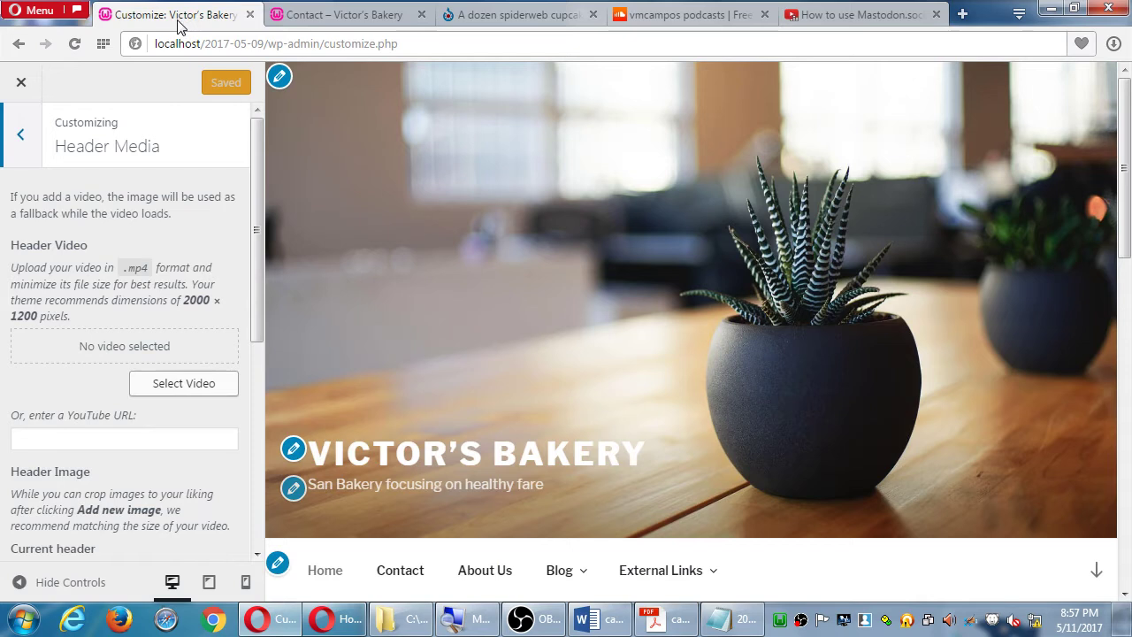
pyautogui.click(154, 440)
pyautogui.write('https://youtu.be/WTP1GK4YOG8')
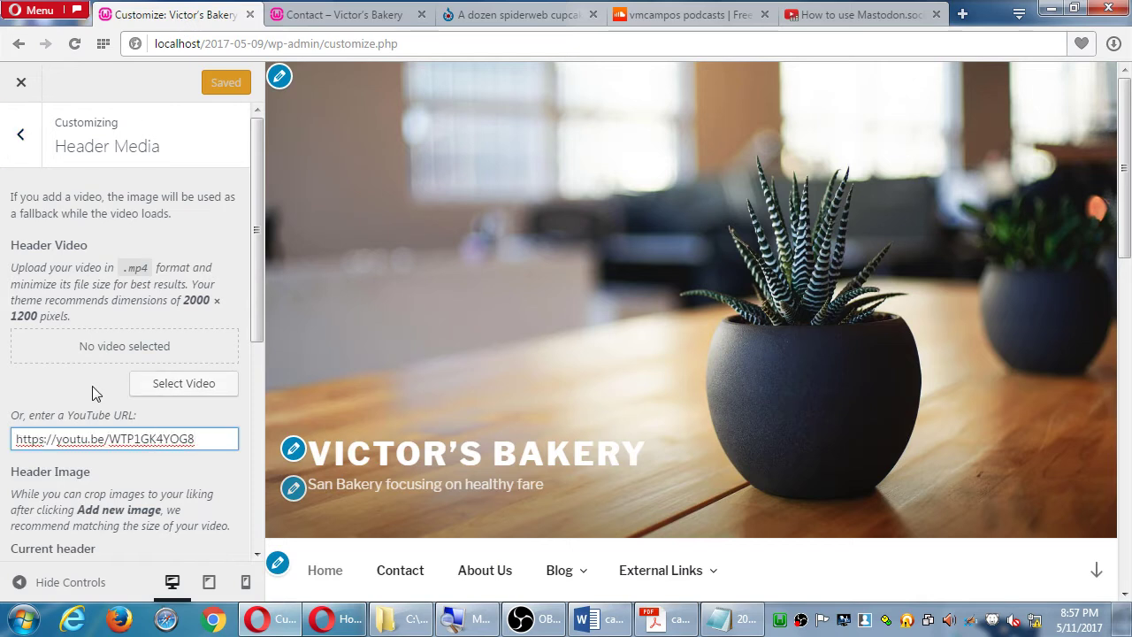
pyautogui.scroll(-5, 49, 379)
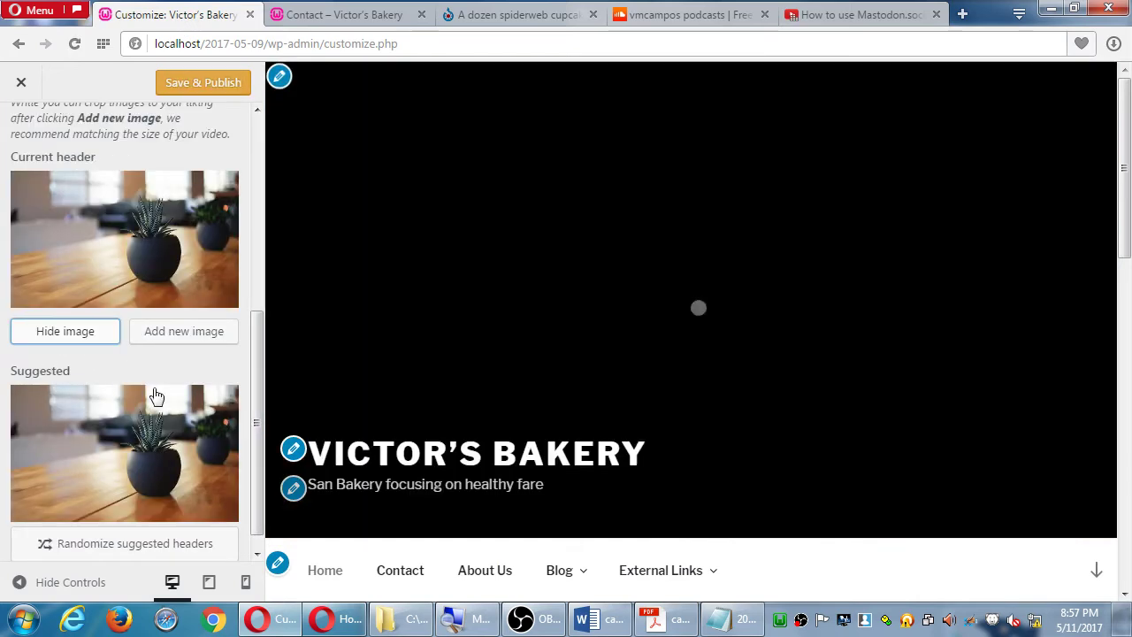
pyautogui.scroll(3, 151, 387)
pyautogui.scroll(2, 156, 388)
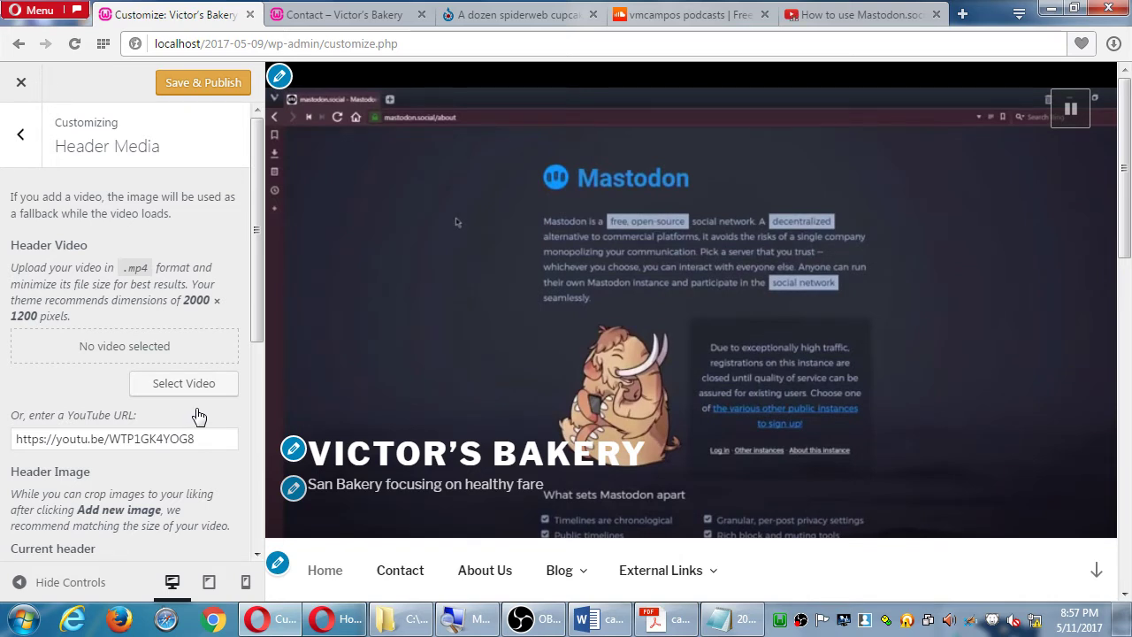
# Step: Reopen Header Media and select the existing YouTube video address
pyautogui.click(35, 143)
pyautogui.click(125, 352)
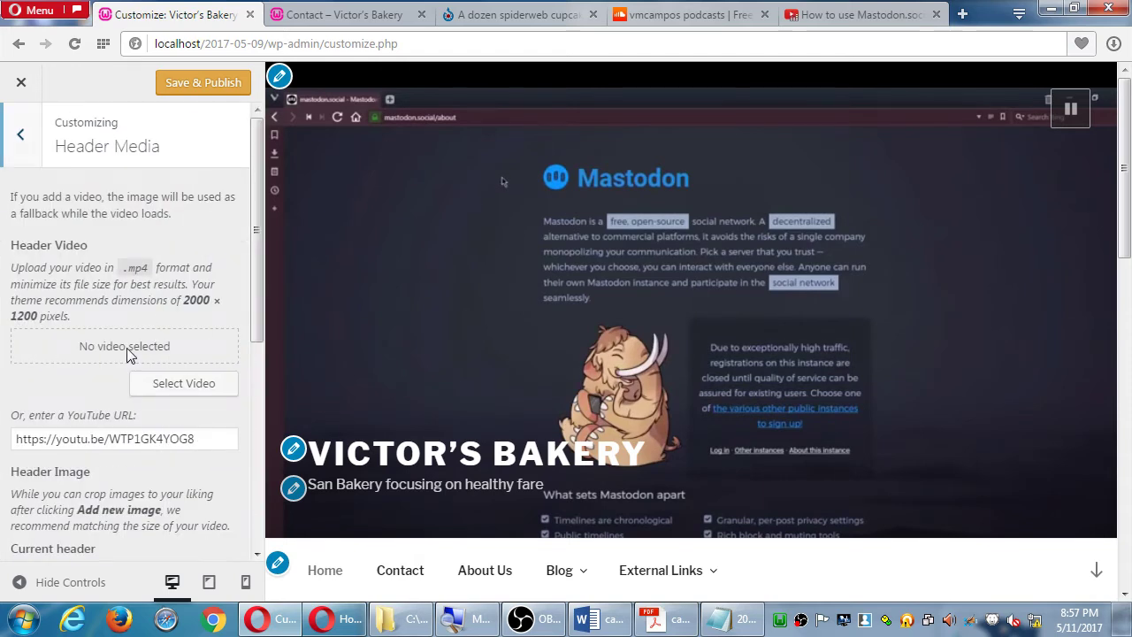
pyautogui.moveTo(205, 439); pyautogui.dragTo(17, 440)
# Step: Delete the YouTube address from Header Video and review the header image options
pyautogui.press('BackSpace')
pyautogui.scroll(-5, 135, 373)
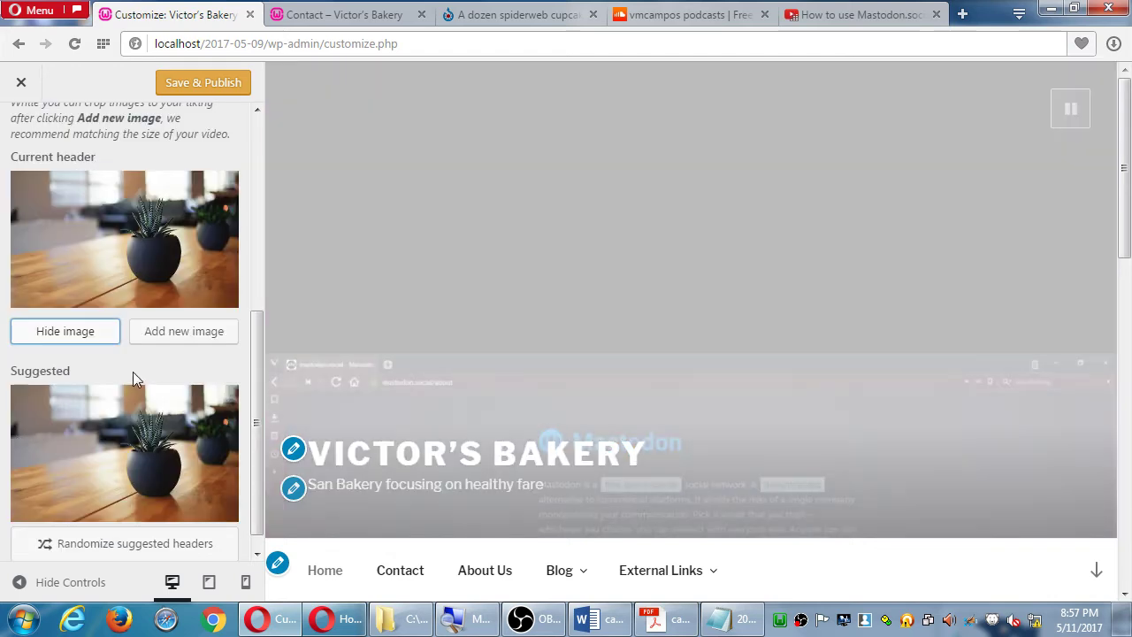
pyautogui.scroll(3, 136, 372)
pyautogui.scroll(2, 139, 376)
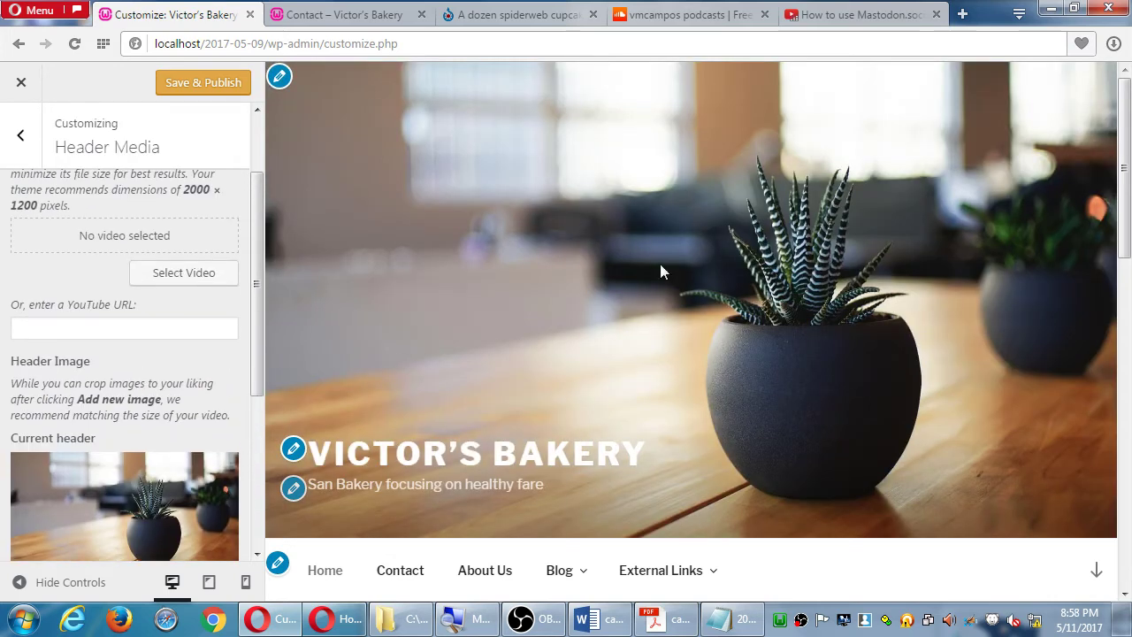
pyautogui.scroll(-5, 183, 340)
pyautogui.scroll(2, 184, 344)
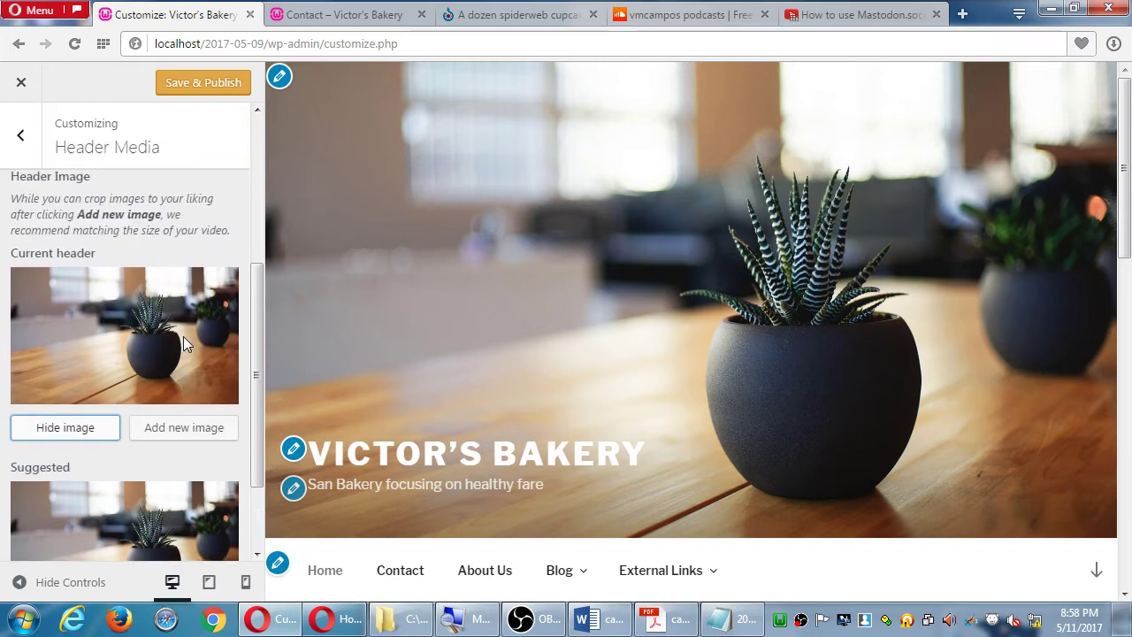
pyautogui.scroll(-2, 184, 332)
pyautogui.scroll(5, 185, 330)
pyautogui.scroll(1, 190, 333)
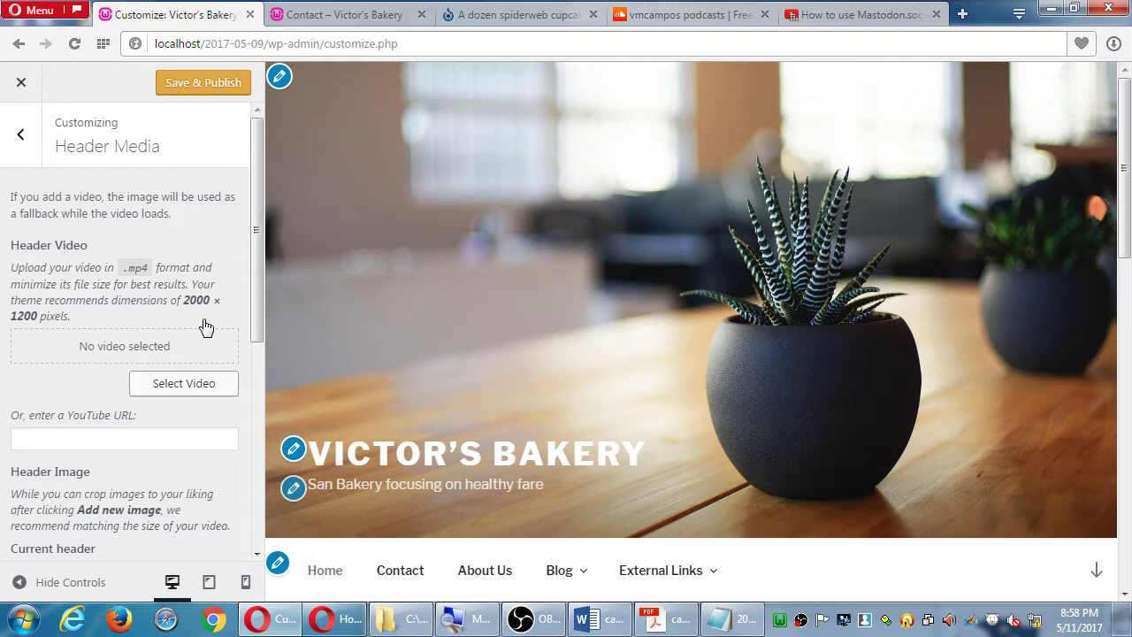
pyautogui.scroll(-5, 226, 314)
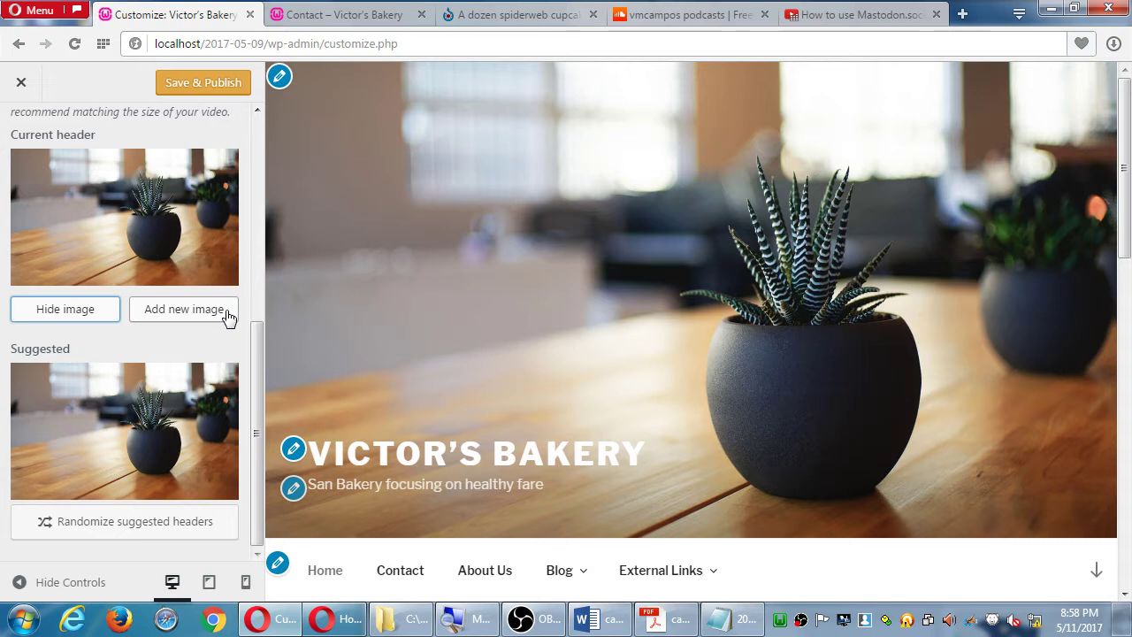
# Step: Type test text into the header video address field, then erase it
pyautogui.scroll(5, 226, 314)
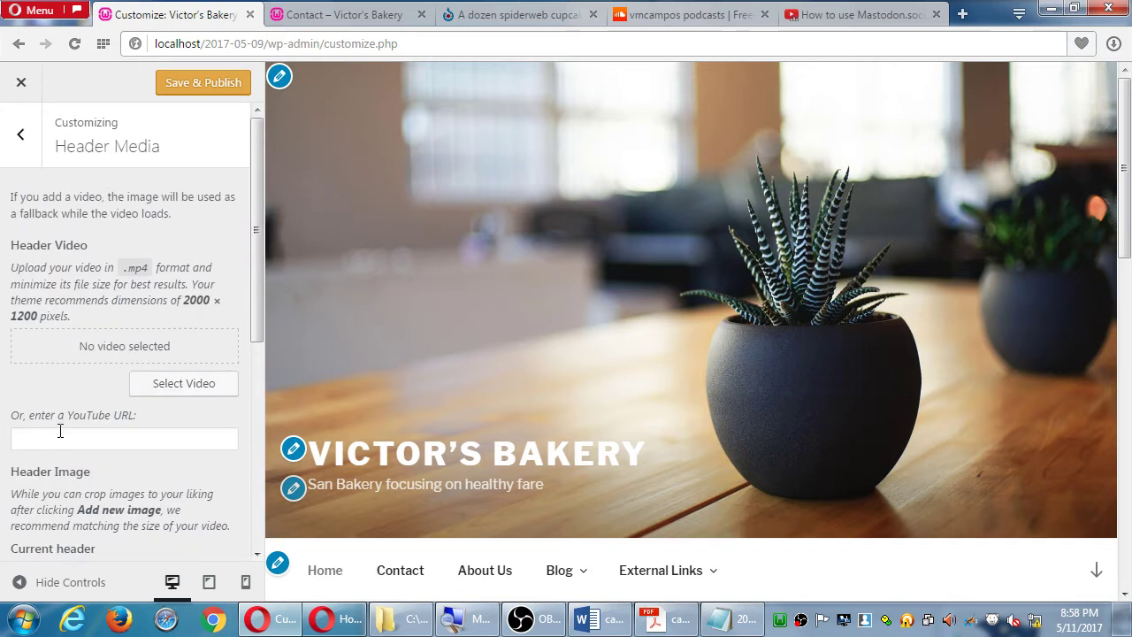
pyautogui.click(60, 431)
pyautogui.write('sdafdfsafdsadsfds')
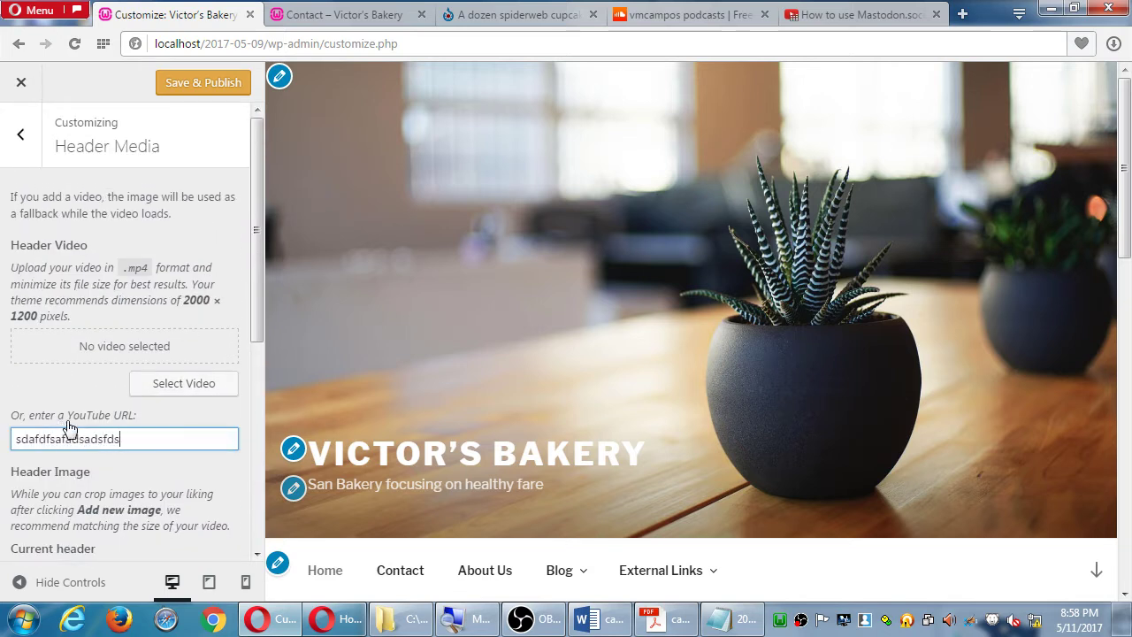
pyautogui.press('BackSpace')
pyautogui.press('BackSpace')
pyautogui.press('BackSpace')
pyautogui.press('BackSpace')
pyautogui.press('BackSpace')
pyautogui.press('BackSpace')
pyautogui.press('BackSpace')
pyautogui.press('BackSpace')
pyautogui.press('BackSpace')
pyautogui.press('BackSpace')
pyautogui.press('BackSpace')
pyautogui.press('BackSpace')
pyautogui.press('BackSpace')
pyautogui.press('BackSpace')
pyautogui.press('BackSpace')
pyautogui.press('BackSpace')
pyautogui.press('BackSpace')
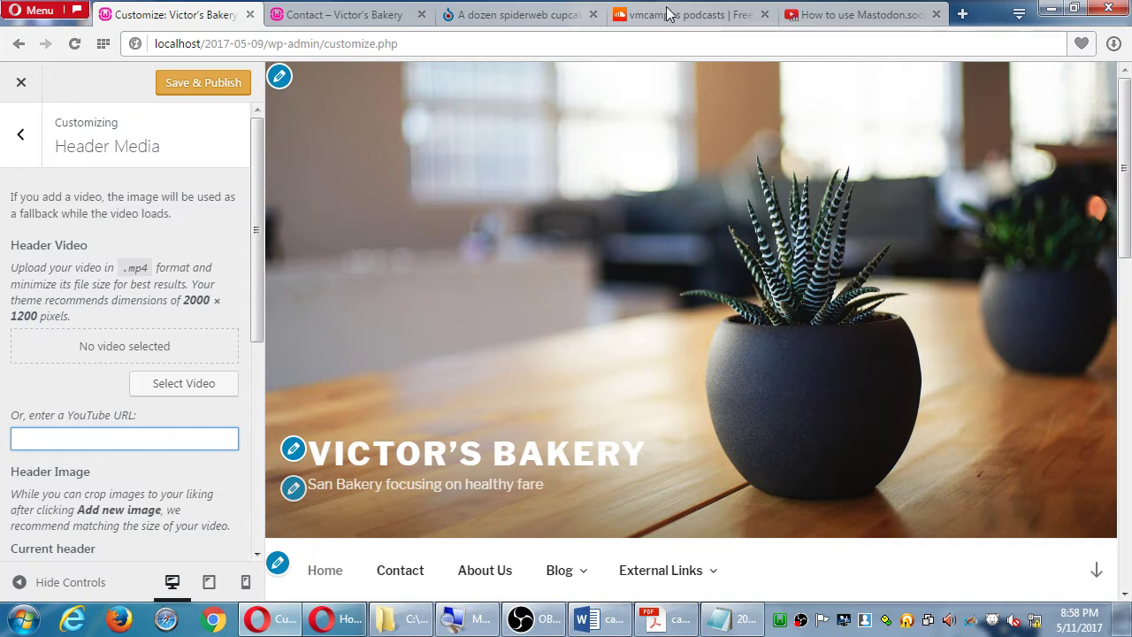
# Step: Close the tab playing the Mastodon video and review the Header Media settings
pyautogui.middleClick(862, 18)
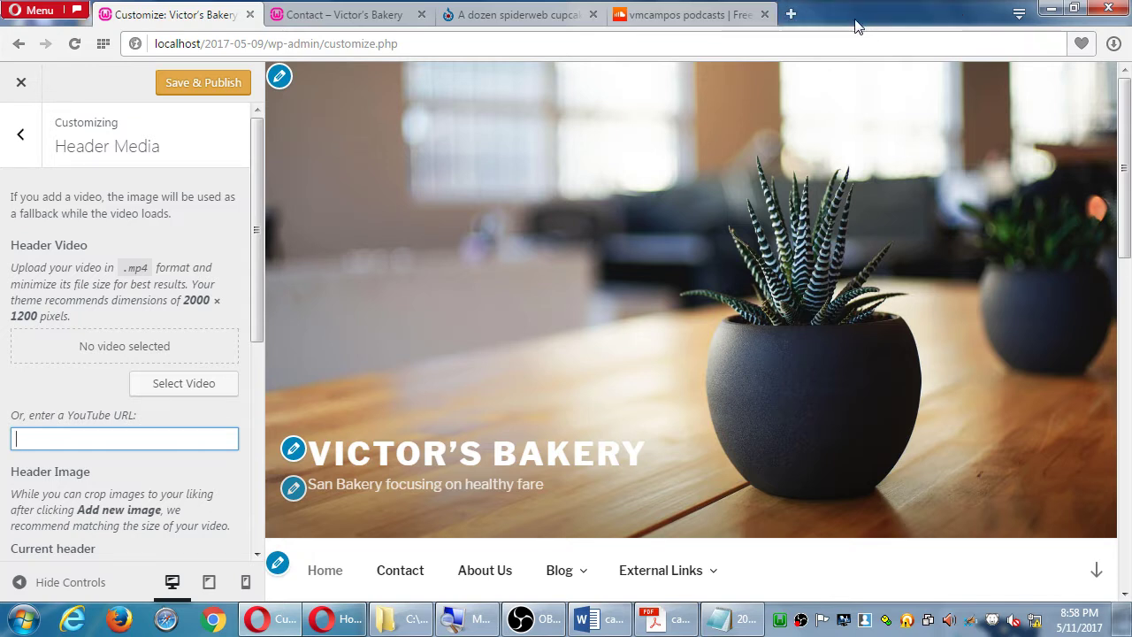
pyautogui.scroll(-5, 101, 275)
pyautogui.scroll(1, 102, 268)
pyautogui.scroll(-1, 101, 268)
pyautogui.scroll(5, 102, 267)
pyautogui.scroll(-2, 121, 396)
pyautogui.scroll(-3, 121, 396)
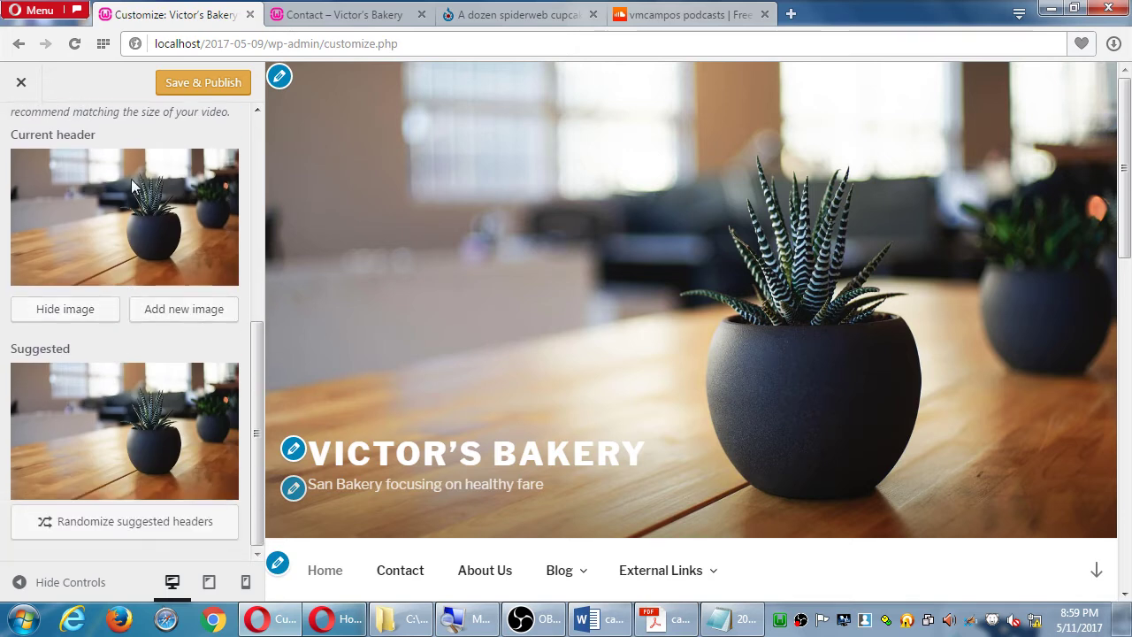
pyautogui.moveTo(42, 140); pyautogui.dragTo(86, 148)
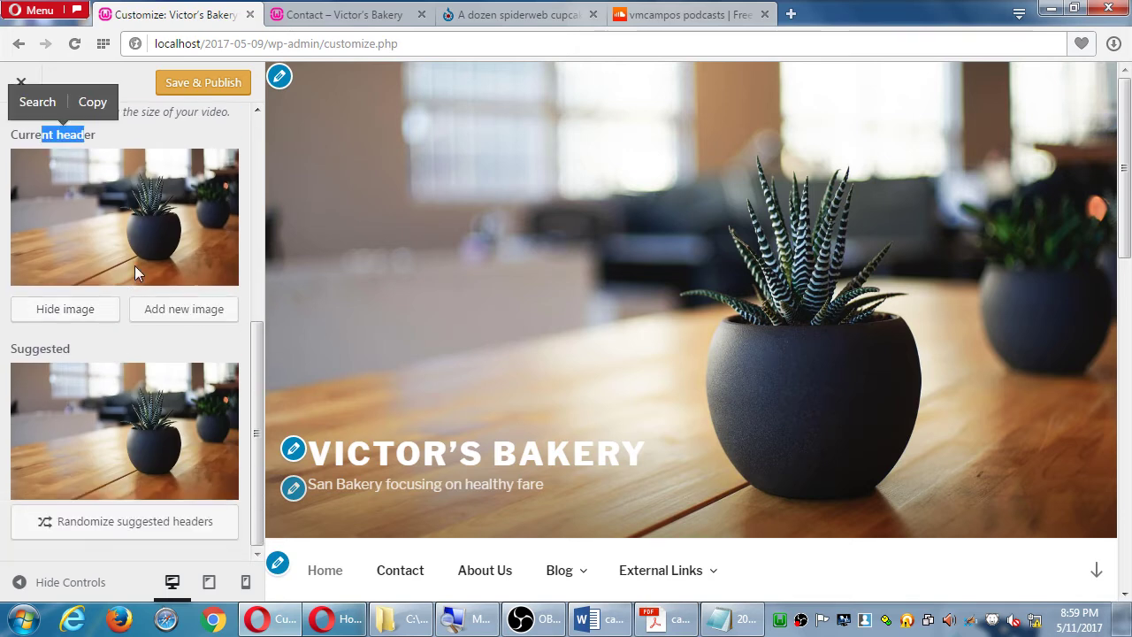
# Step: Pick the koala photo from the Media Library, crop it and apply it as the header image
pyautogui.click(186, 316)
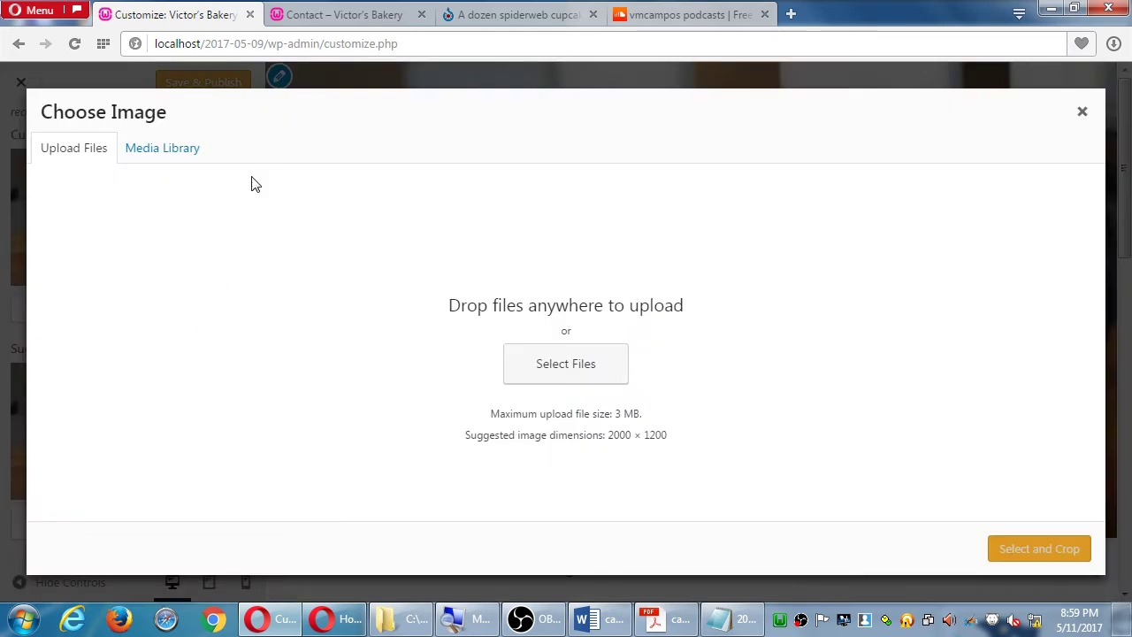
pyautogui.click(177, 156)
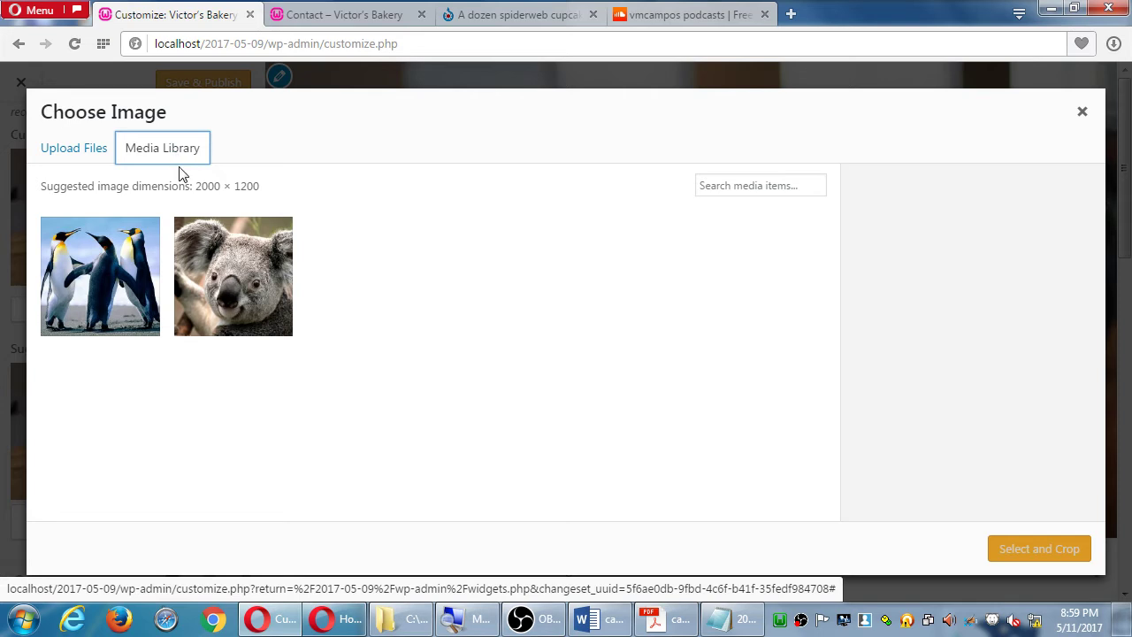
pyautogui.click(235, 296)
pyautogui.click(1057, 558)
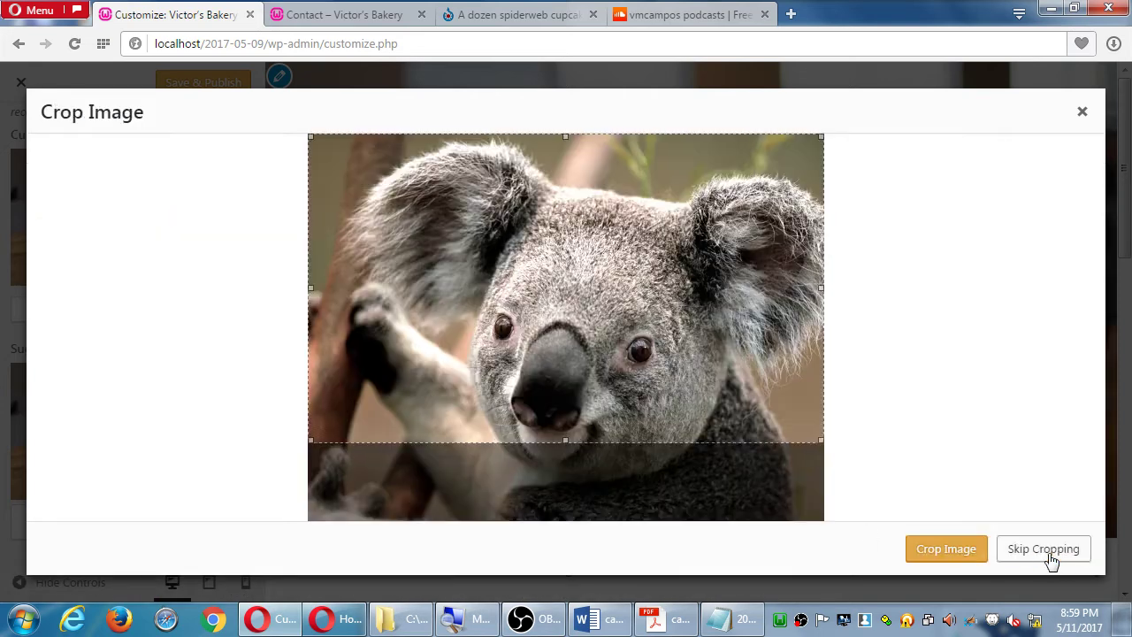
pyautogui.moveTo(592, 294)
pyautogui.mouseDown()
pyautogui.moveTo(587, 370)
pyautogui.moveTo(580, 232)
pyautogui.moveTo(600, 371)
pyautogui.moveTo(589, 292)
pyautogui.mouseUp()
pyautogui.click(960, 553)
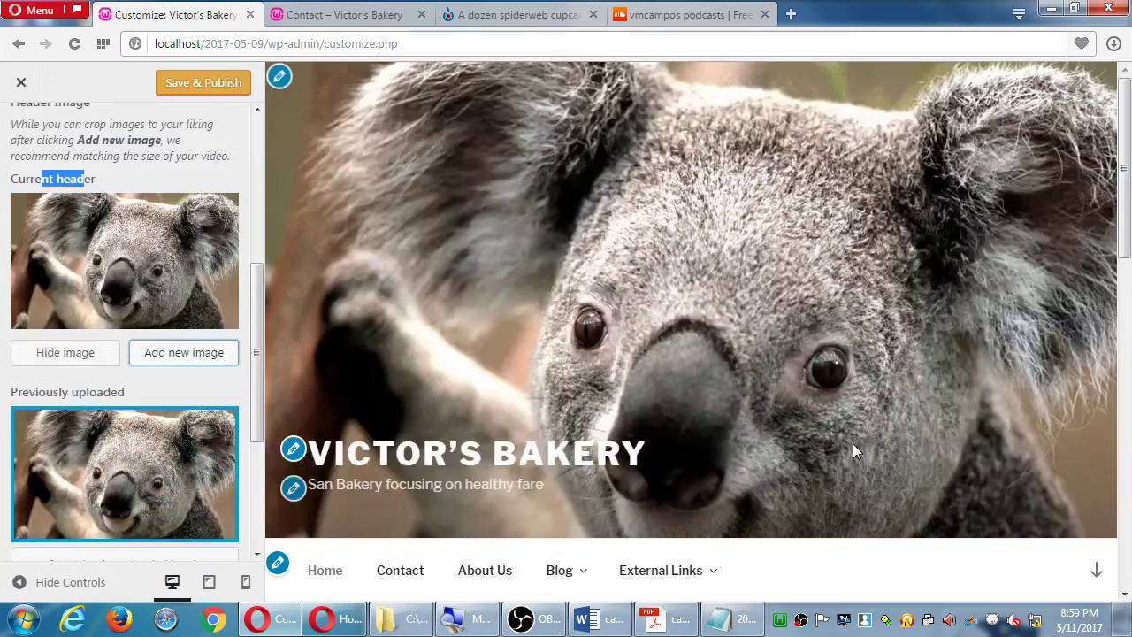
pyautogui.scroll(-2, 762, 394)
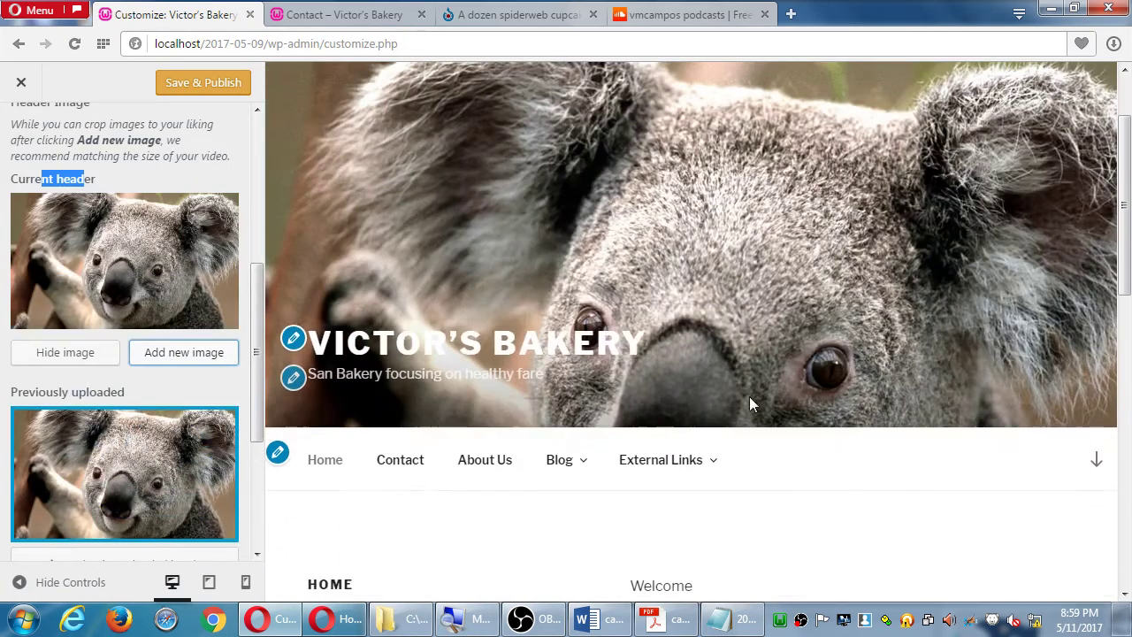
pyautogui.scroll(-3, 192, 350)
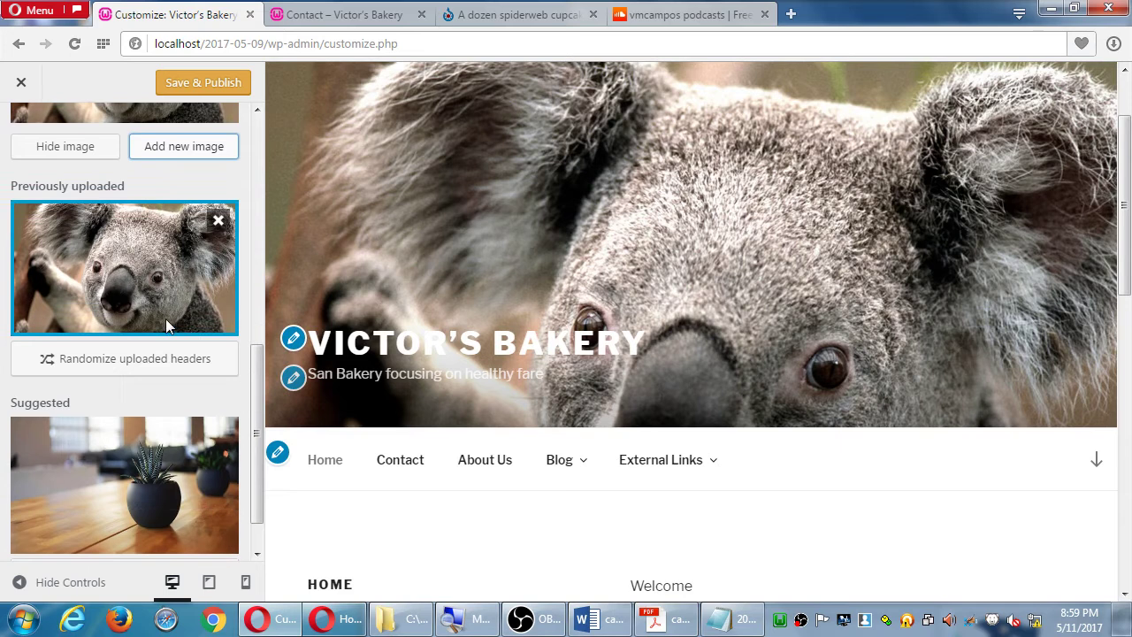
pyautogui.scroll(-1, 146, 284)
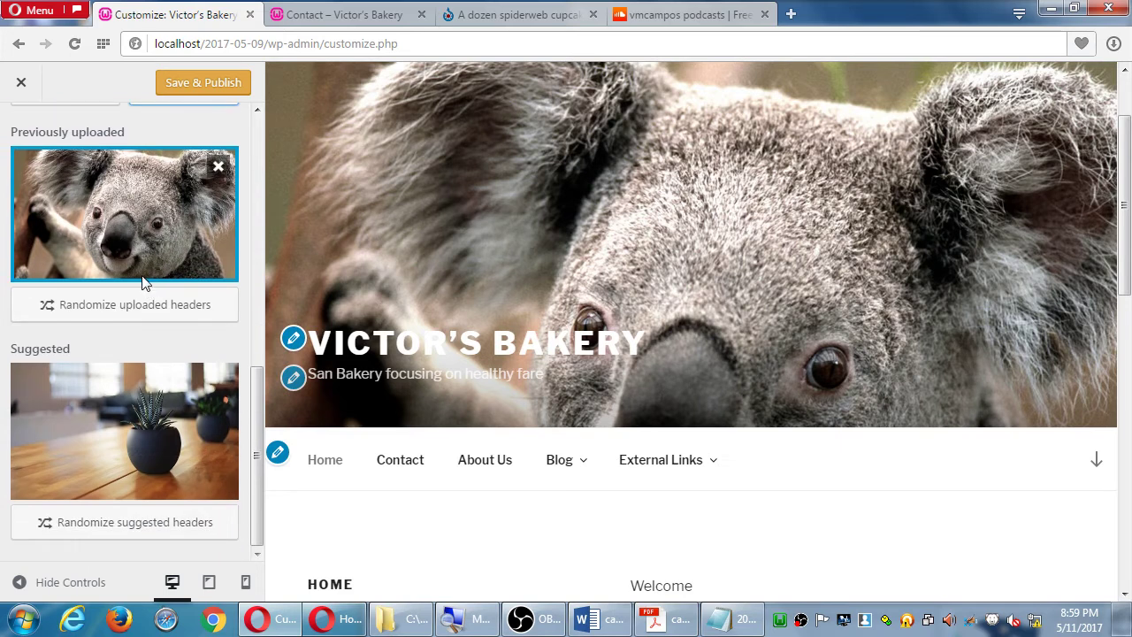
pyautogui.scroll(3, 147, 279)
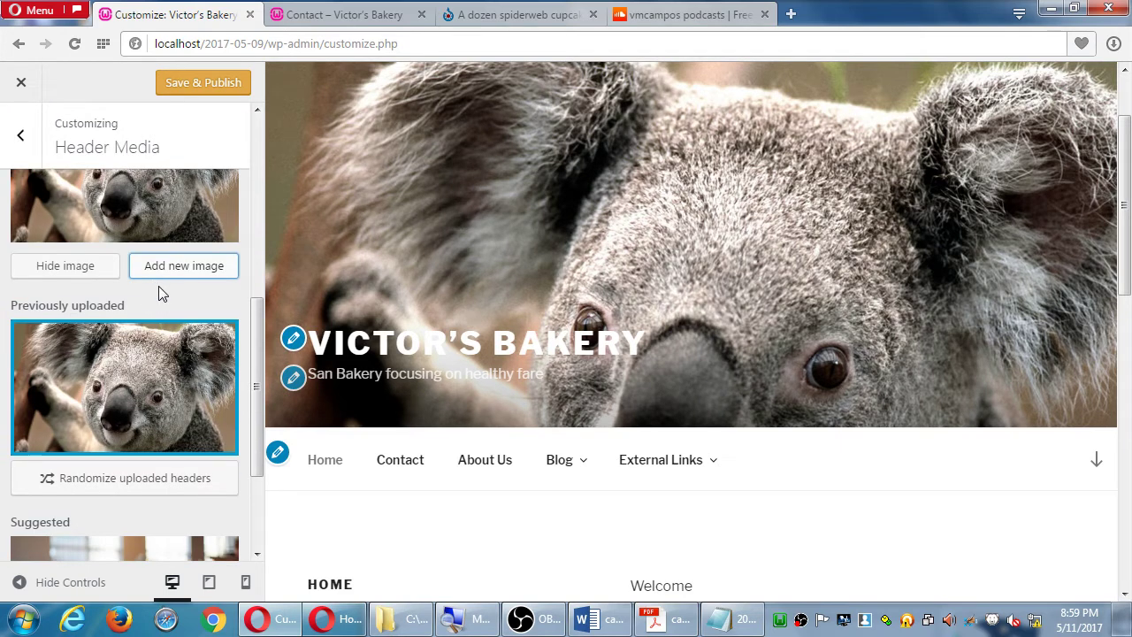
pyautogui.scroll(-2, 177, 345)
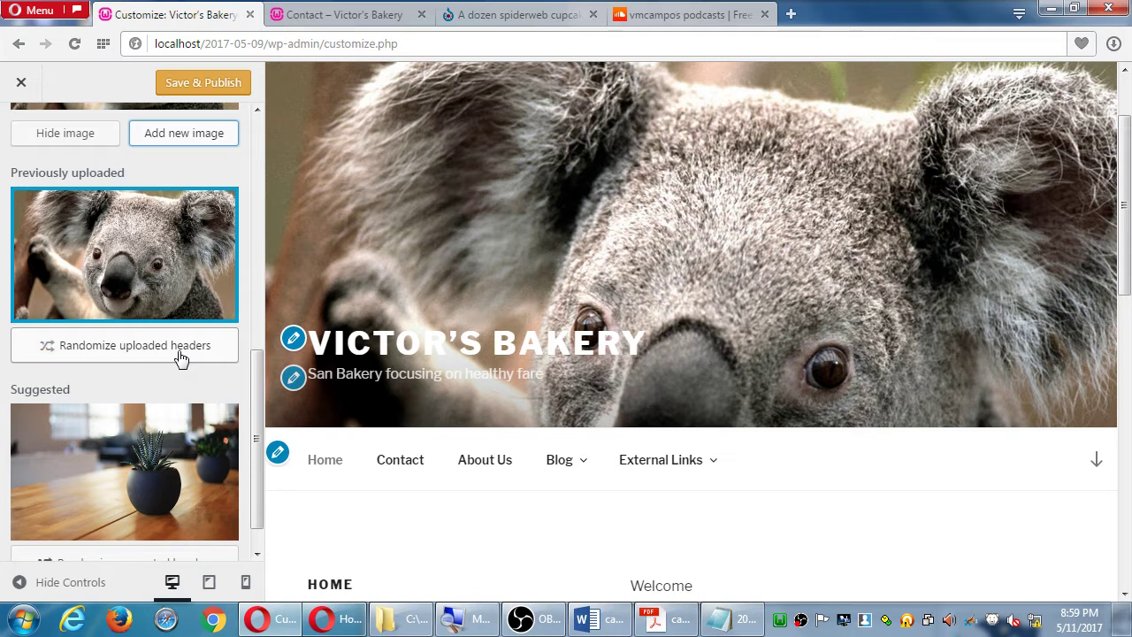
# Step: Turn on random rotation among the uploaded header images
pyautogui.click(180, 357)
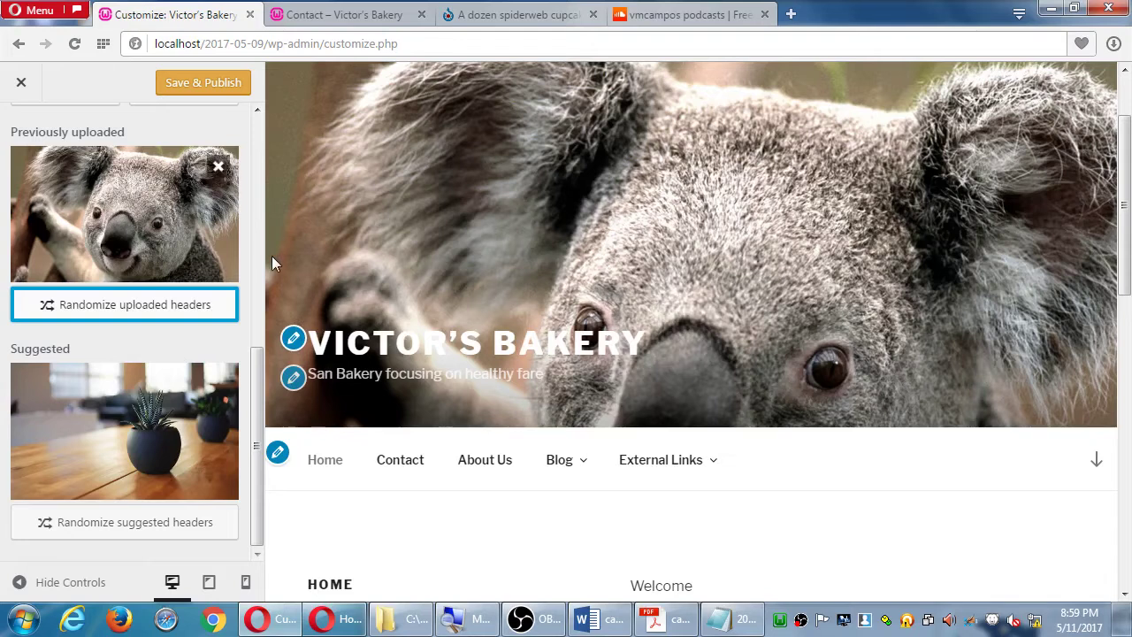
pyautogui.scroll(1, 162, 218)
pyautogui.scroll(2, 162, 218)
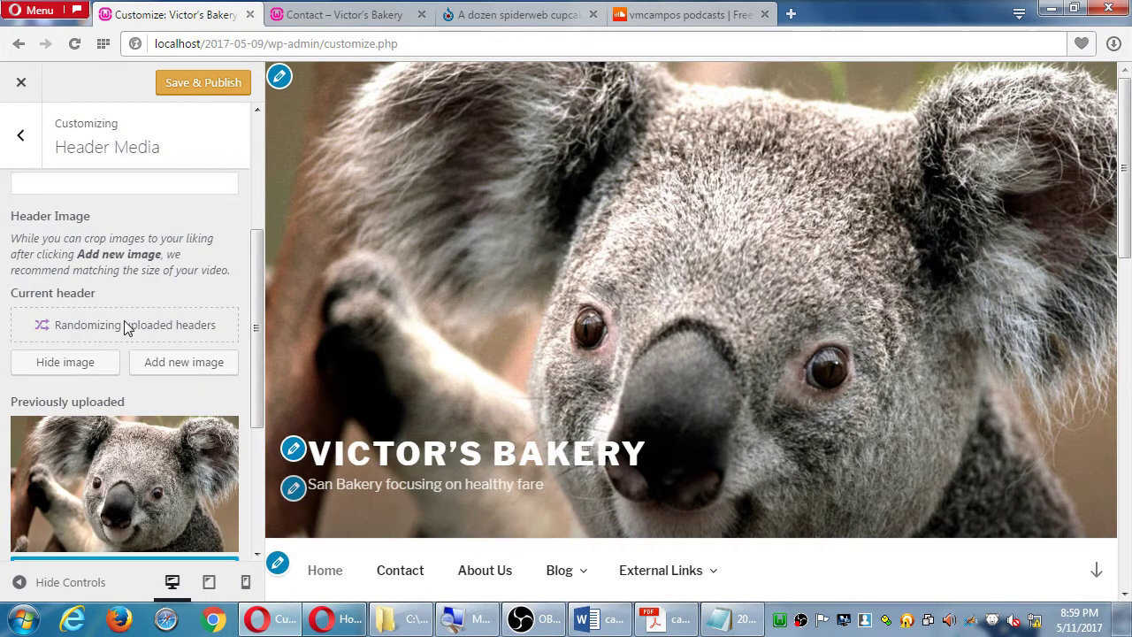
# Step: Add a cropped penguins photo as another header image
pyautogui.click(182, 361)
pyautogui.click(146, 292)
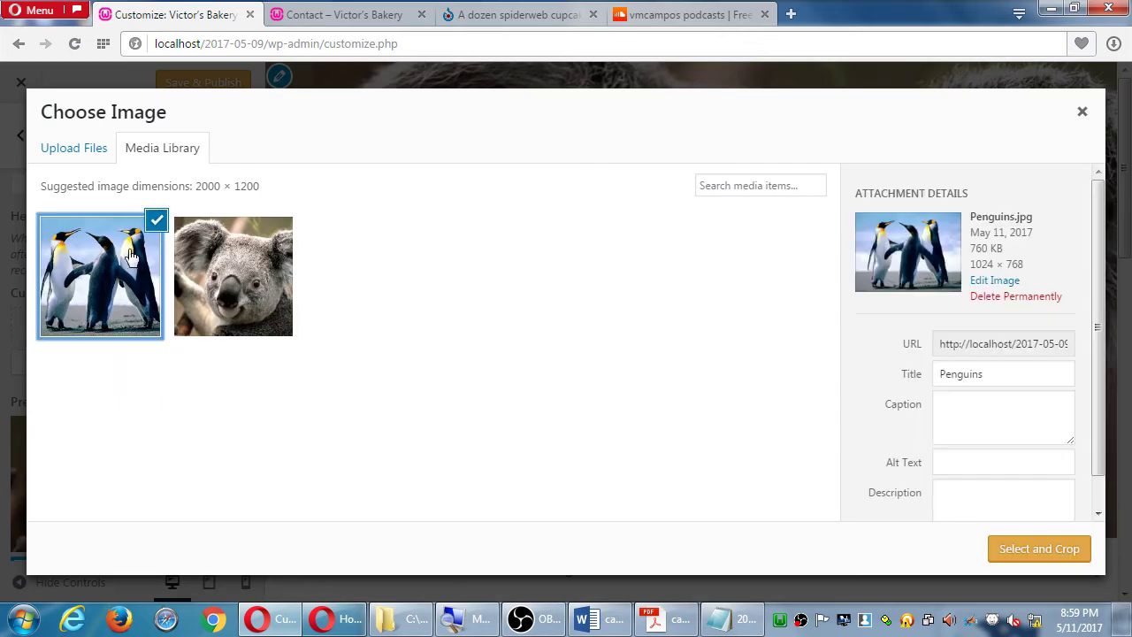
pyautogui.click(1050, 556)
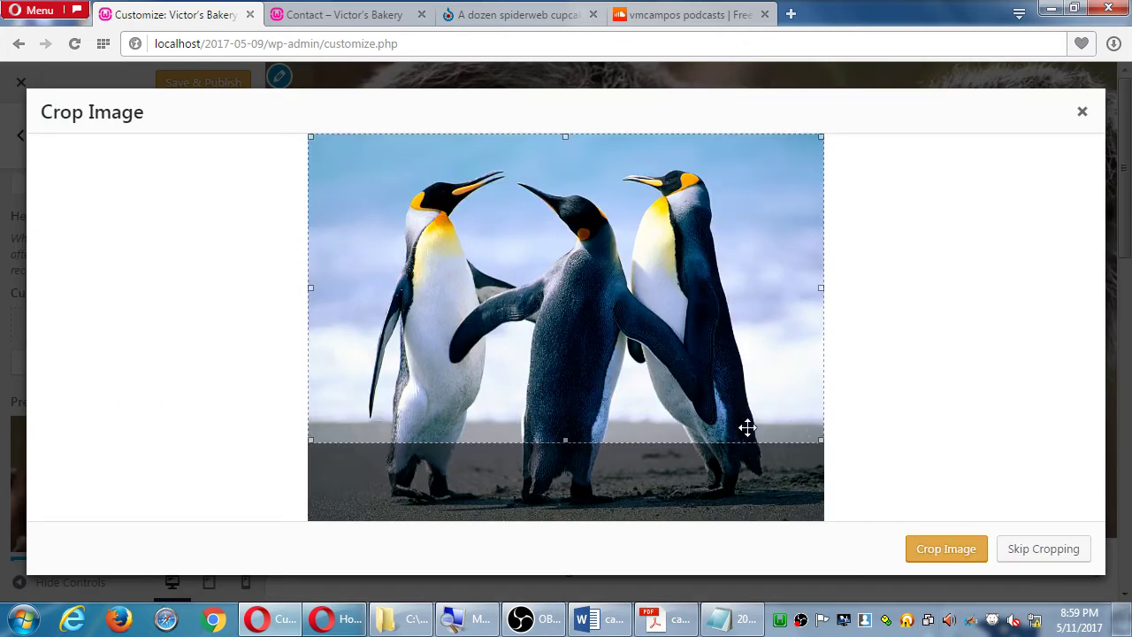
pyautogui.moveTo(712, 386); pyautogui.dragTo(736, 429)
pyautogui.click(960, 550)
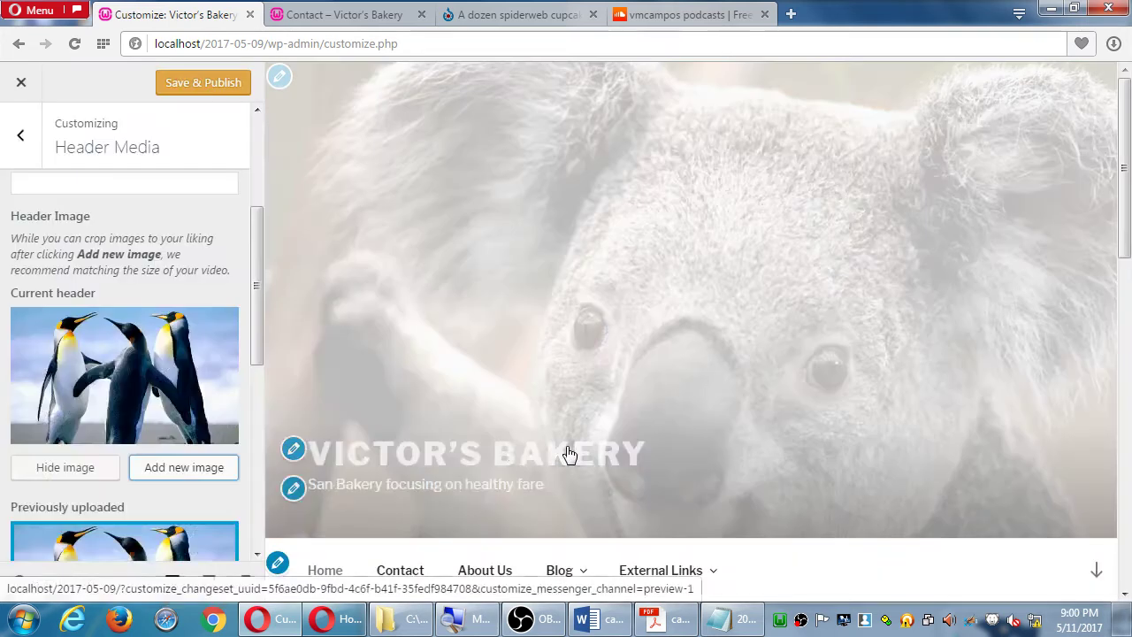
pyautogui.scroll(-5, 129, 359)
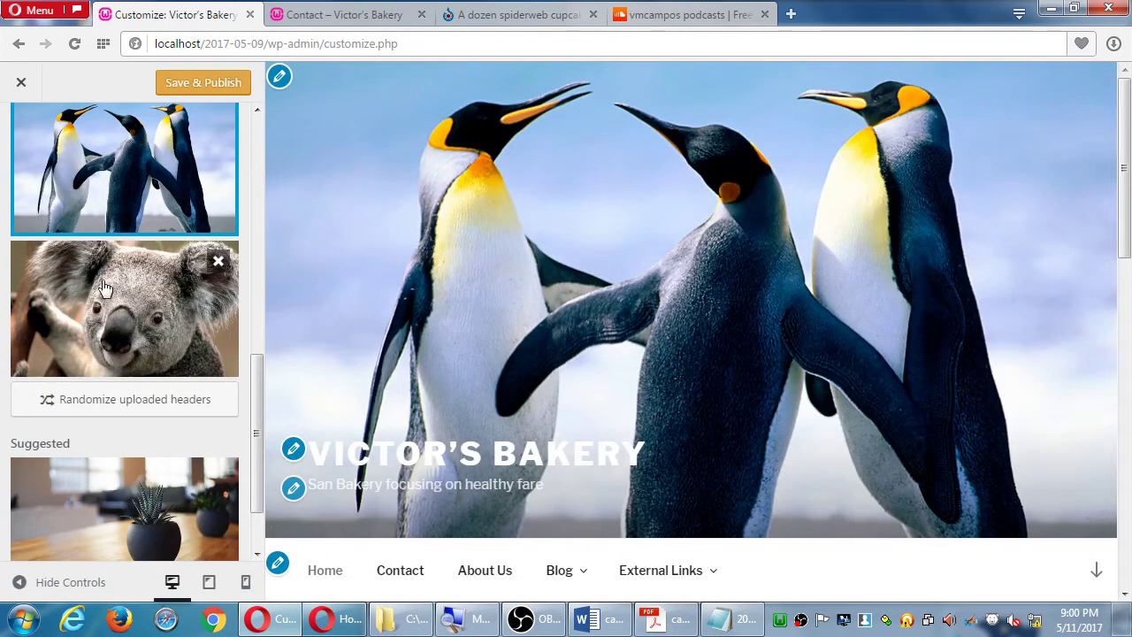
# Step: Settle on the koala photo as the header after trying shuffle and penguins, then Save & Publish
pyautogui.click(112, 398)
pyautogui.scroll(4, 155, 300)
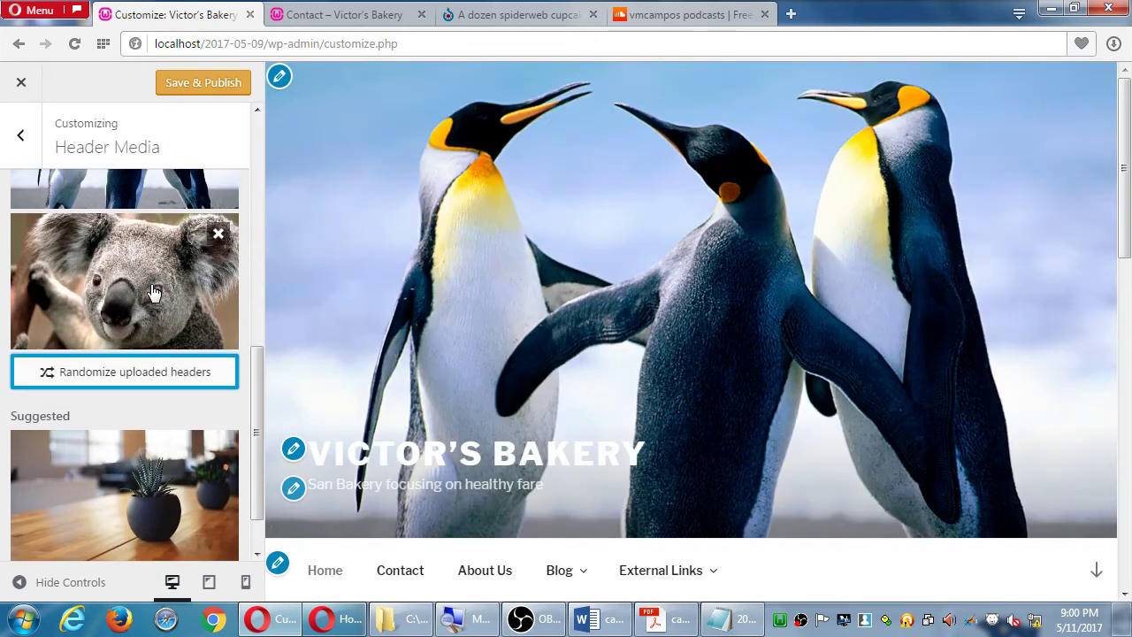
pyautogui.click(127, 324)
pyautogui.scroll(-3, 122, 427)
pyautogui.click(112, 384)
pyautogui.scroll(3, 117, 378)
pyautogui.scroll(5, 125, 376)
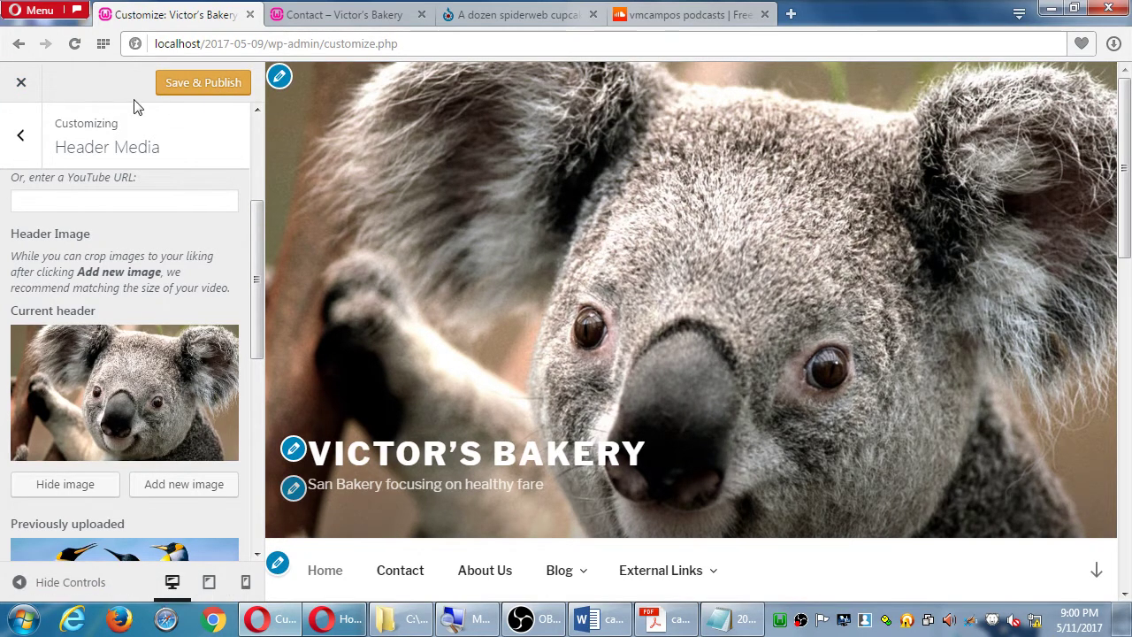
pyautogui.click(202, 85)
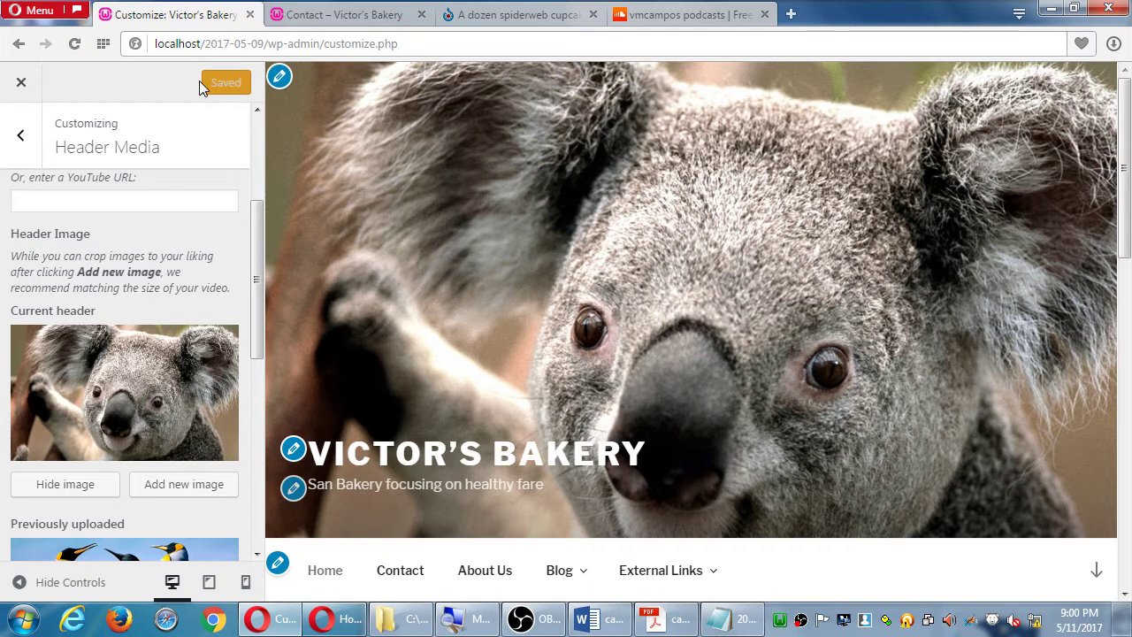
pyautogui.click(592, 15)
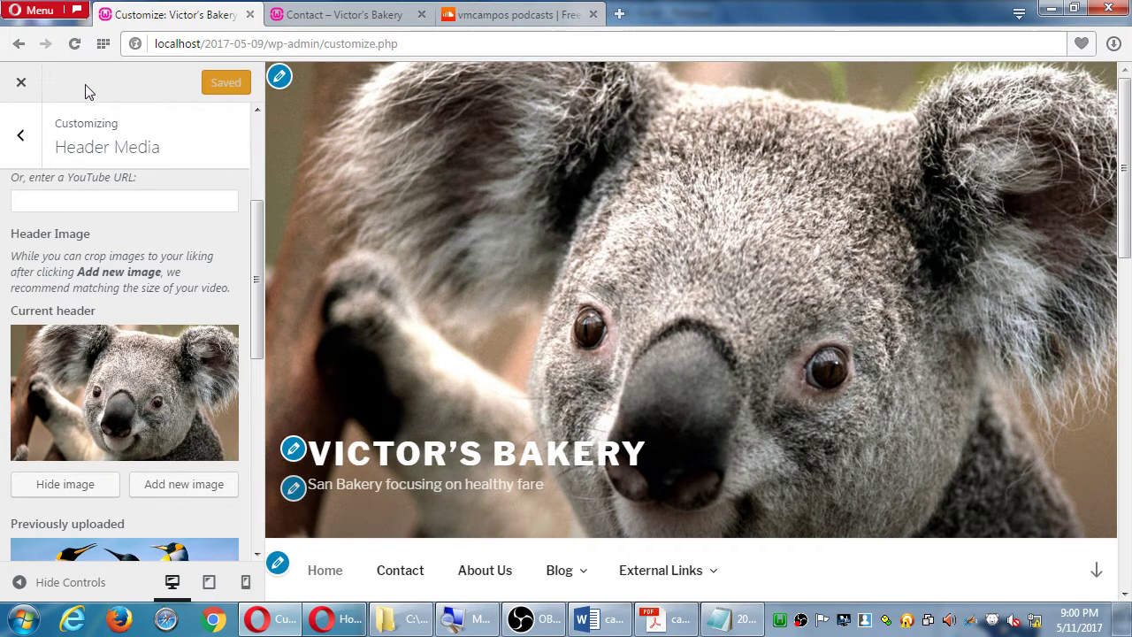
pyautogui.click(24, 145)
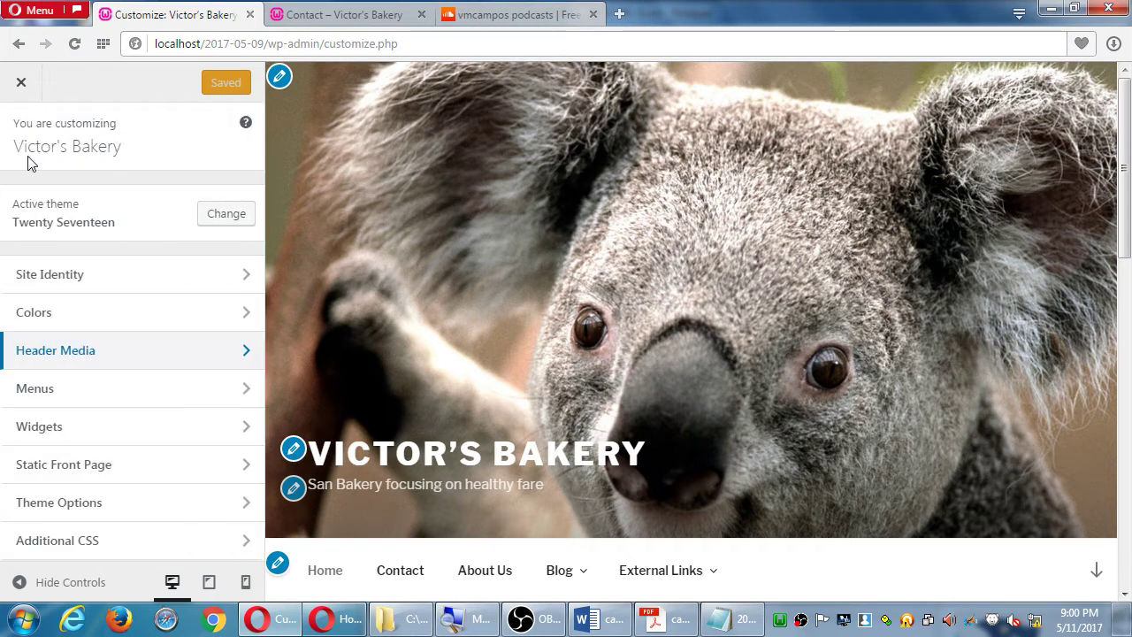
pyautogui.click(85, 394)
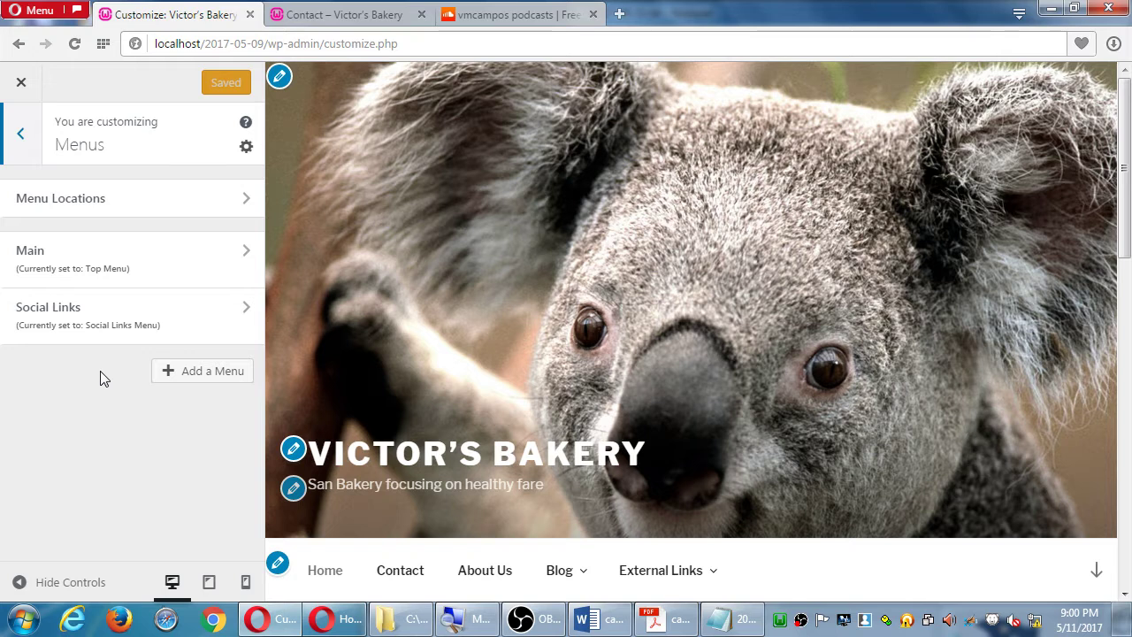
pyautogui.click(112, 198)
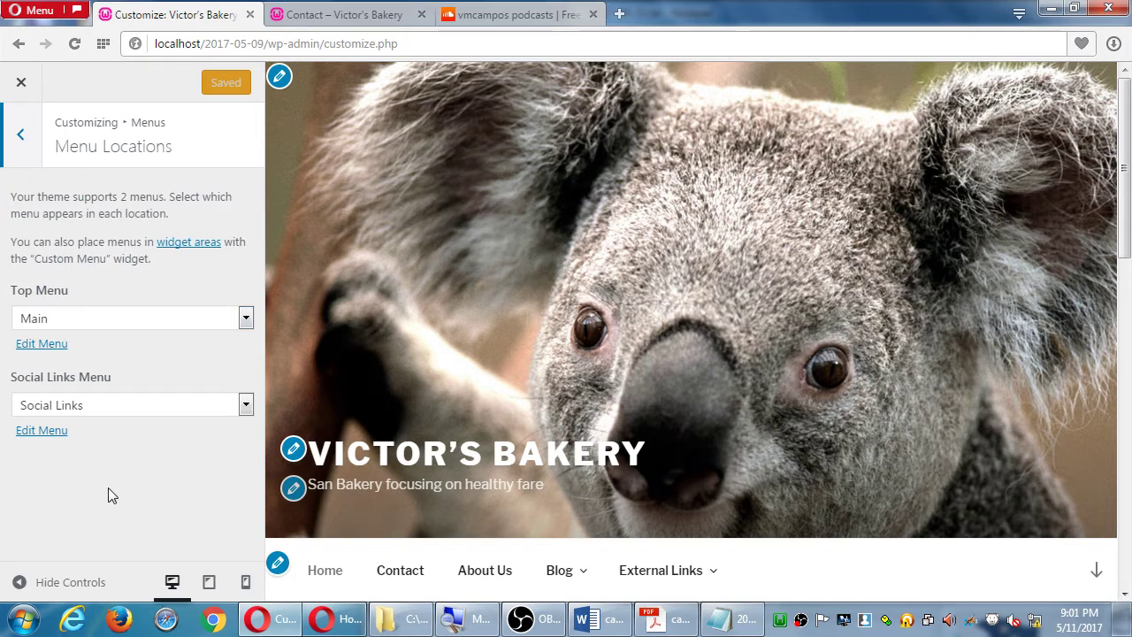
pyautogui.click(21, 137)
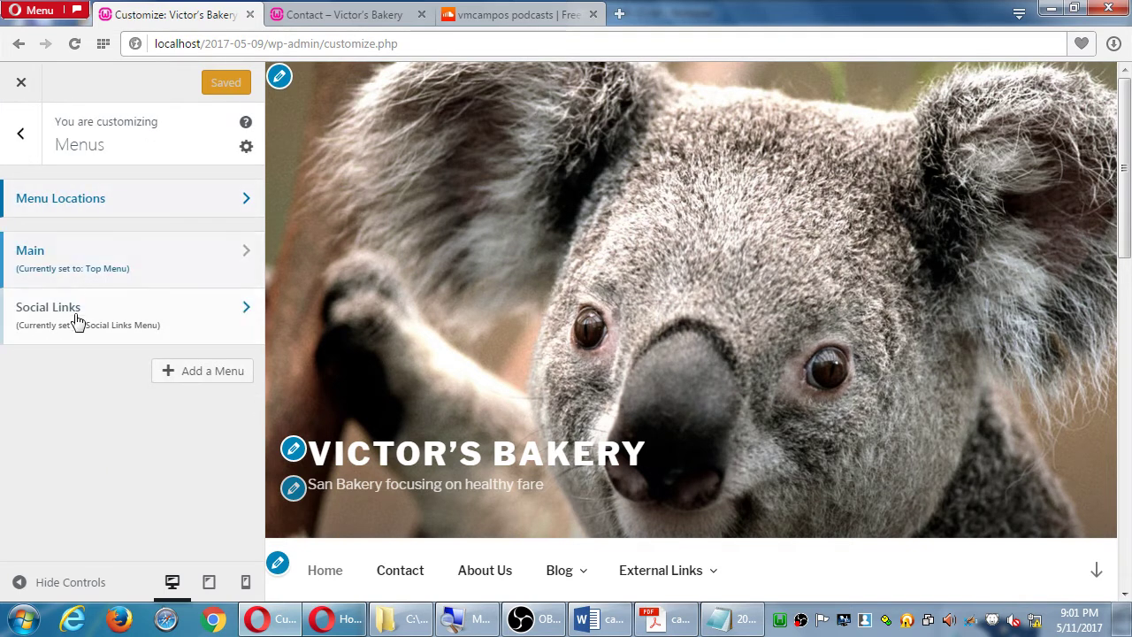
pyautogui.click(217, 376)
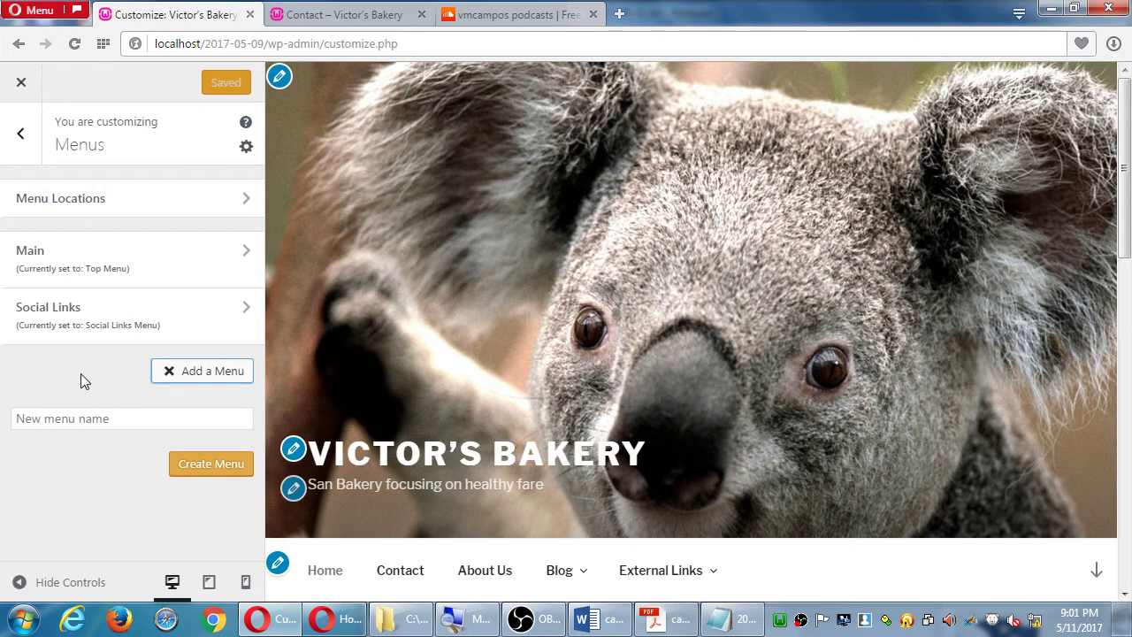
# Step: Look at the Static Front Page settings, then move to Theme Options
pyautogui.click(22, 134)
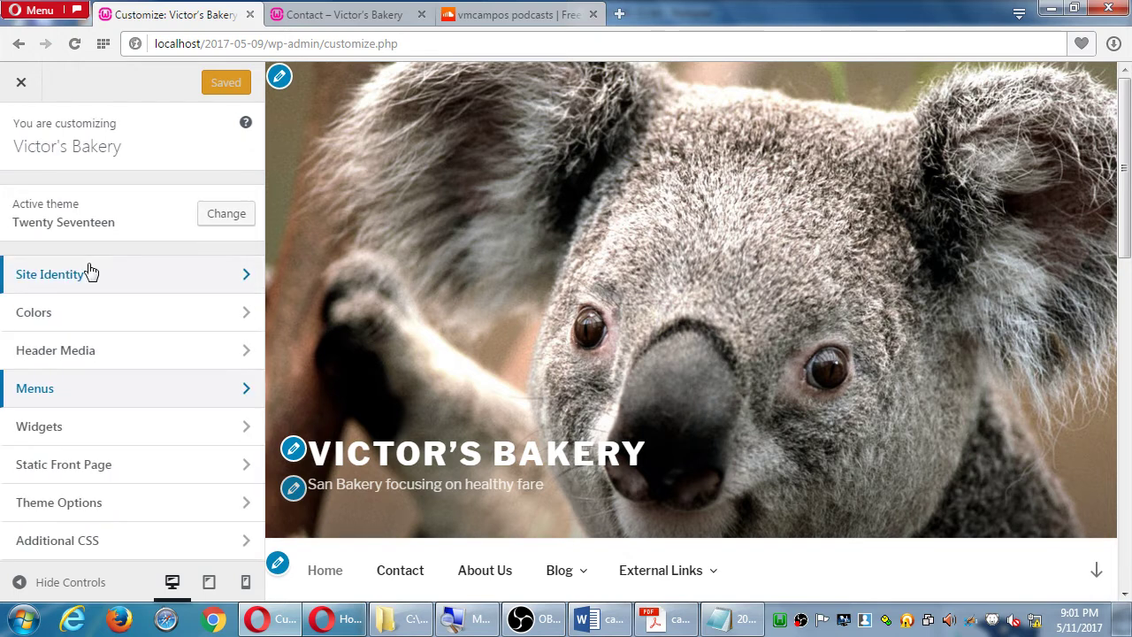
pyautogui.click(144, 471)
pyautogui.click(30, 145)
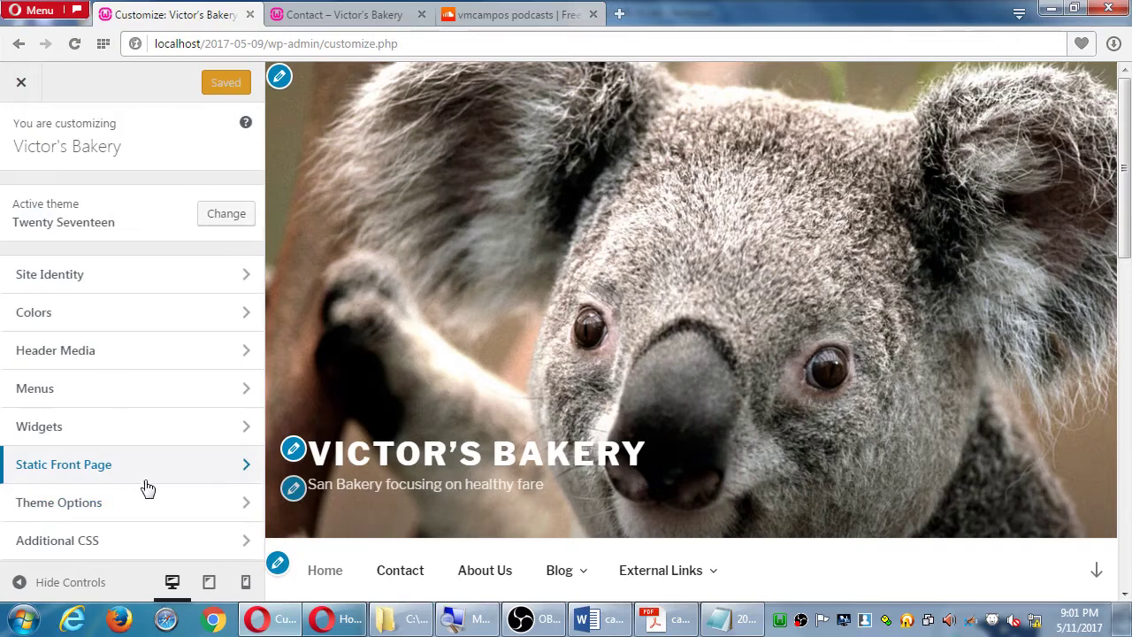
pyautogui.click(134, 513)
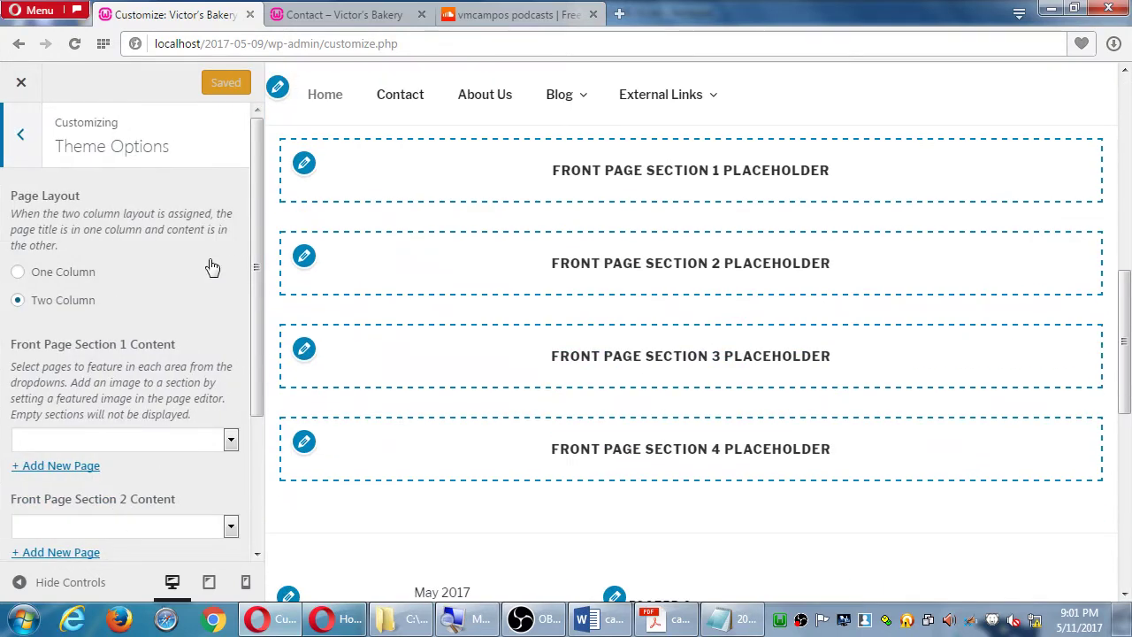
pyautogui.scroll(-5, 495, 358)
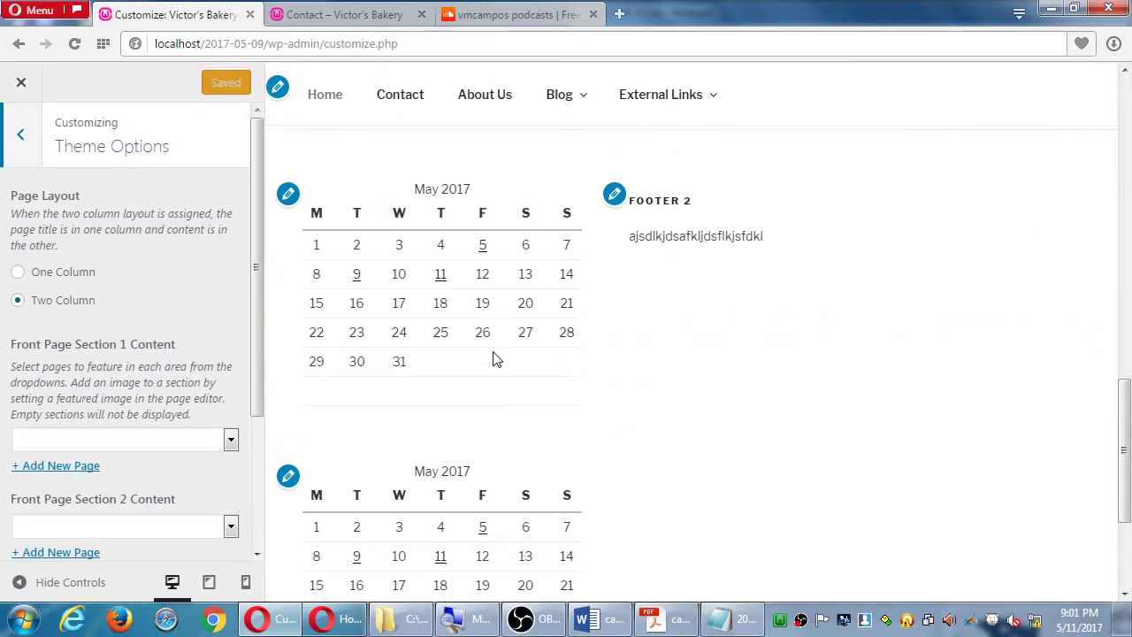
pyautogui.scroll(15, 490, 355)
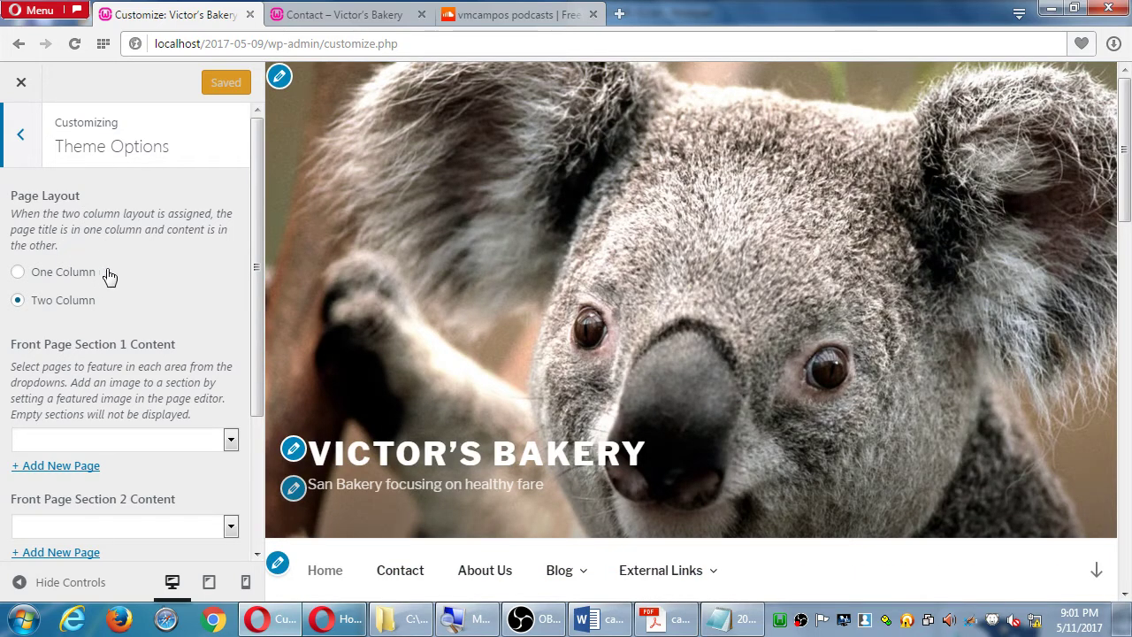
pyautogui.scroll(-4, 115, 277)
pyautogui.scroll(-1, 514, 300)
pyautogui.scroll(-4, 514, 300)
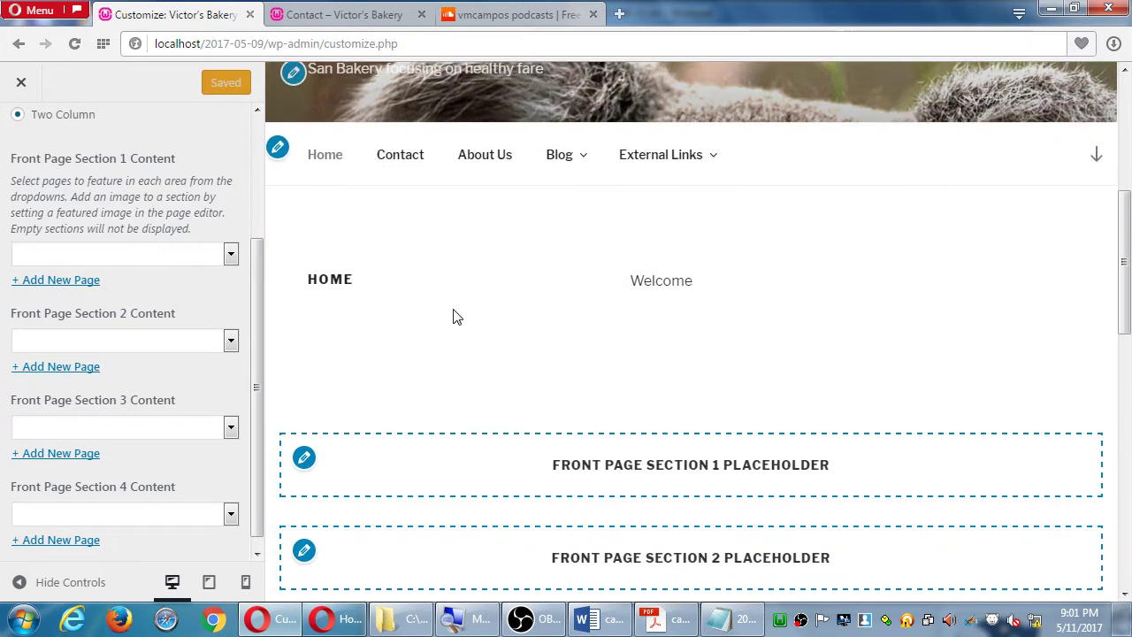
# Step: Try the About Us page for front page Section 1, then reset it to no page
pyautogui.click(225, 256)
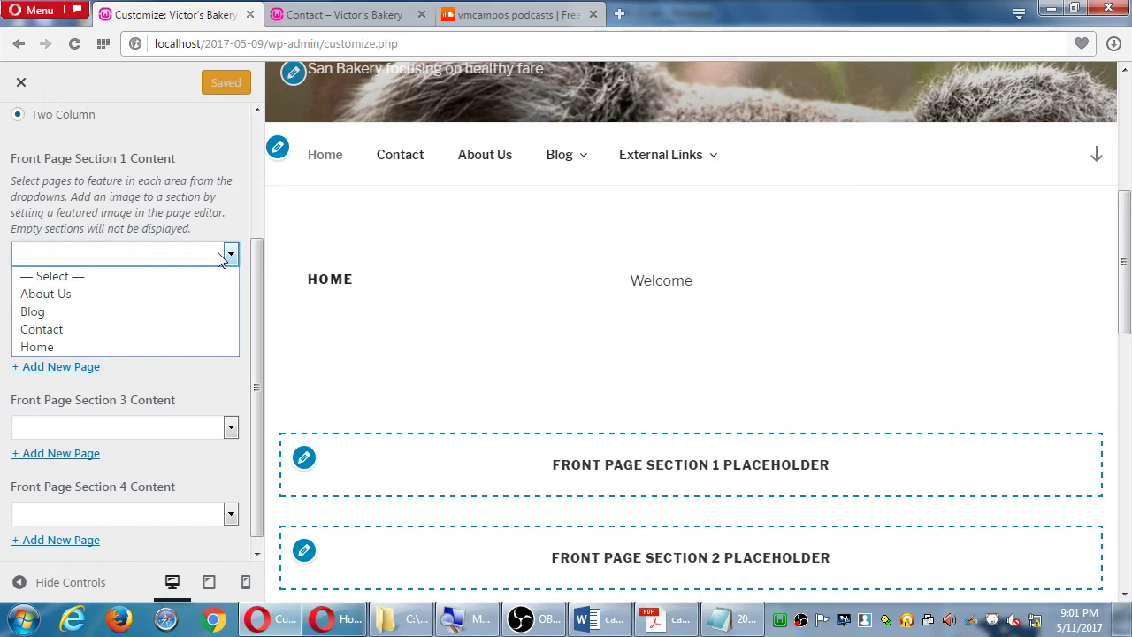
pyautogui.click(99, 283)
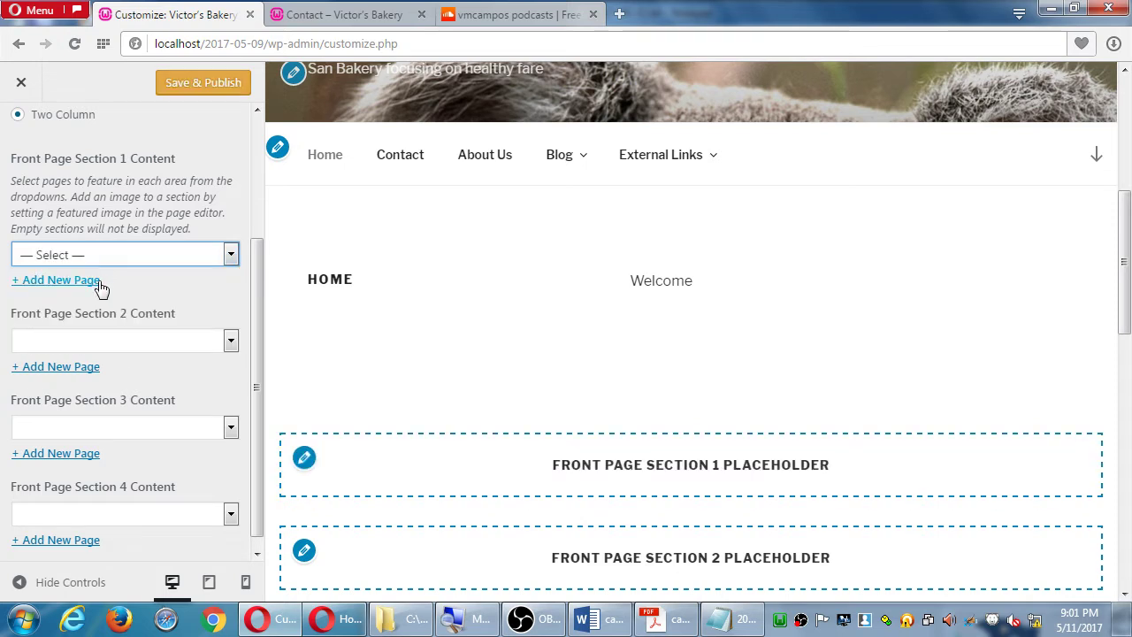
pyautogui.click(146, 256)
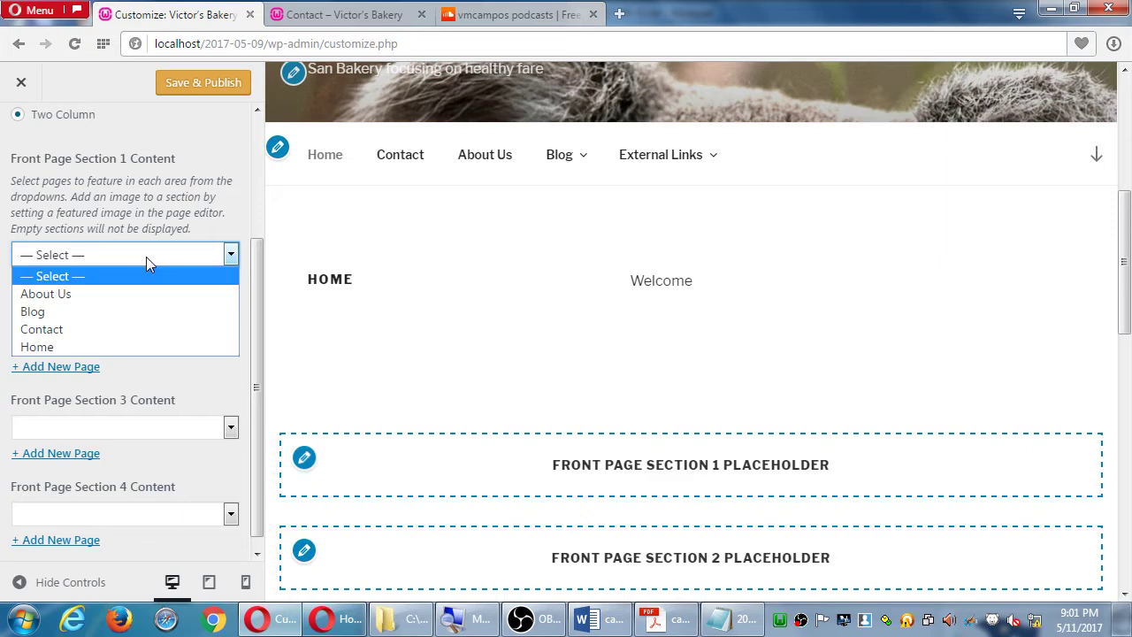
pyautogui.click(104, 290)
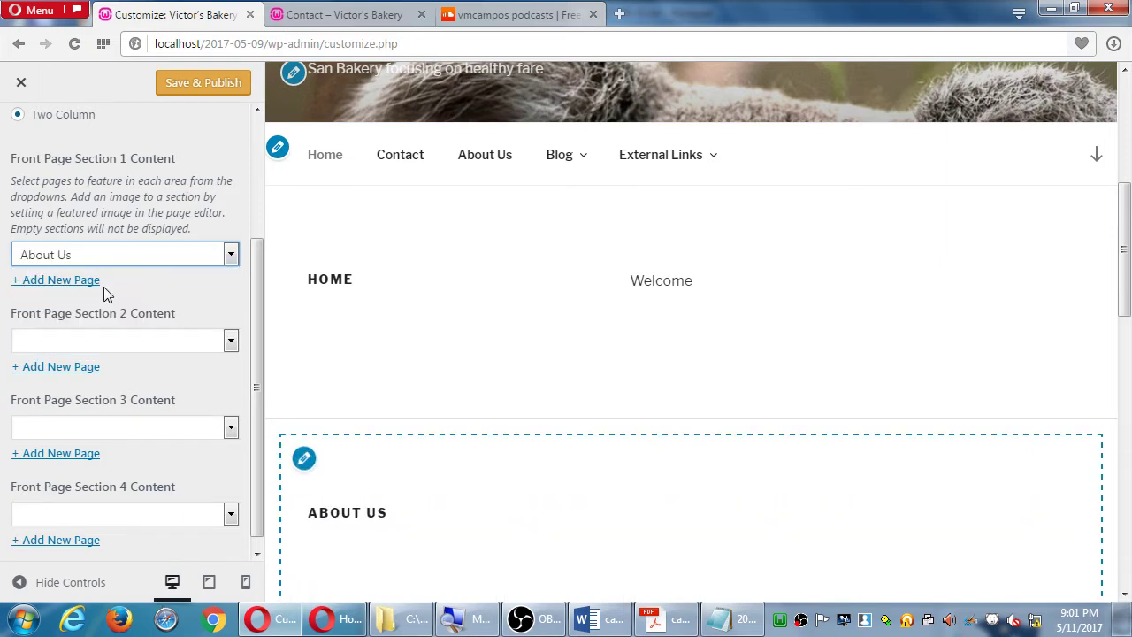
pyautogui.scroll(-4, 484, 461)
pyautogui.scroll(2, 484, 461)
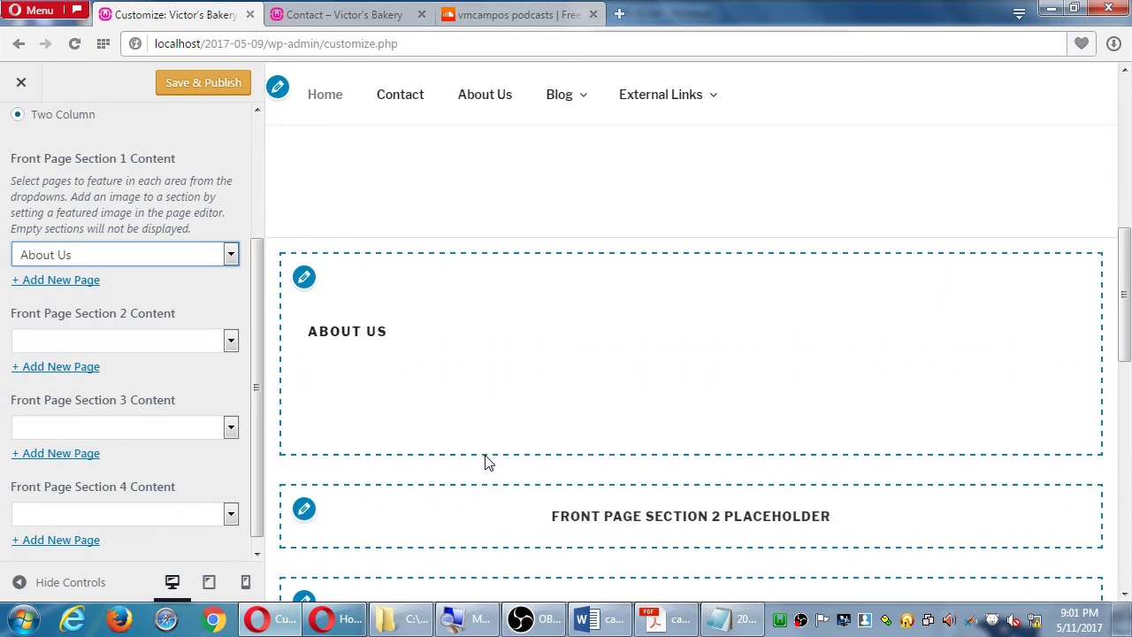
pyautogui.click(177, 257)
pyautogui.click(161, 269)
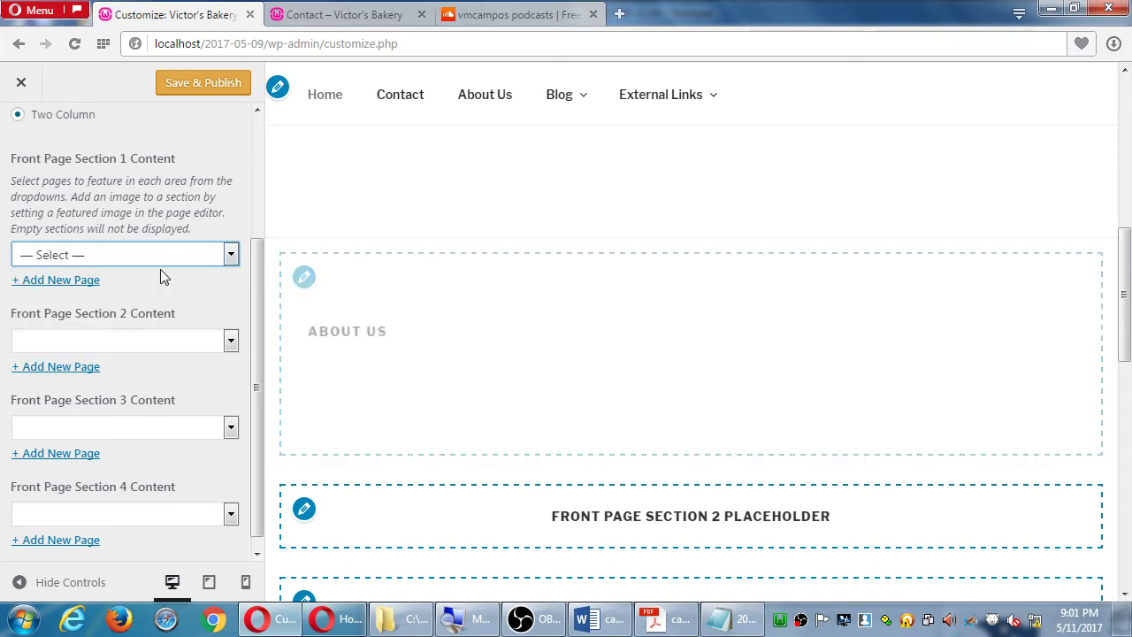
# Step: Switch the layout to One Column and back to Two Column, then close the Customizer
pyautogui.scroll(-1, 195, 412)
pyautogui.scroll(1, 196, 409)
pyautogui.scroll(3, 198, 411)
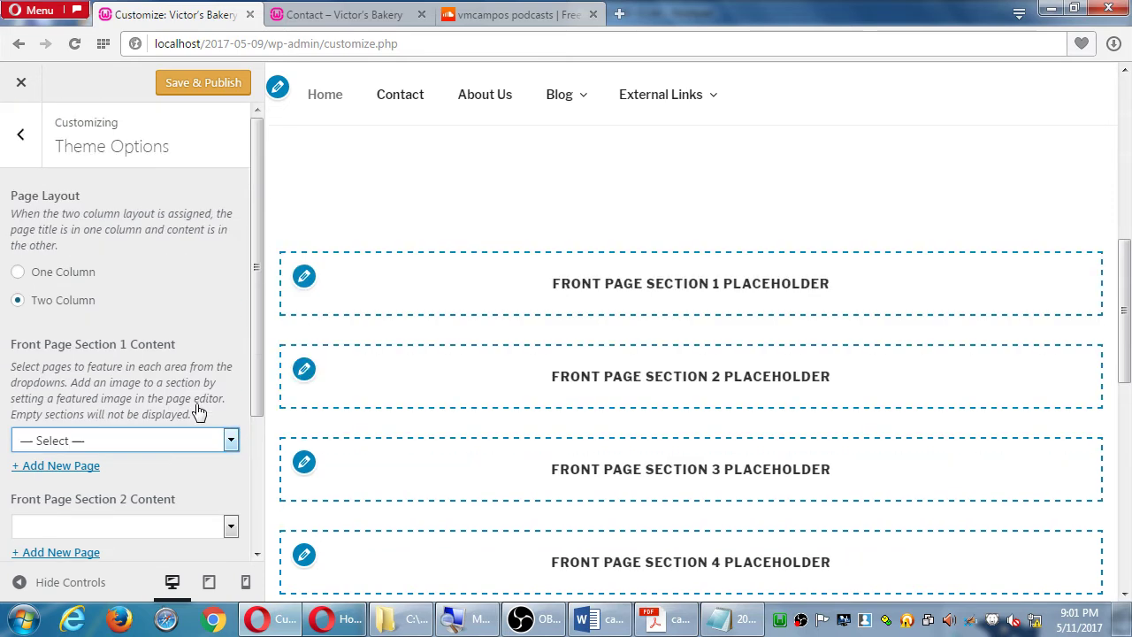
pyautogui.moveTo(74, 272); pyautogui.dragTo(83, 275)
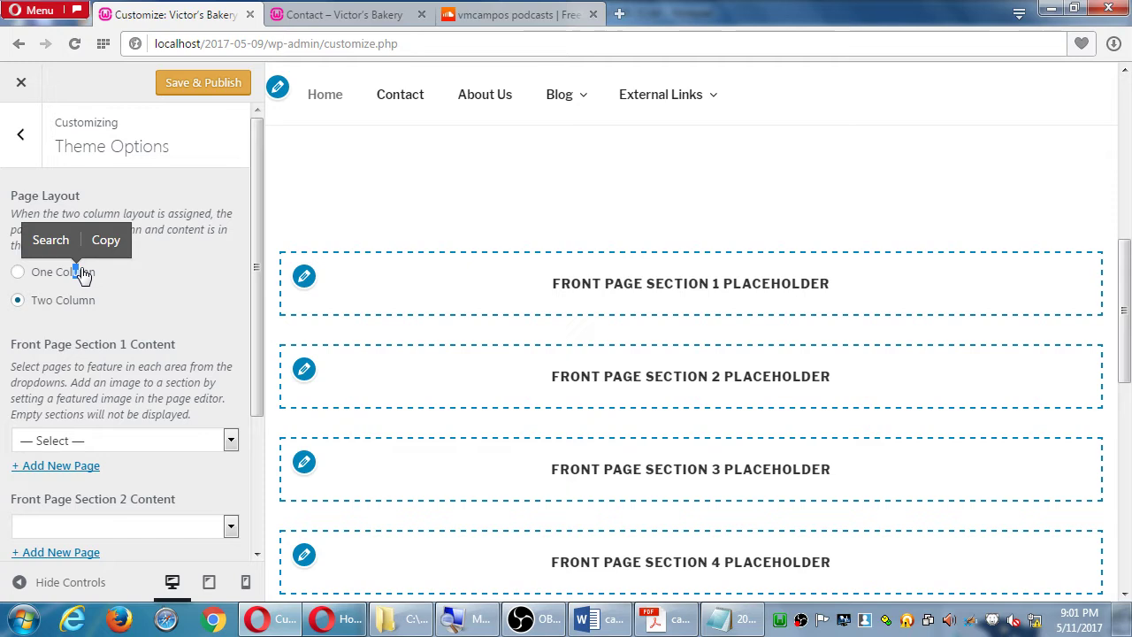
pyautogui.click(19, 272)
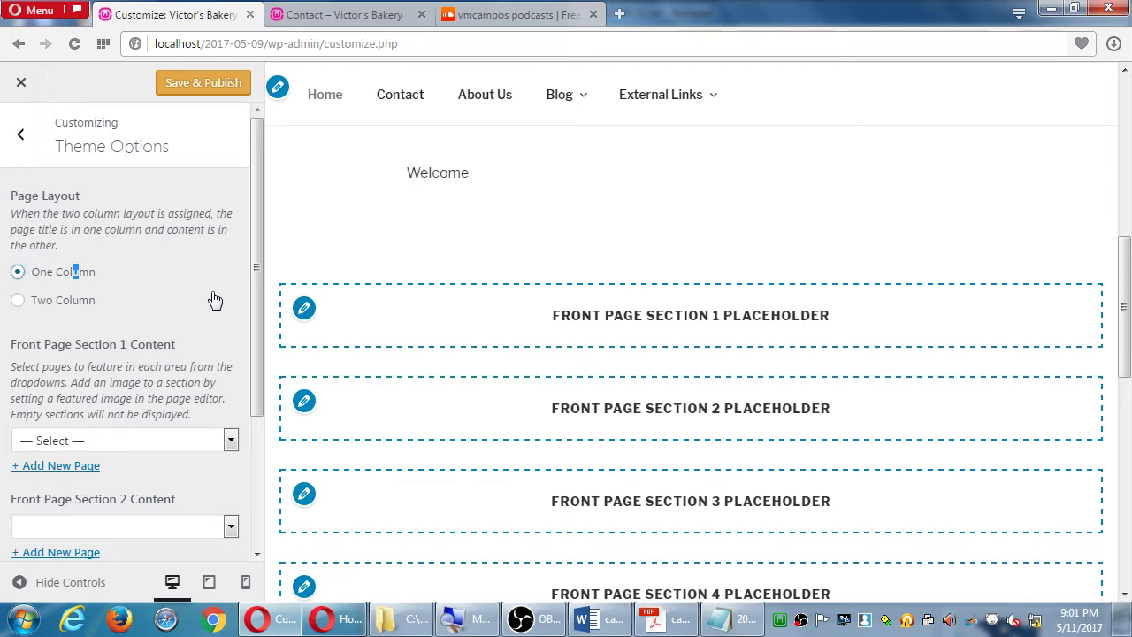
pyautogui.click(18, 300)
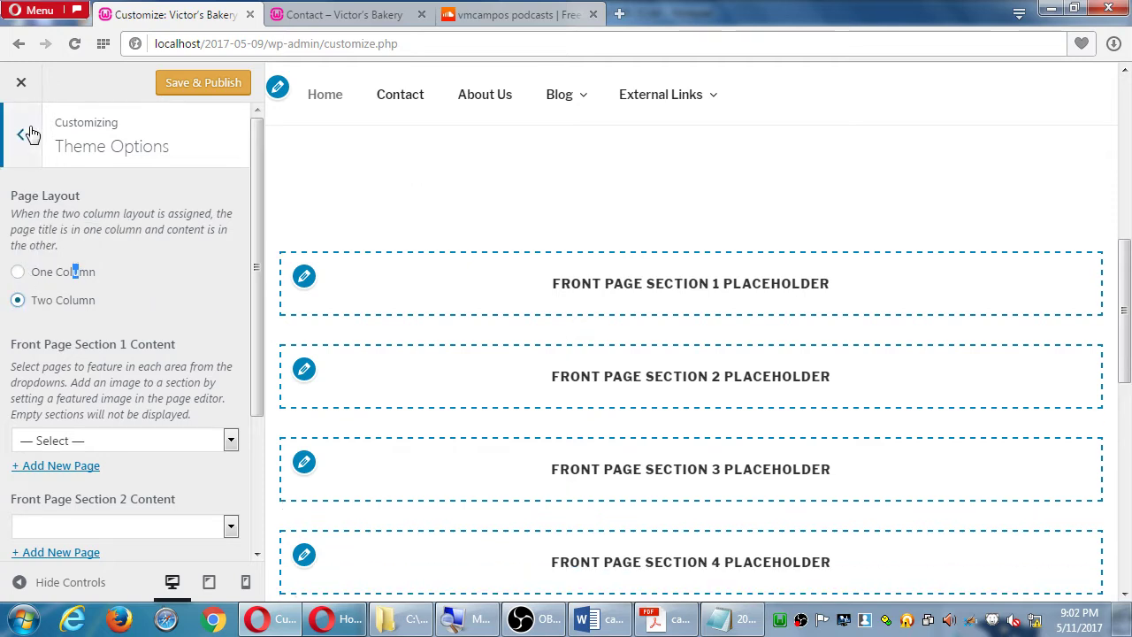
pyautogui.click(23, 83)
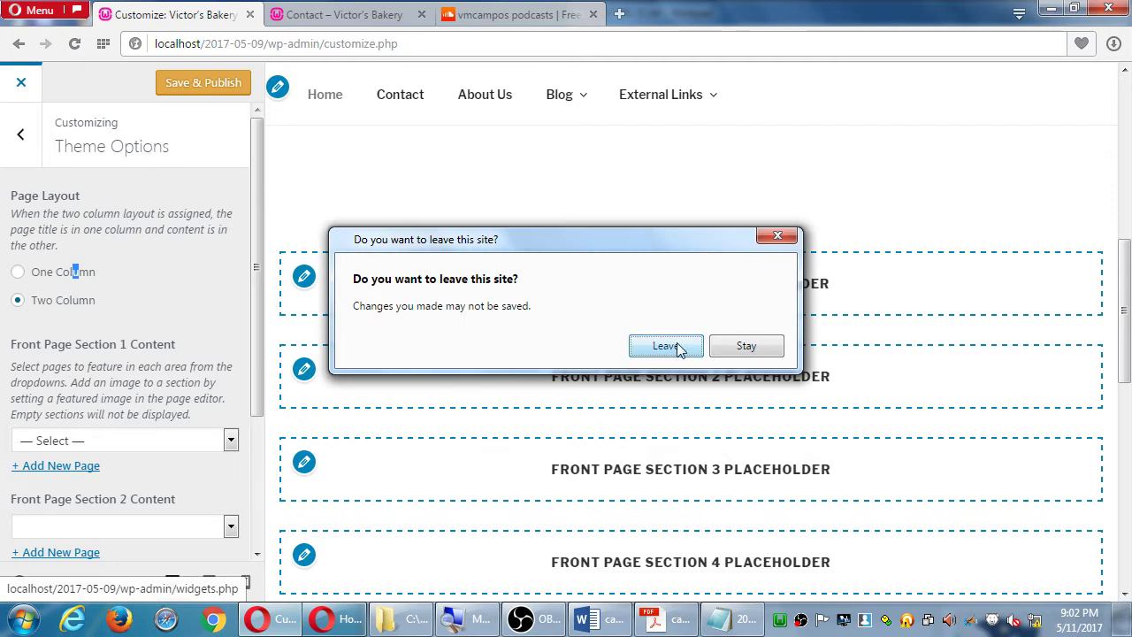
# Step: Confirm leaving for the Widgets page, then reopen Appearance > Customize
pyautogui.moveTo(551, 252); pyautogui.dragTo(558, 226)
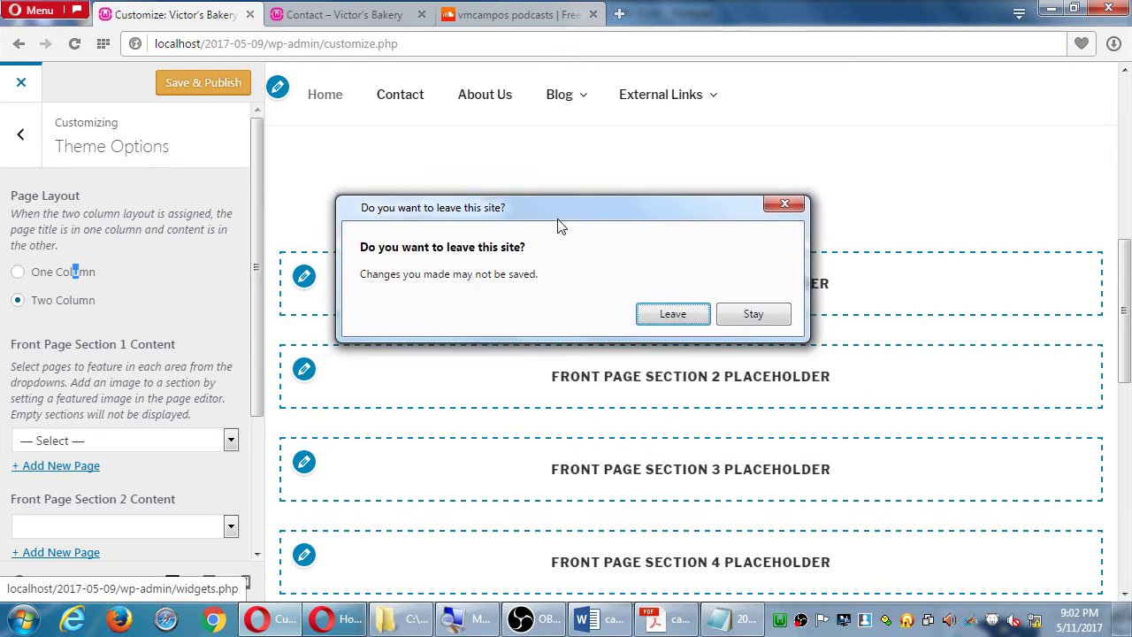
pyautogui.click(670, 314)
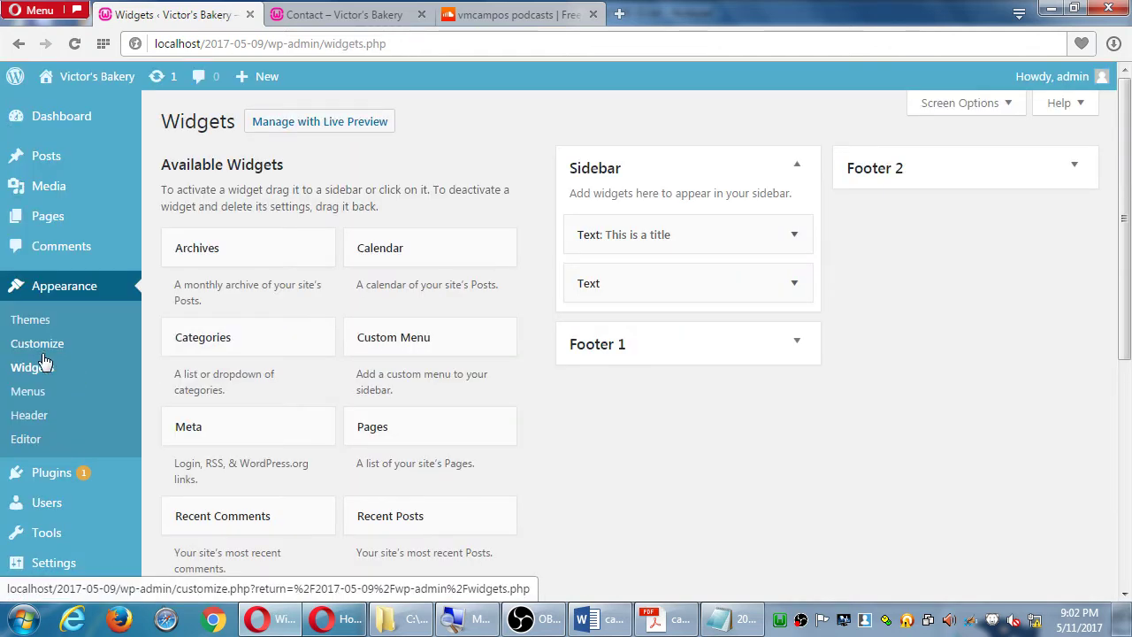
pyautogui.click(44, 344)
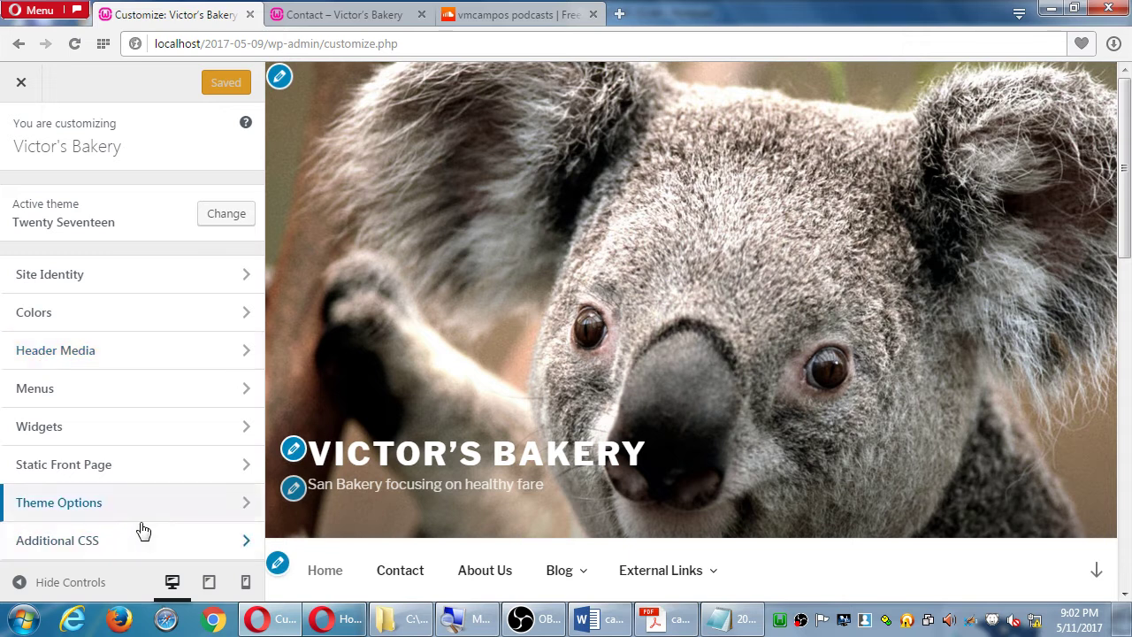
# Step: Check the Additional CSS editor, preview the site at phone width, then close the Customizer
pyautogui.click(101, 541)
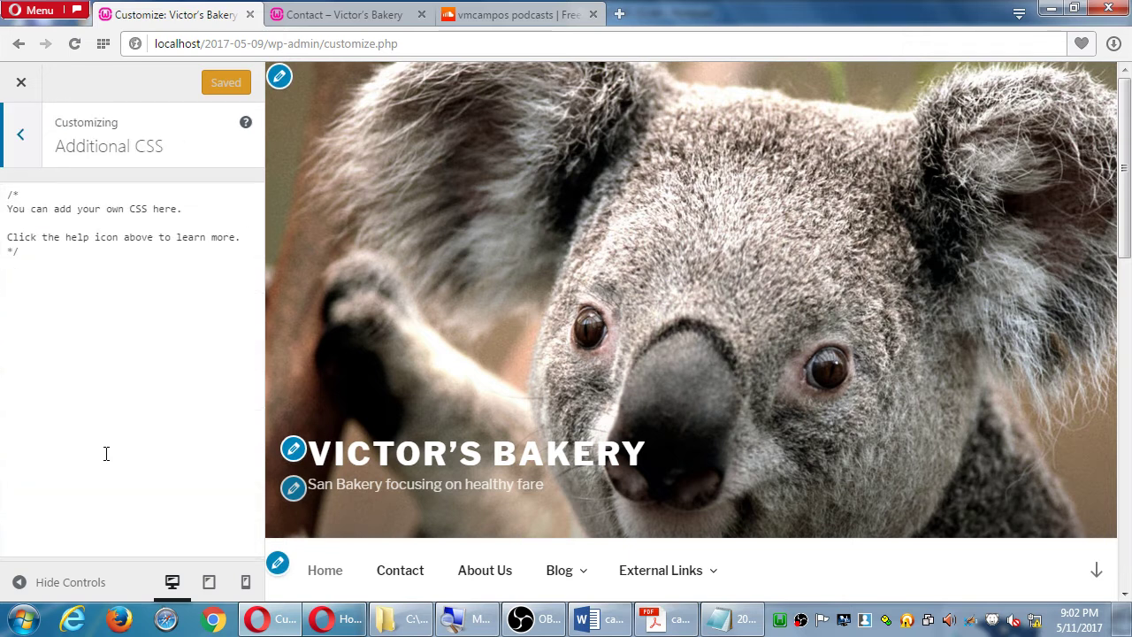
pyautogui.click(109, 327)
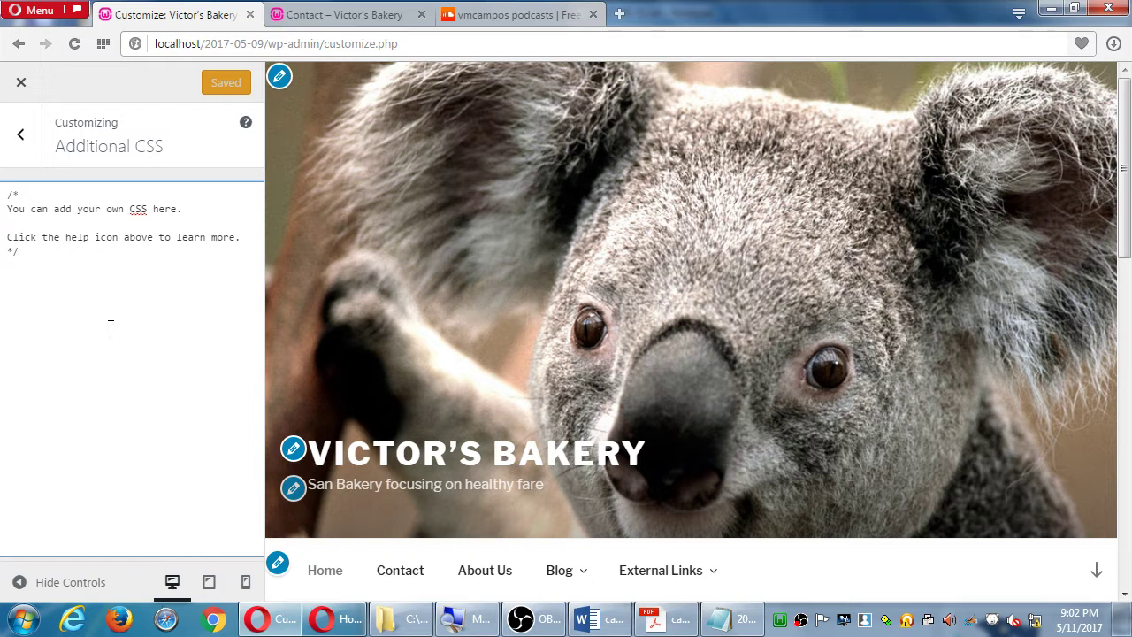
pyautogui.click(39, 141)
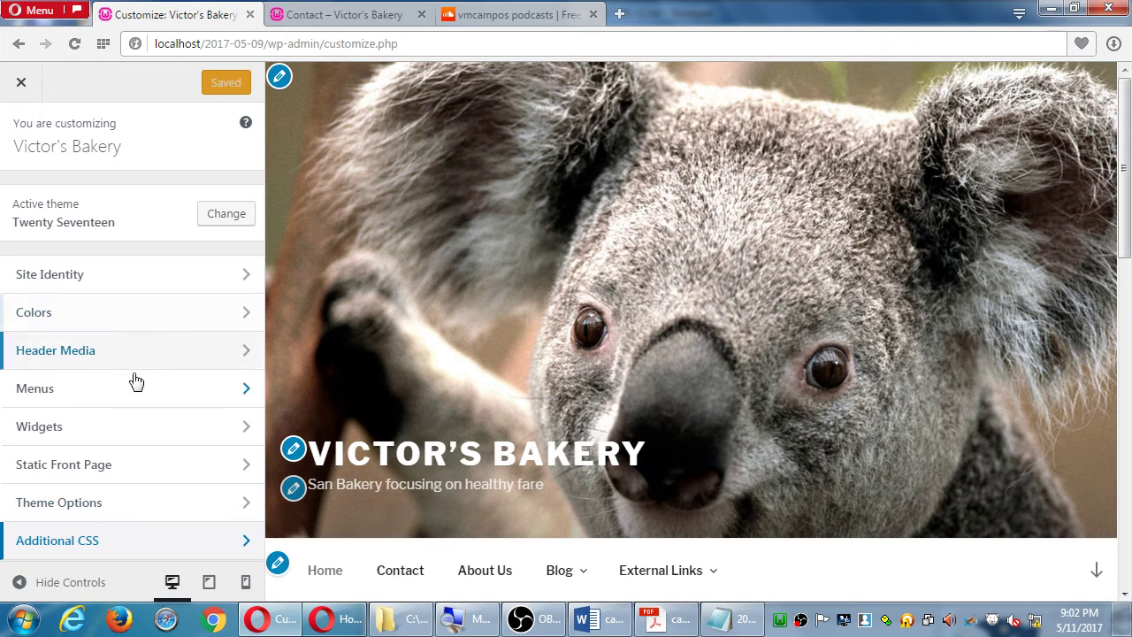
pyautogui.click(240, 585)
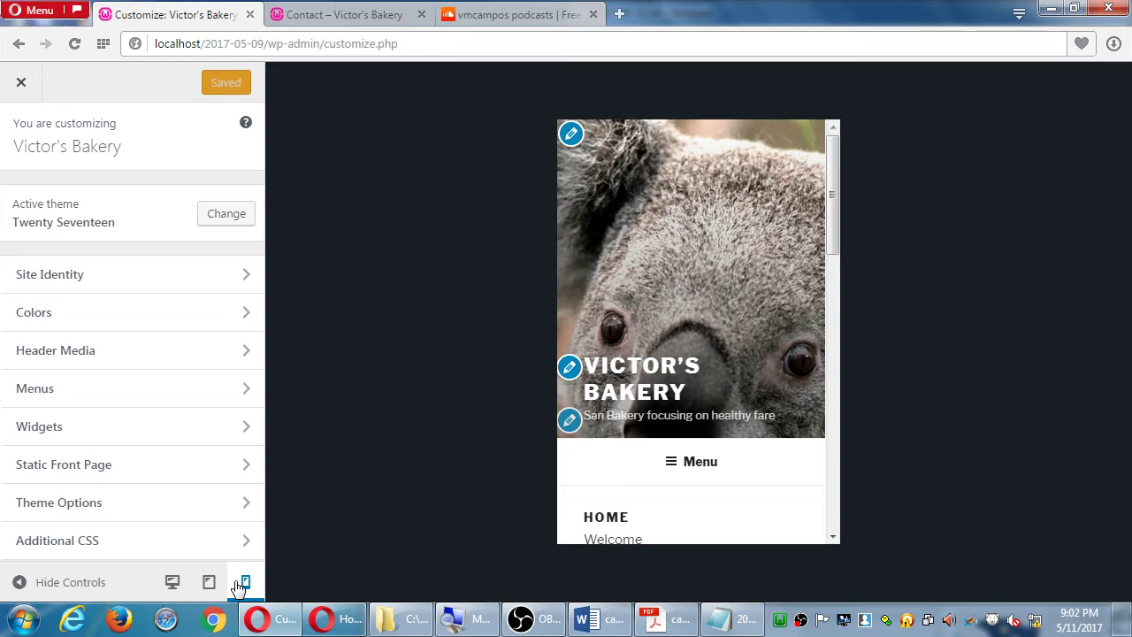
pyautogui.click(20, 81)
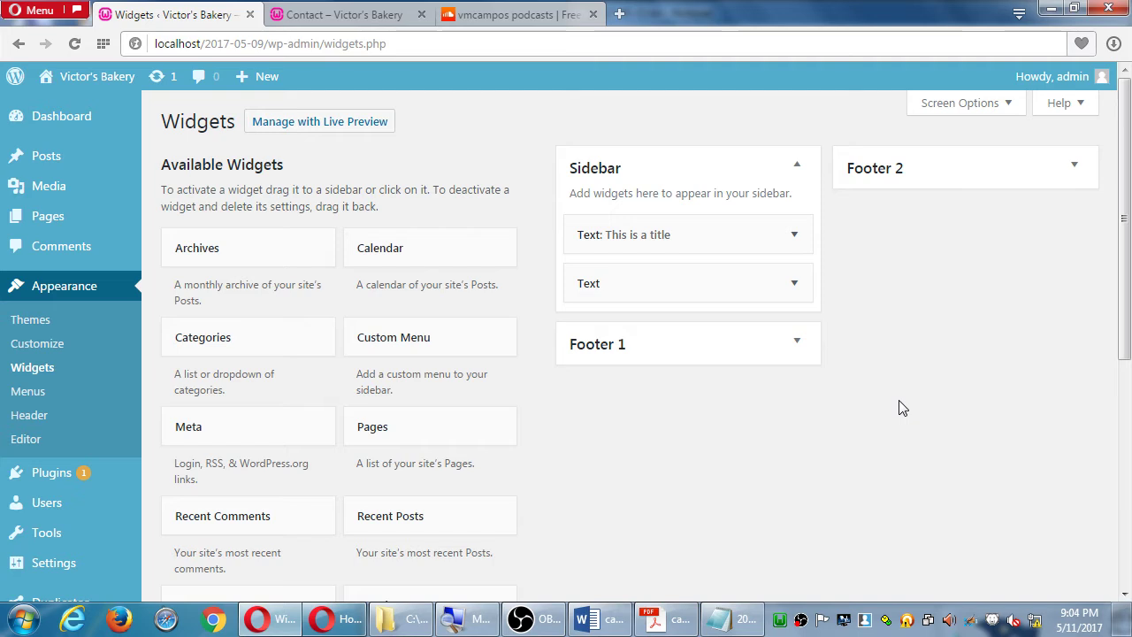
pyautogui.click(594, 619)
pyautogui.scroll(15, 634, 407)
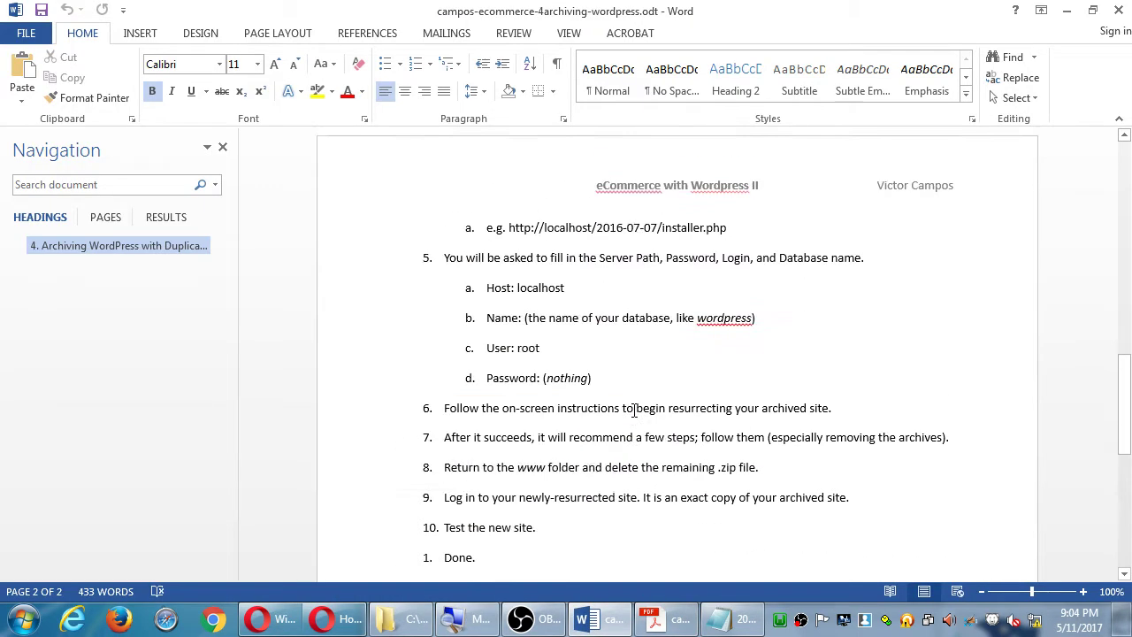
pyautogui.scroll(10, 634, 408)
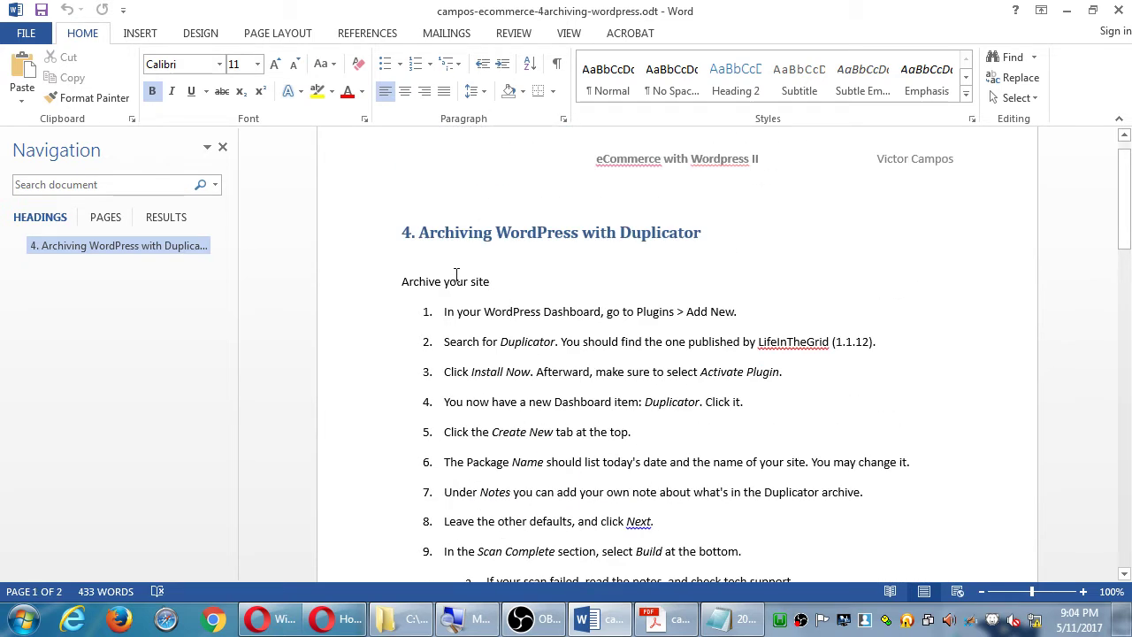
pyautogui.click(1066, 9)
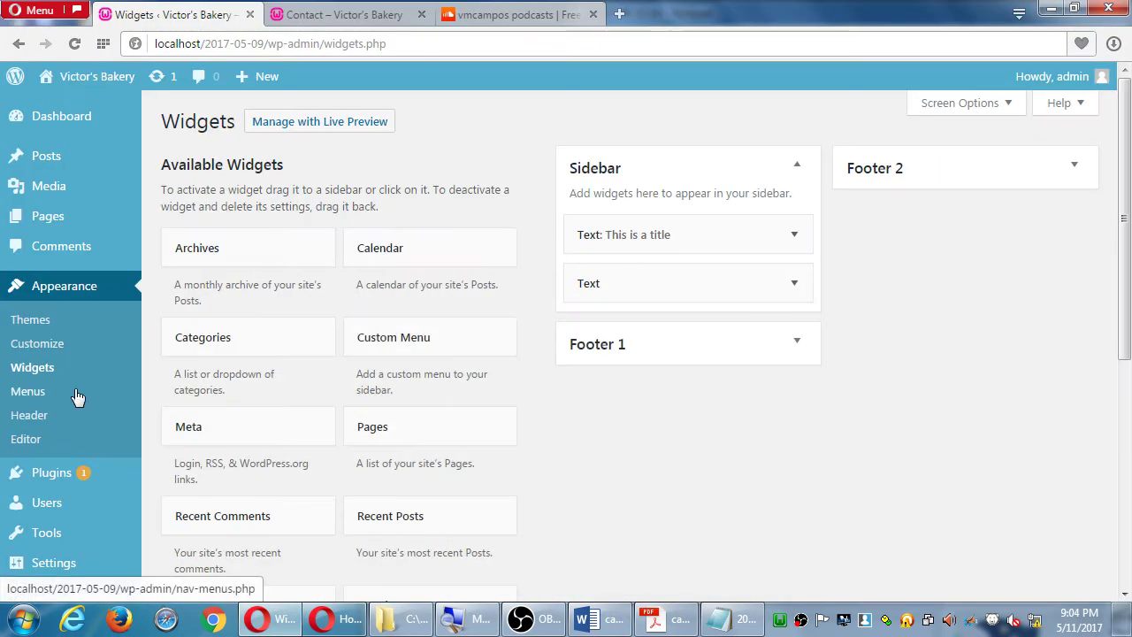
# Step: Open Duplicator's Packages list and create a new package named 20170512_victorsbakery
pyautogui.scroll(-3, 78, 397)
pyautogui.scroll(-3, 78, 397)
pyautogui.moveTo(102, 560)
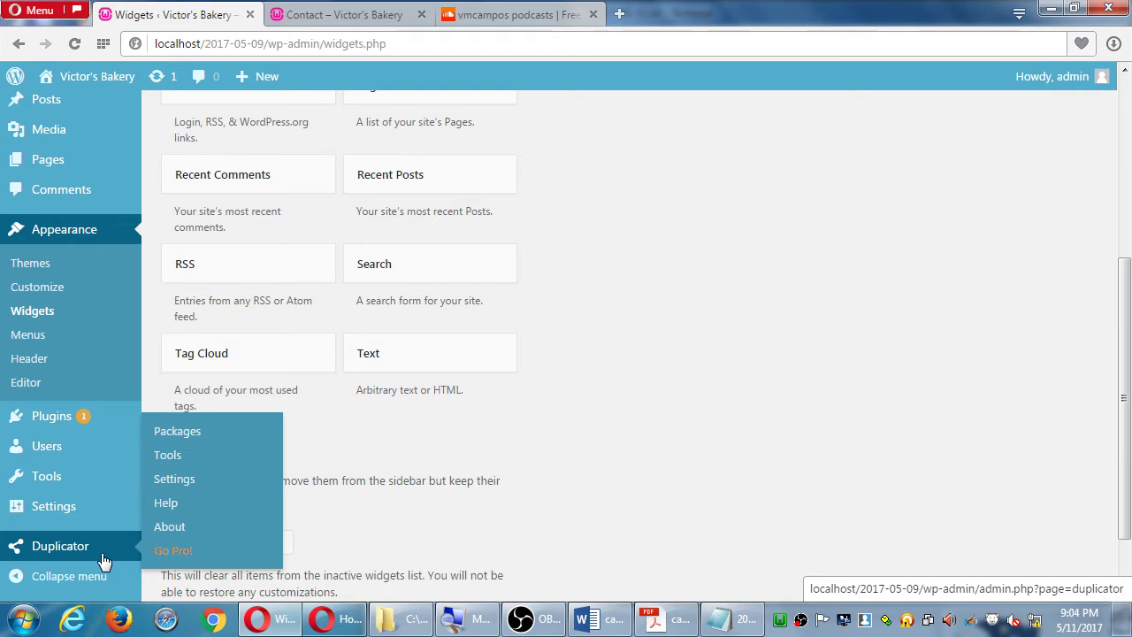
pyautogui.scroll(2, 102, 561)
pyautogui.scroll(-4, 115, 560)
pyautogui.click(89, 552)
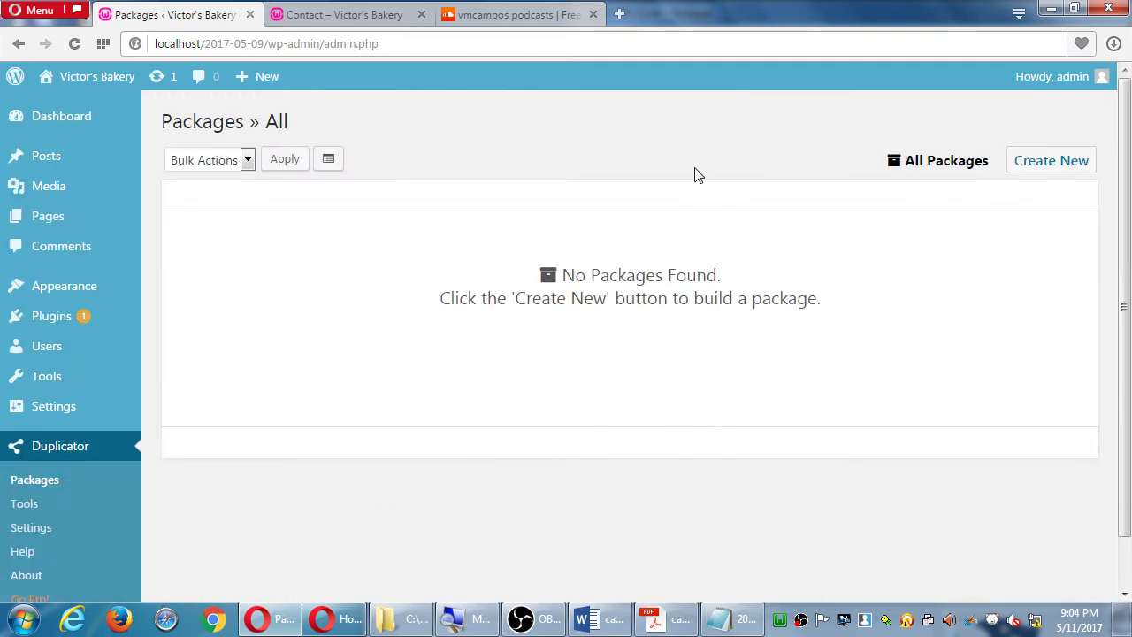
pyautogui.click(1032, 165)
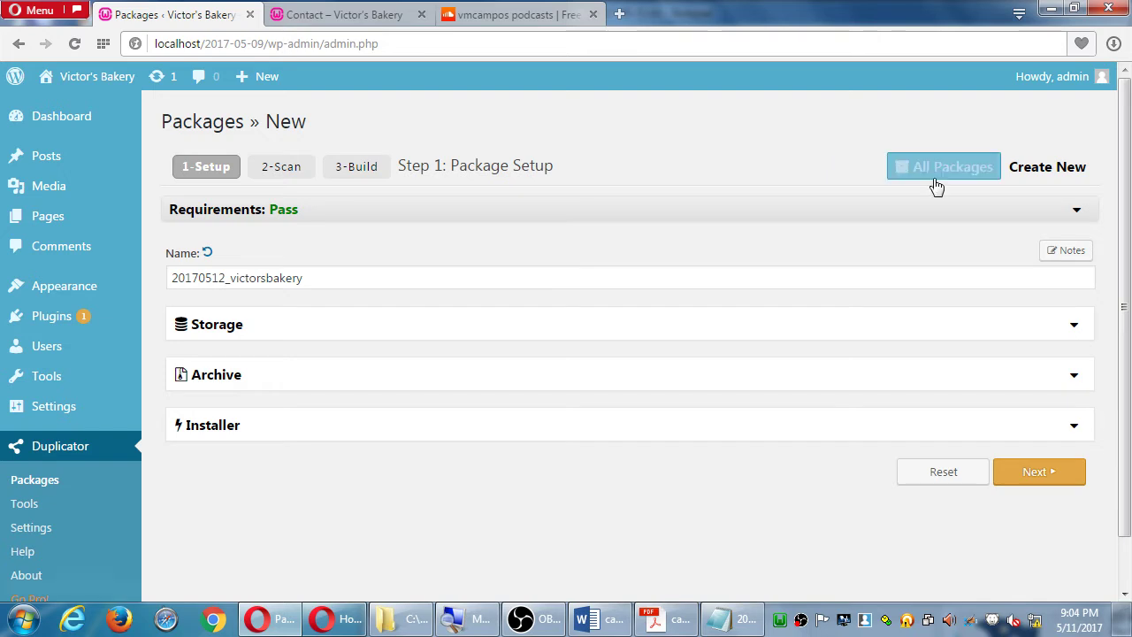
# Step: Write package notes 'Added images and video to the site. Changed Sidebar Widgets. Pending: Add more Plugins.'
pyautogui.click(1053, 259)
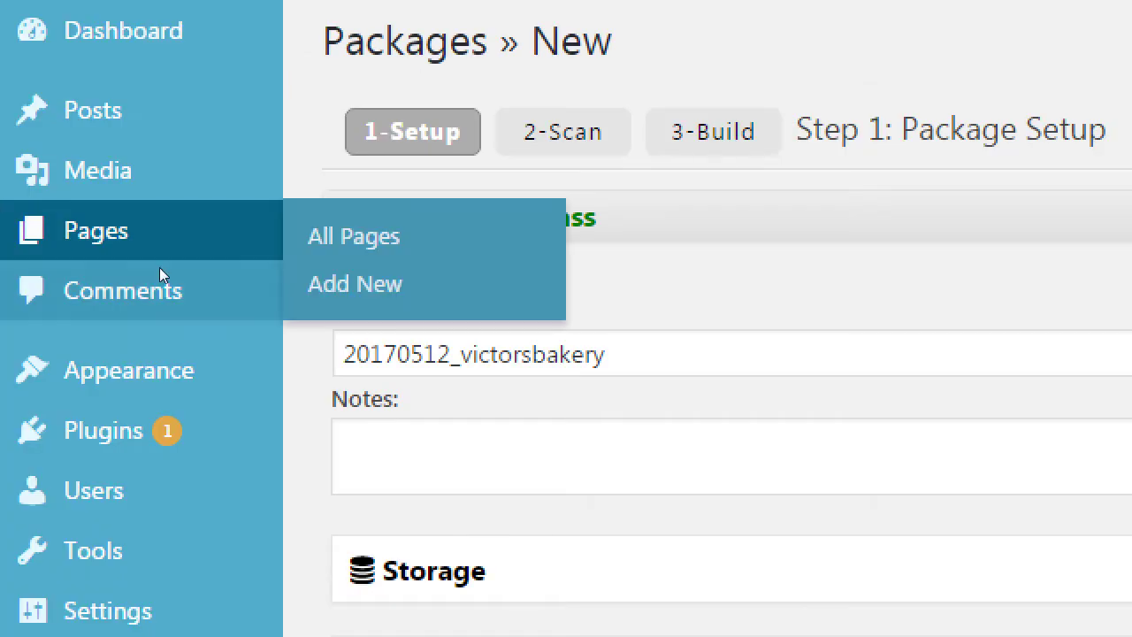
pyautogui.click(336, 398)
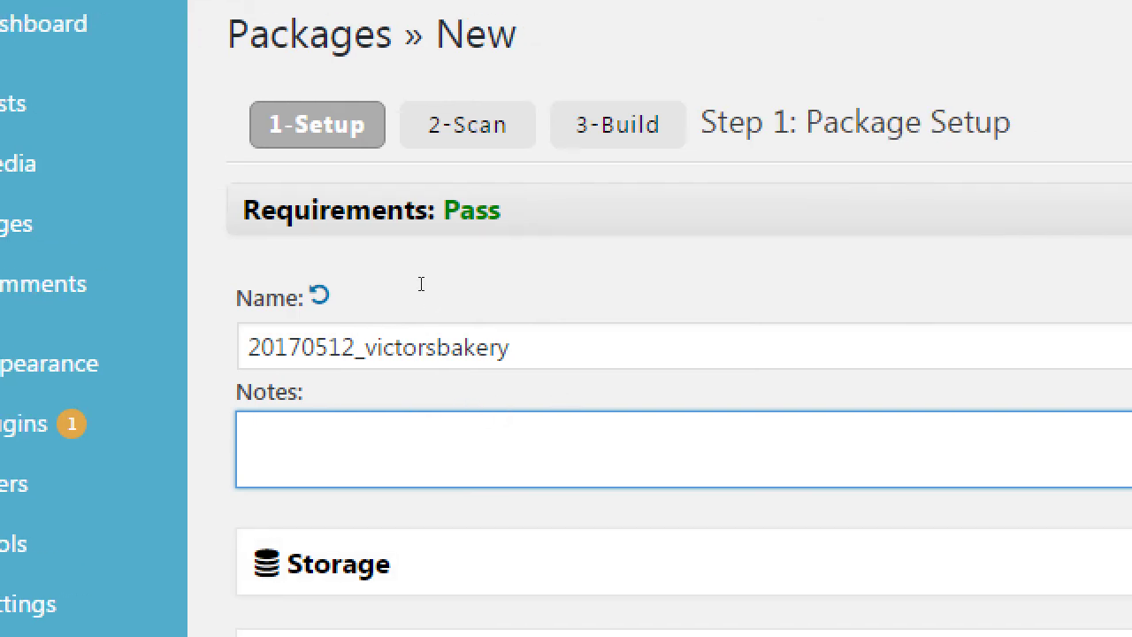
pyautogui.write('Added im')
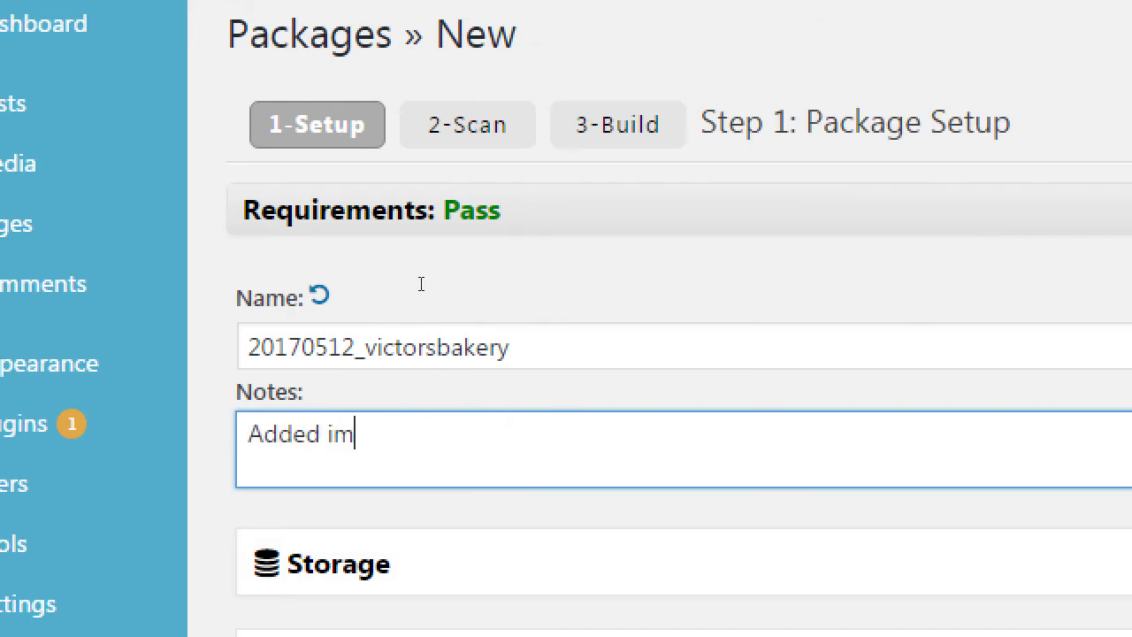
pyautogui.write('ages and vid')
pyautogui.press('BackSpace')
pyautogui.write('ideo to the site.')
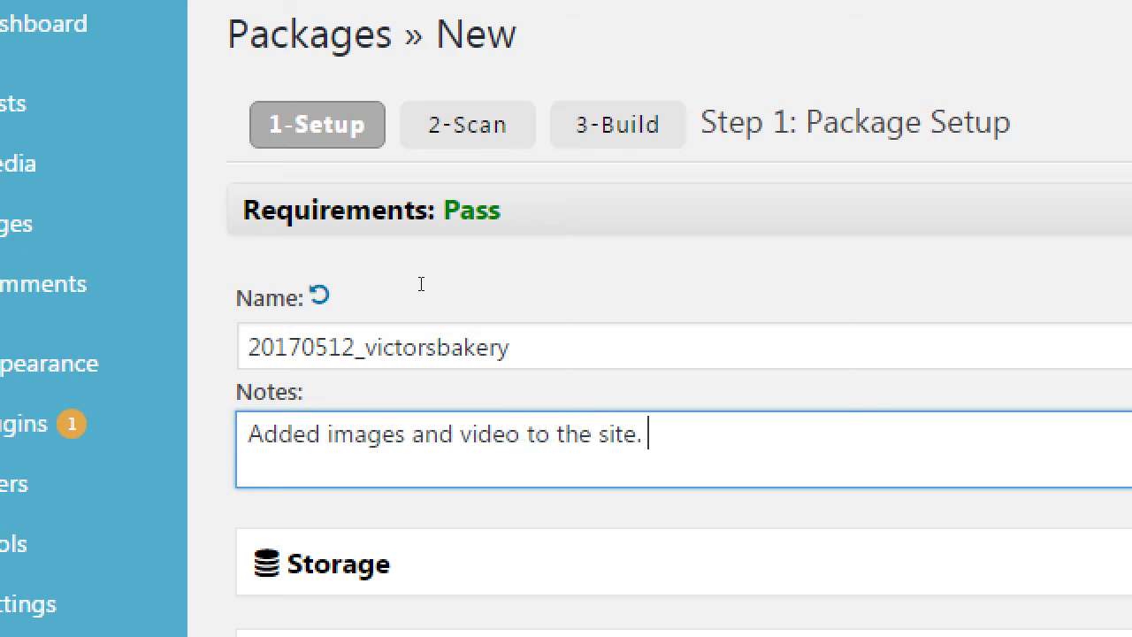
pyautogui.write(' Changed')
pyautogui.write(' S')
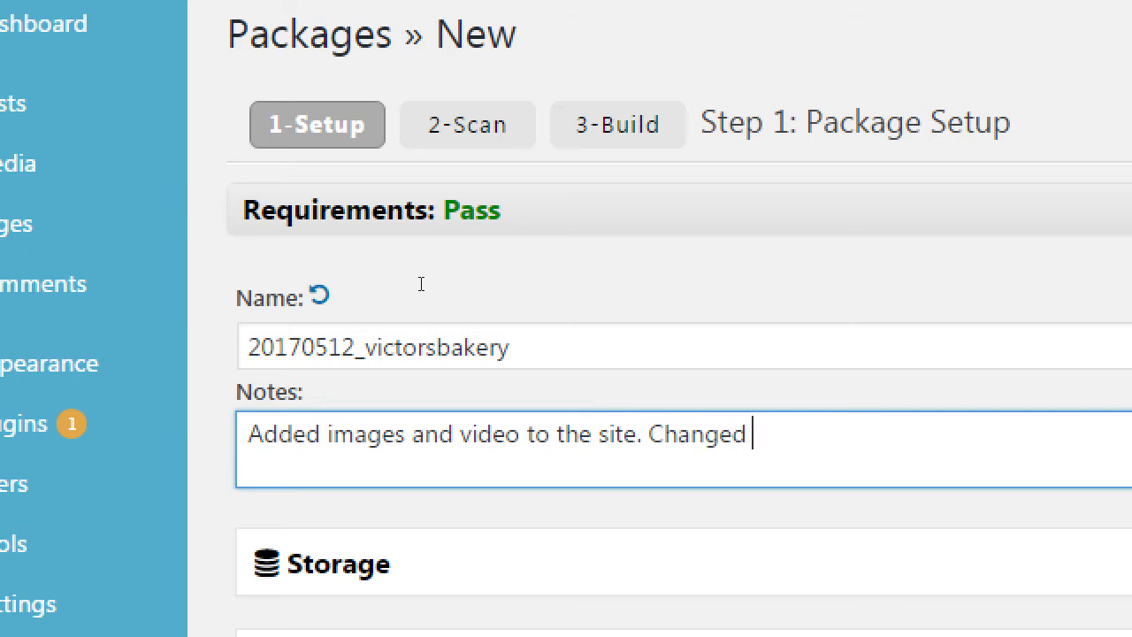
pyautogui.write('idebar W')
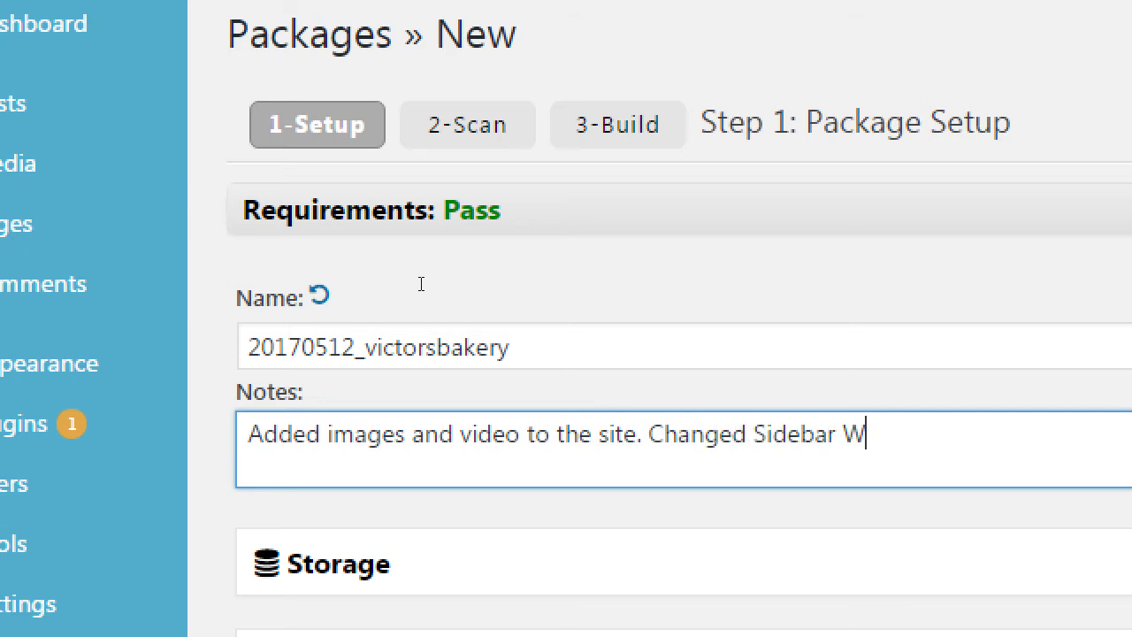
pyautogui.write('idgets.')
pyautogui.press('Return')
pyautogui.write('Pne')
pyautogui.press('BackSpace')
pyautogui.press('BackSpace')
pyautogui.write('ending:')
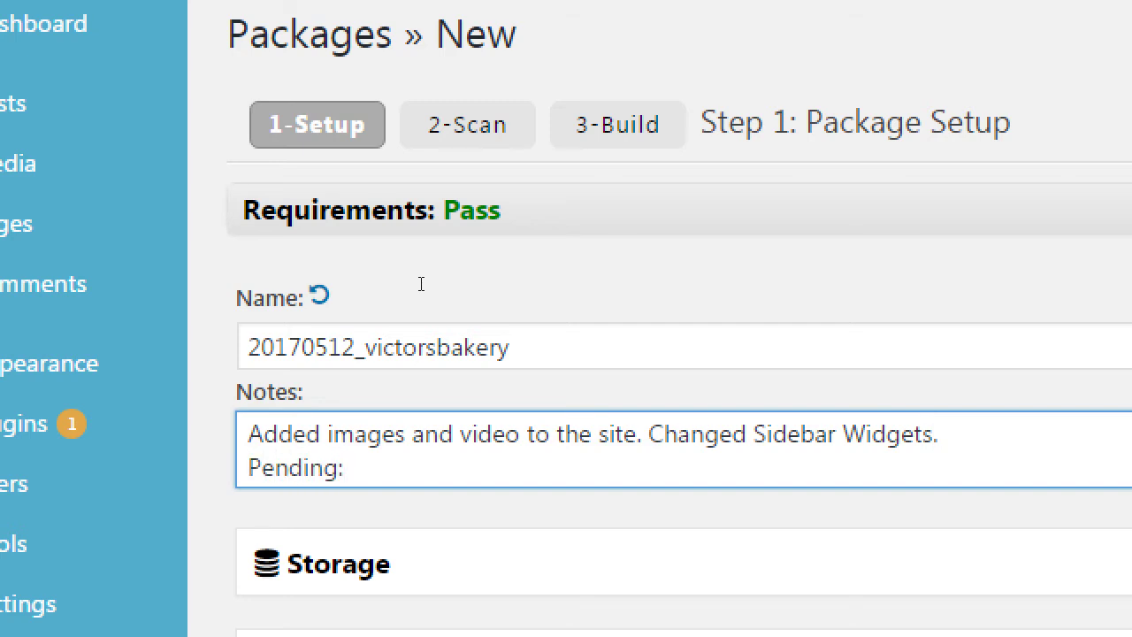
pyautogui.write(' Add more plu')
pyautogui.press('BackSpace')
pyautogui.press('BackSpace')
pyautogui.press('BackSpace')
pyautogui.write('Plugins.')
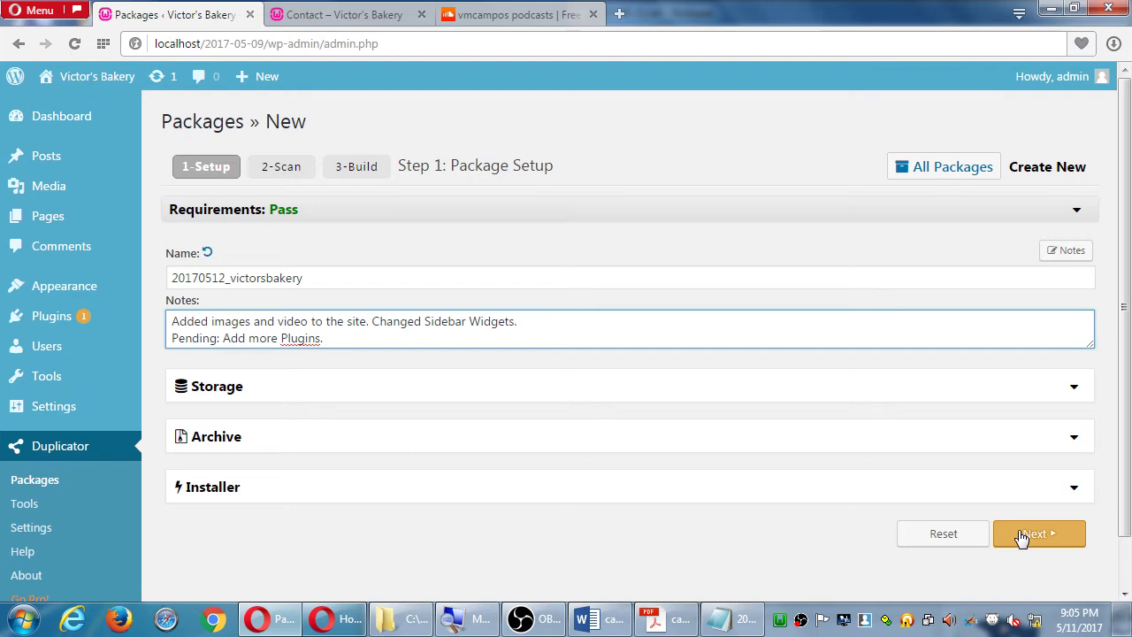
# Step: Run the site scan and review the all-Good results (28.48MB files, 2.14MB database)
pyautogui.click(1021, 536)
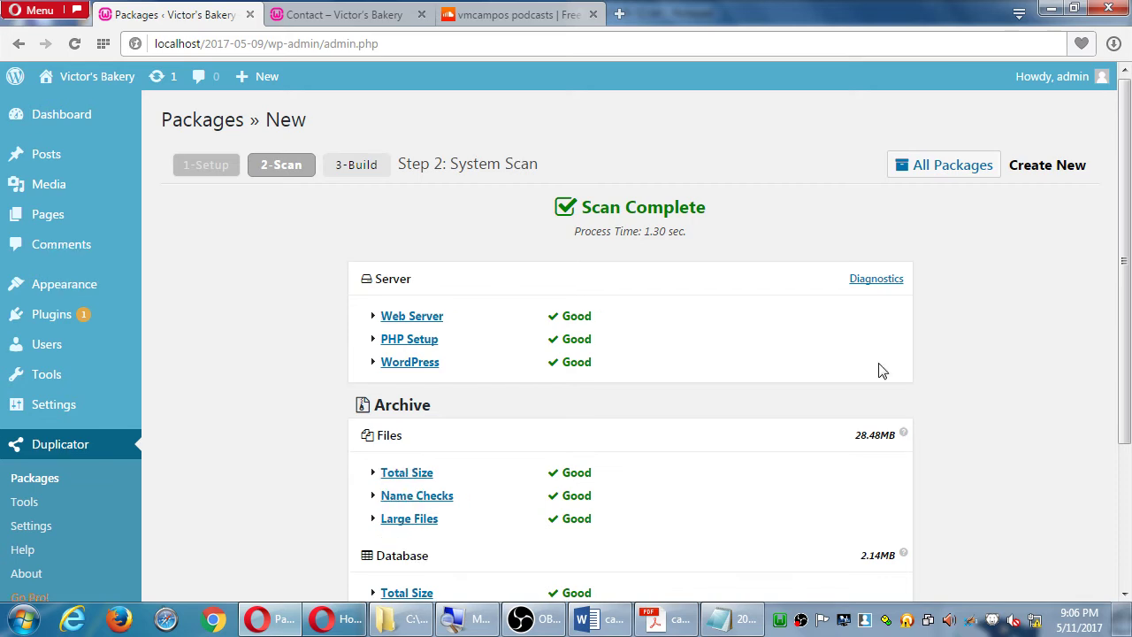
pyautogui.scroll(-3, 878, 454)
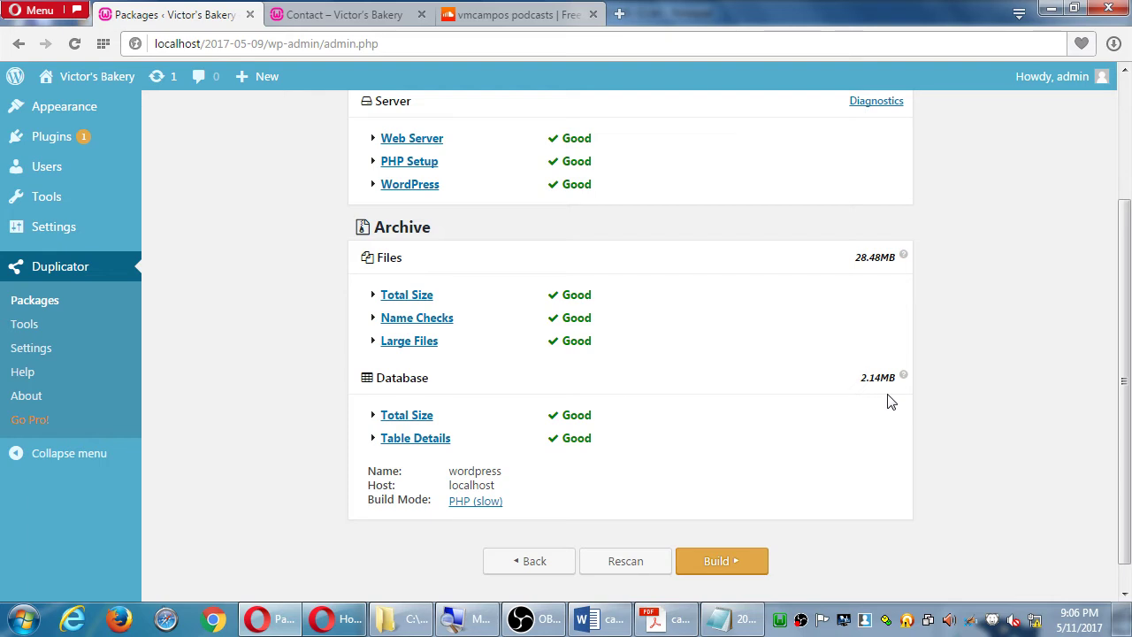
# Step: Build the package, which completes in 5.89 seconds with a 12.9MB archive
pyautogui.click(733, 564)
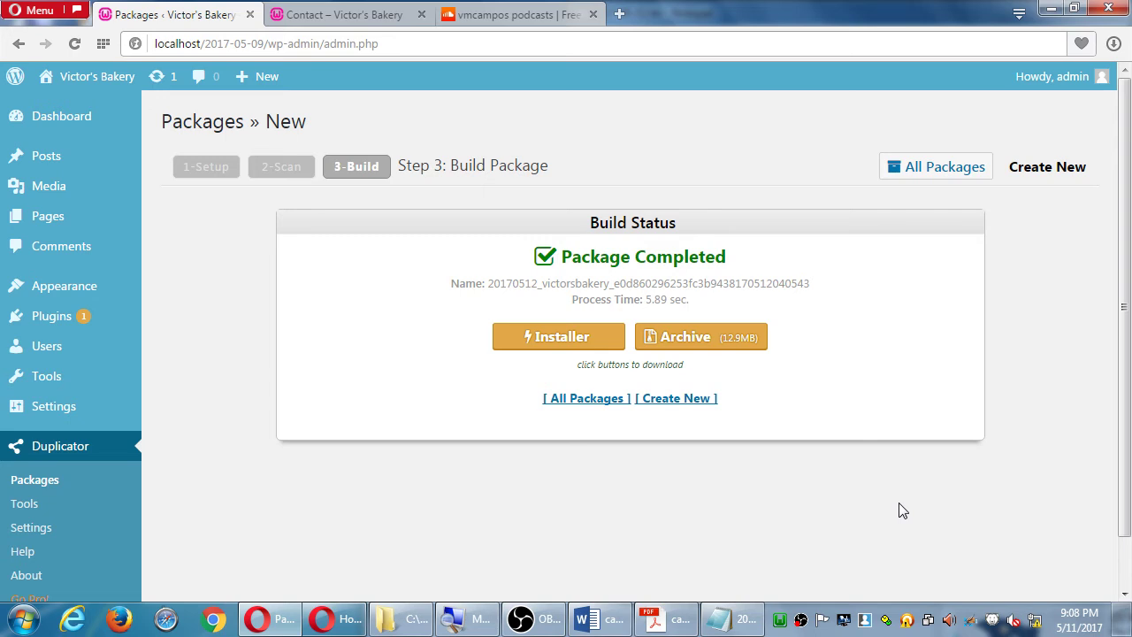
# Step: Download installer.php and the 13,341 KB zip archive, then show them in the Desktop folder
pyautogui.click(568, 338)
pyautogui.click(690, 339)
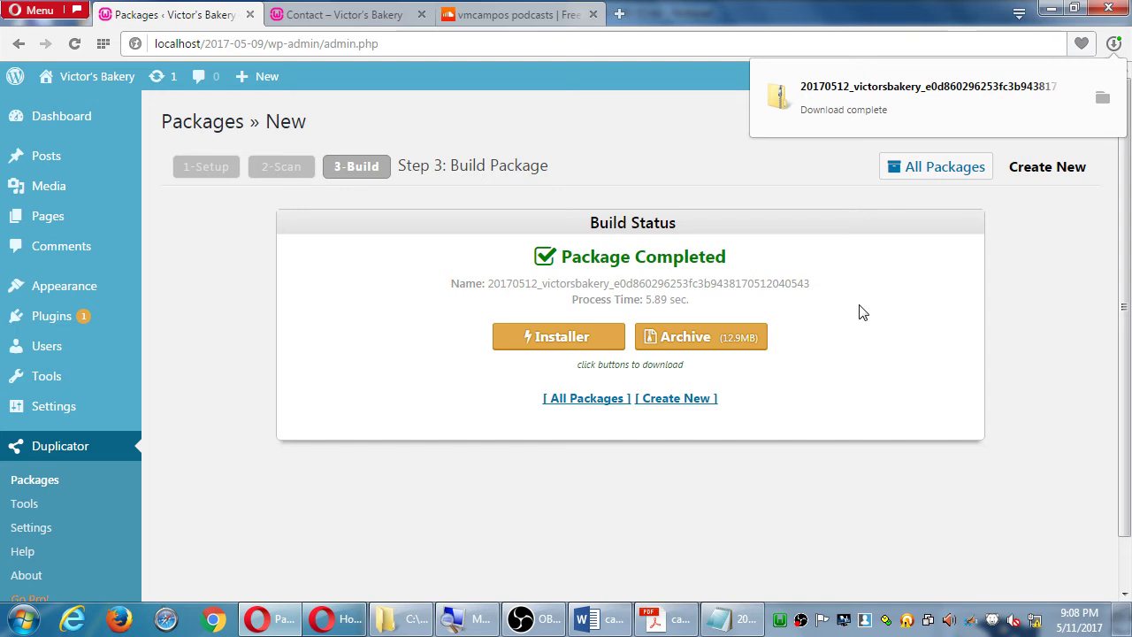
pyautogui.click(1105, 100)
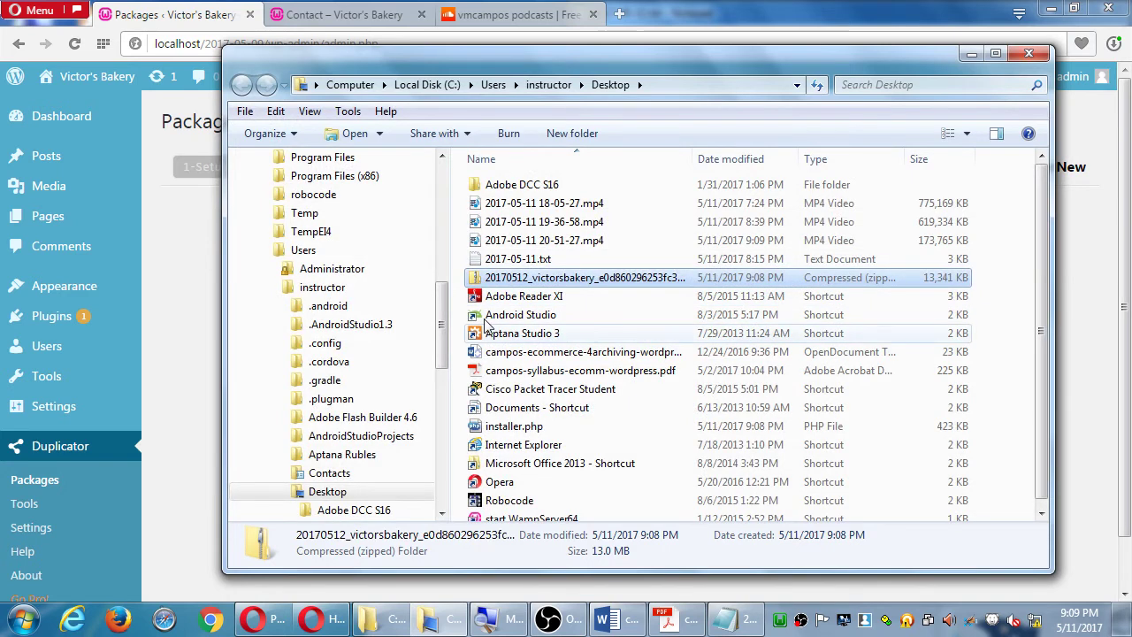
# Step: Open the Desktop in a file window and add a new folder beside the backup zip and installer.php
pyautogui.keyDown('ctrl'); pyautogui.click(484, 427); pyautogui.keyUp('ctrl')
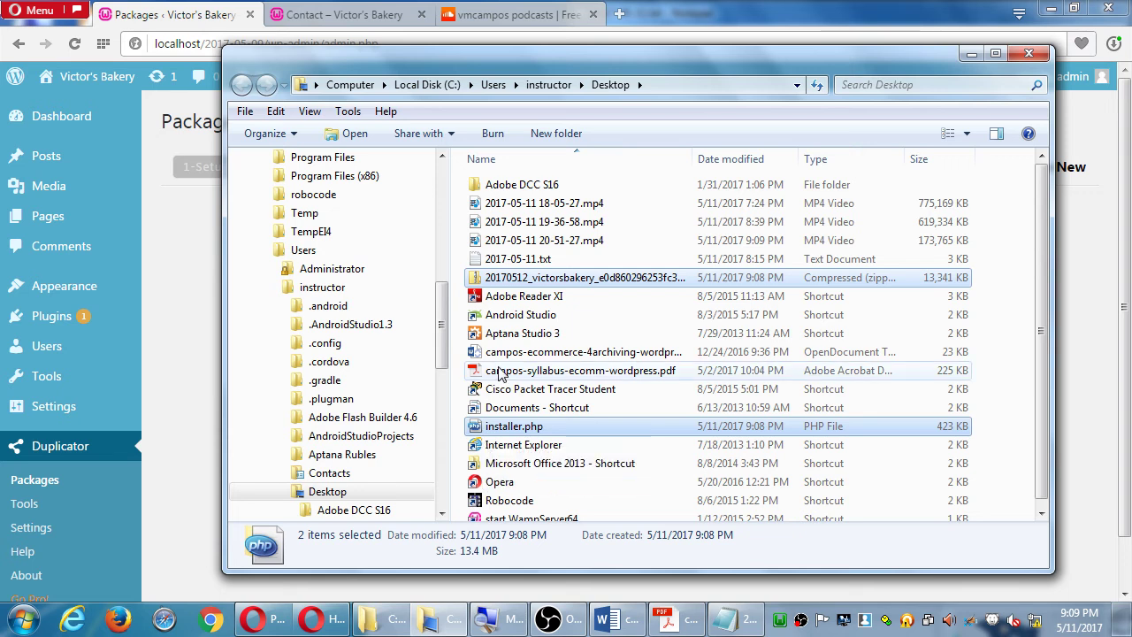
pyautogui.click(756, 8)
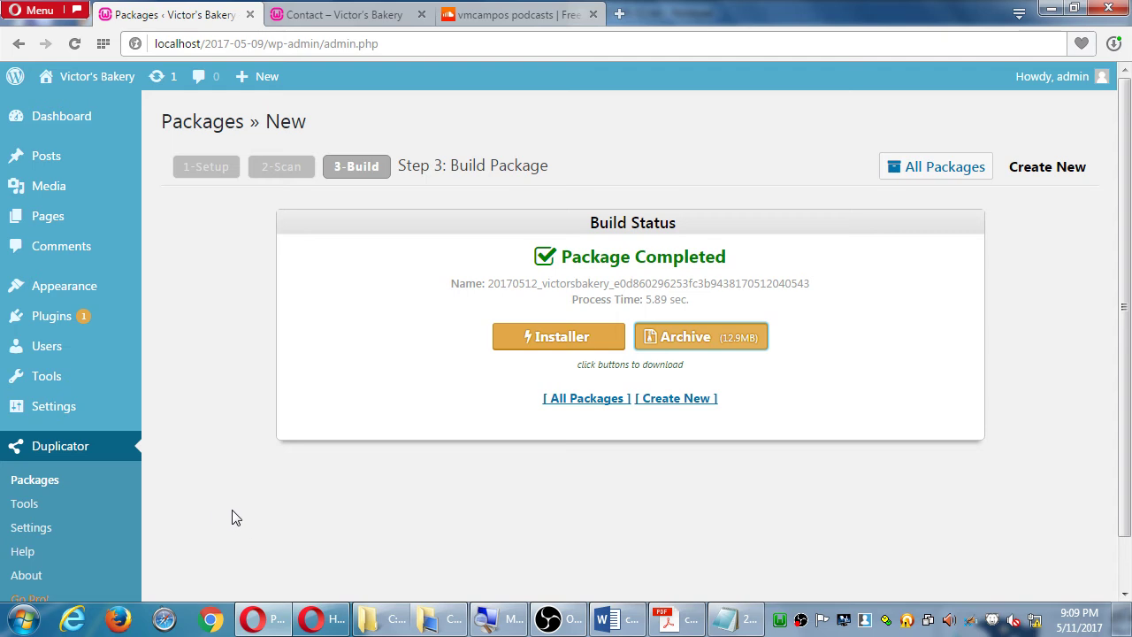
pyautogui.click(436, 618)
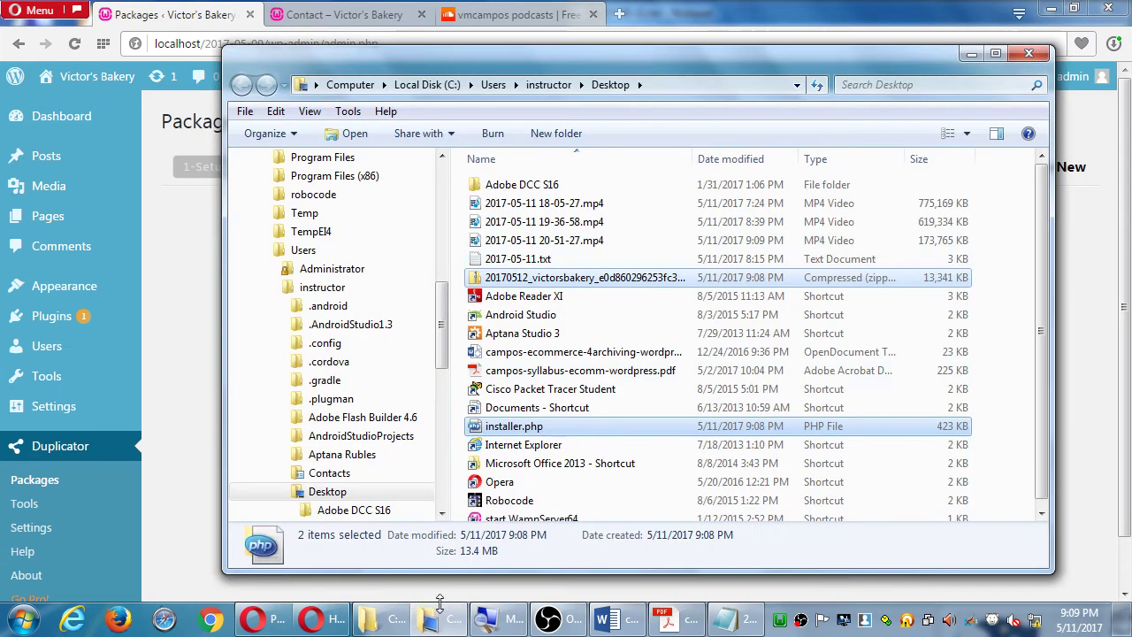
pyautogui.click(556, 133)
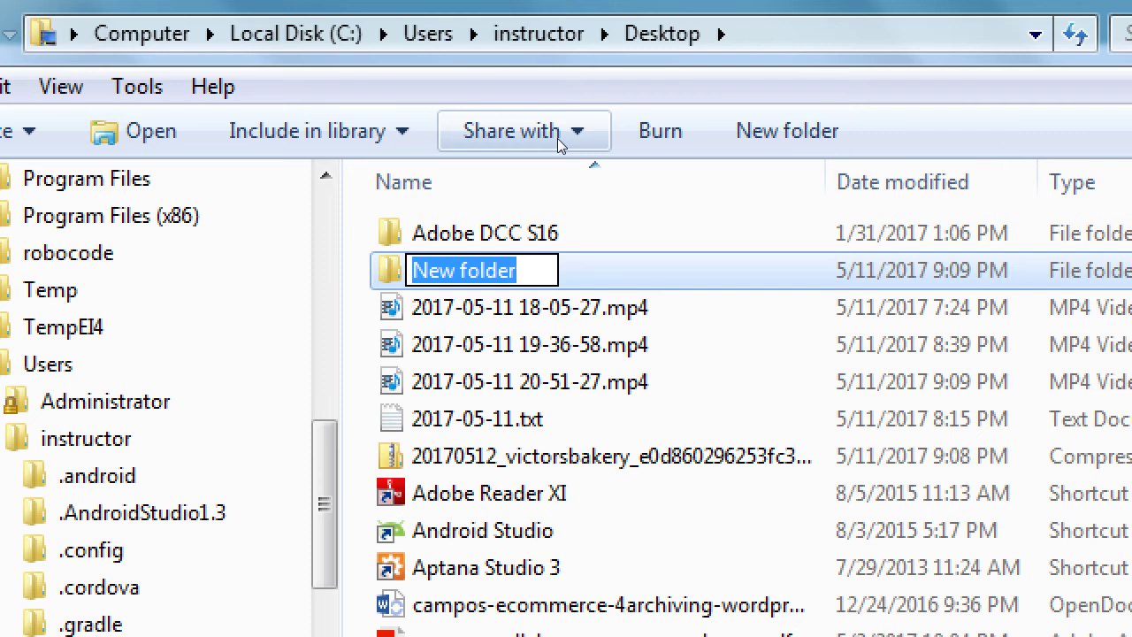
# Step: Name the new Desktop folder 2017-05-11
pyautogui.write('2017-05')
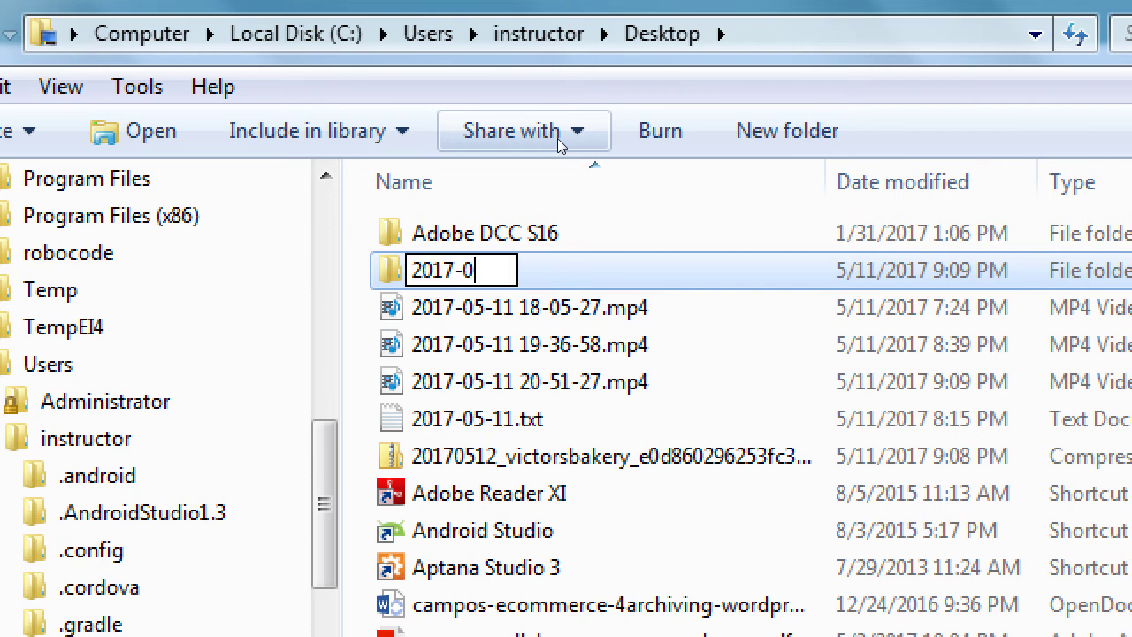
pyautogui.write('-12')
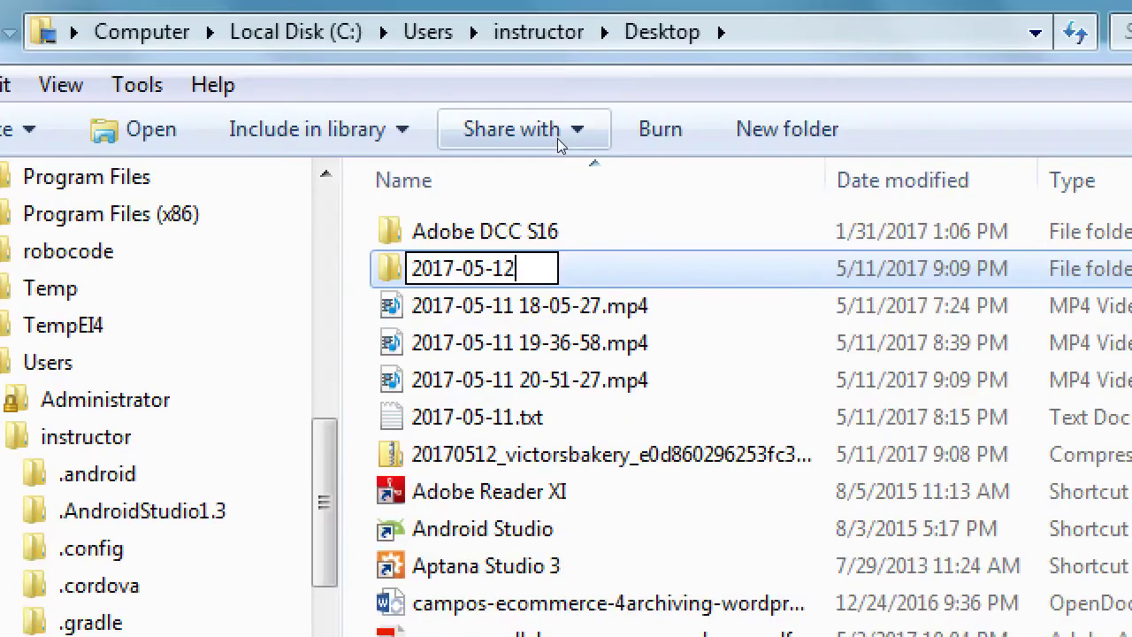
pyautogui.press('BackSpace')
pyautogui.write('1')
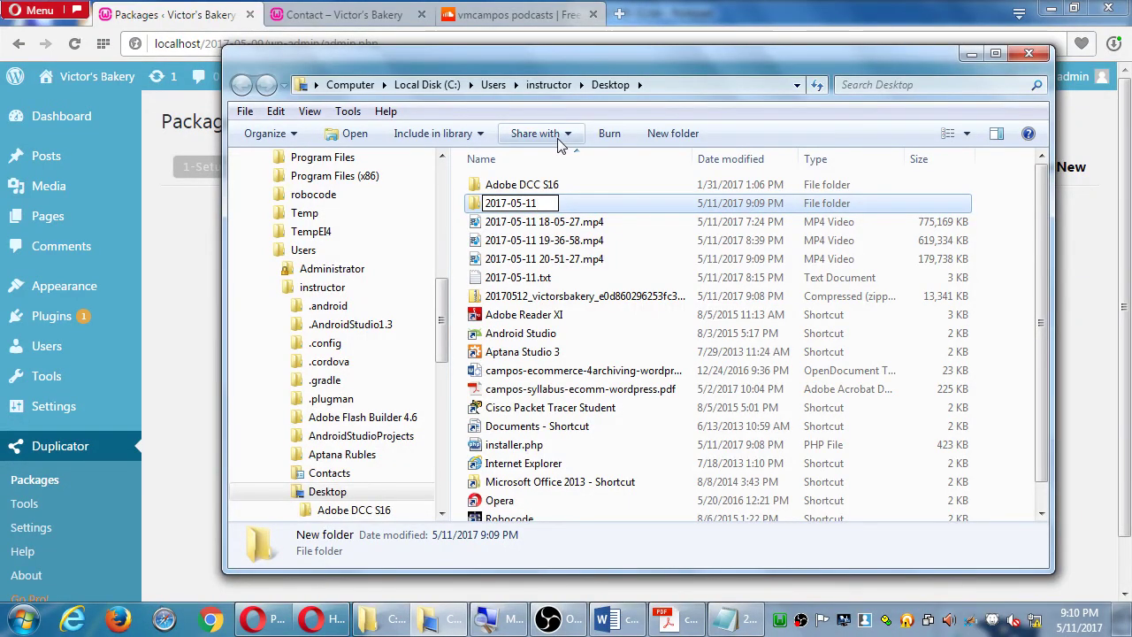
pyautogui.press('Return')
# Step: Move the victorsbakery backup zip and installer.php into the 2017-05-11 folder
pyautogui.click(544, 296)
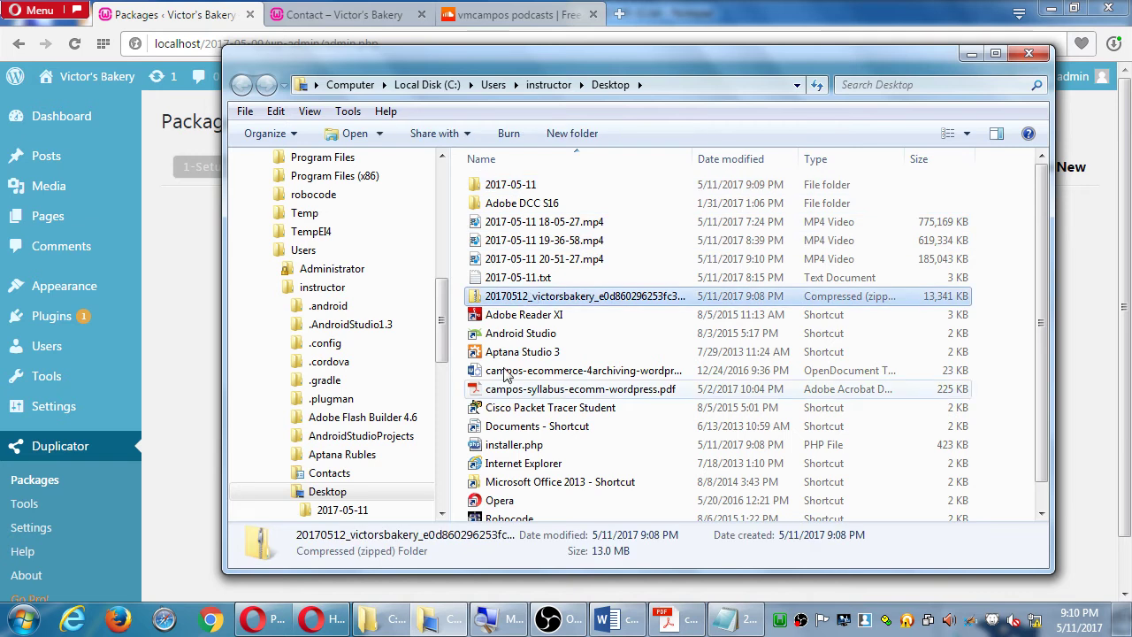
pyautogui.keyDown('ctrl'); pyautogui.click(513, 445); pyautogui.keyUp('ctrl')
pyautogui.moveTo(506, 305); pyautogui.dragTo(518, 189)
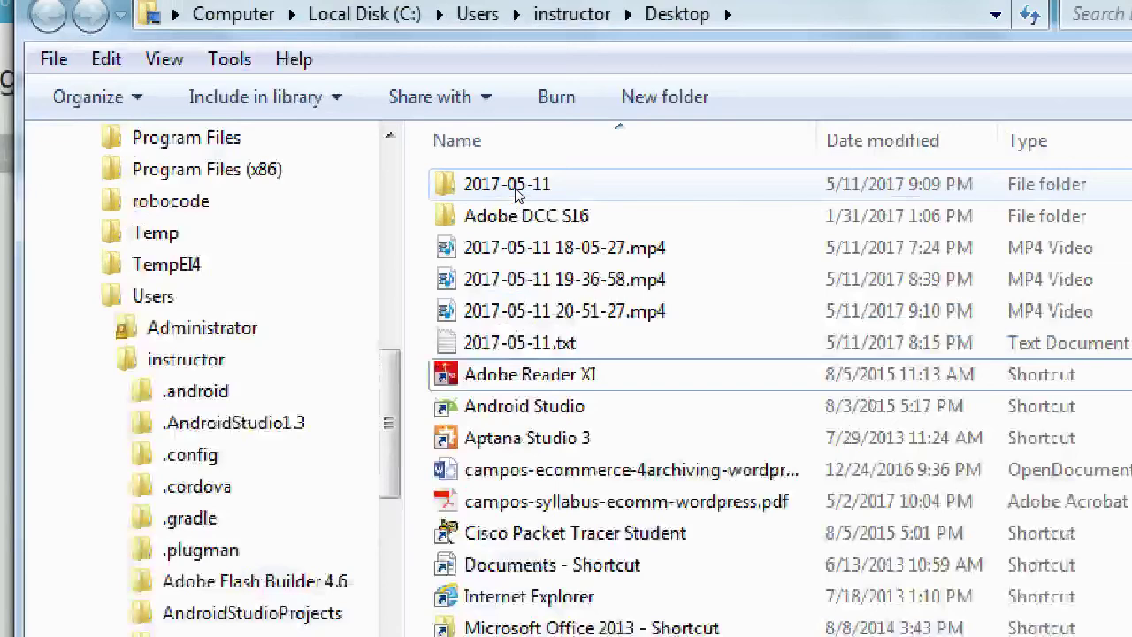
pyautogui.click(518, 188)
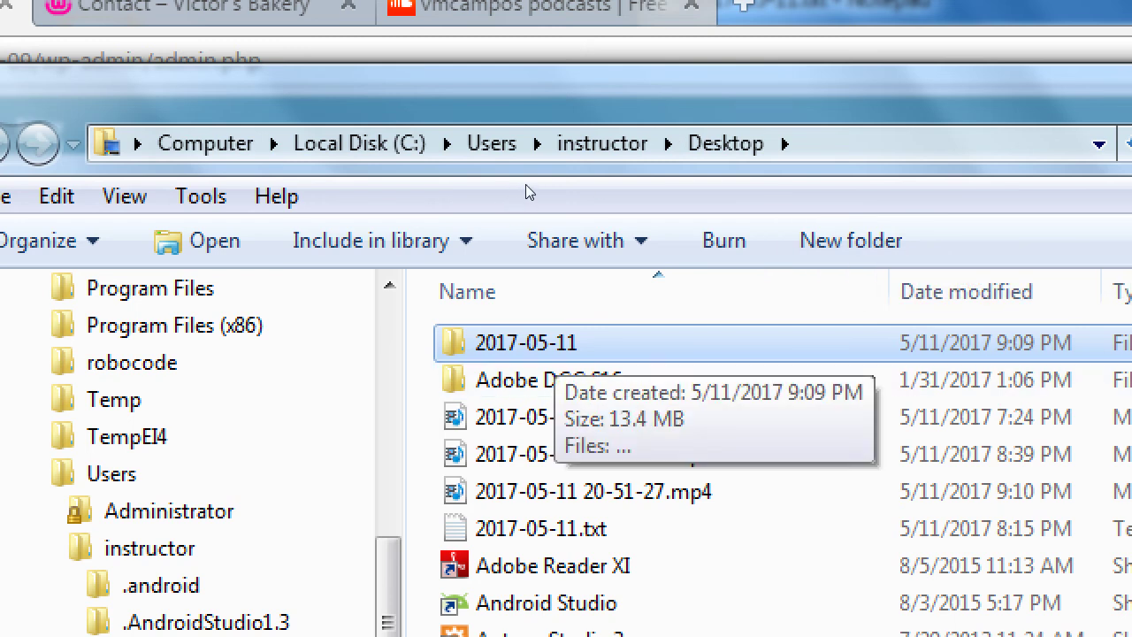
# Step: Check 2017-05-11 holds the zip and installer.php, return to the Desktop, and dock the window left
pyautogui.press('Return')
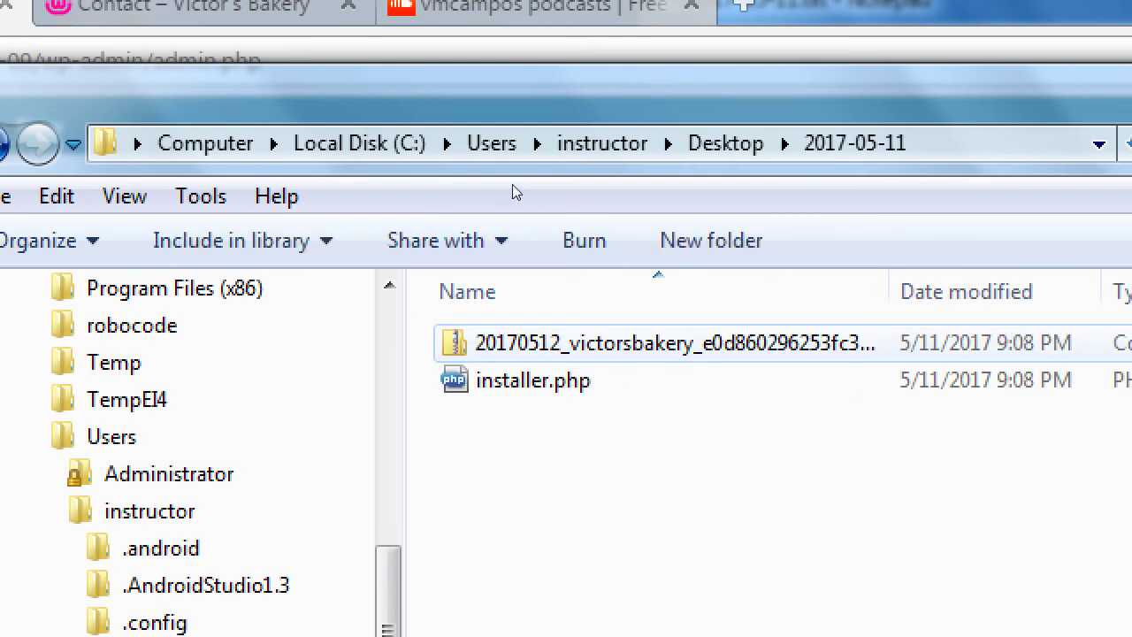
pyautogui.press('Down')
pyautogui.hotkey('ctrl', 'space')
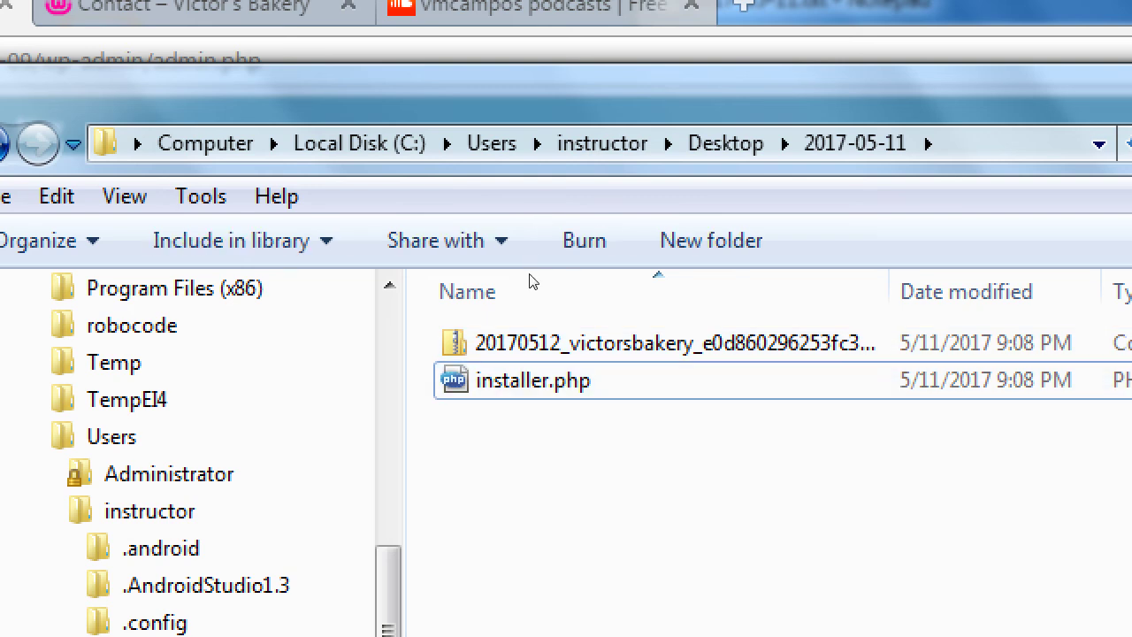
pyautogui.press('BackSpace')
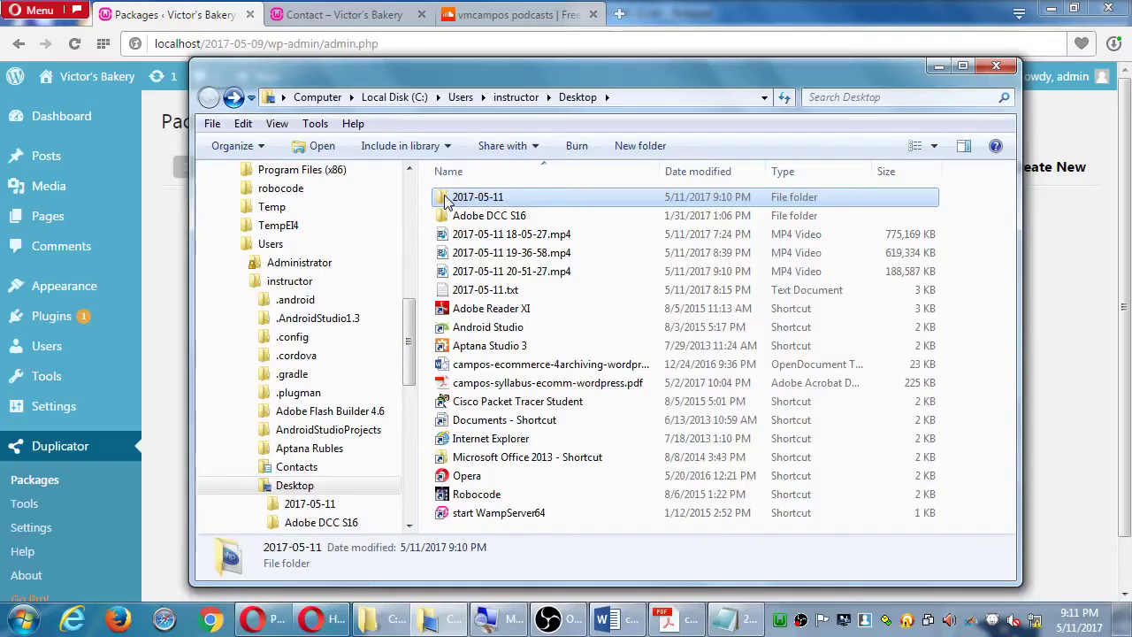
pyautogui.press('super+Left')
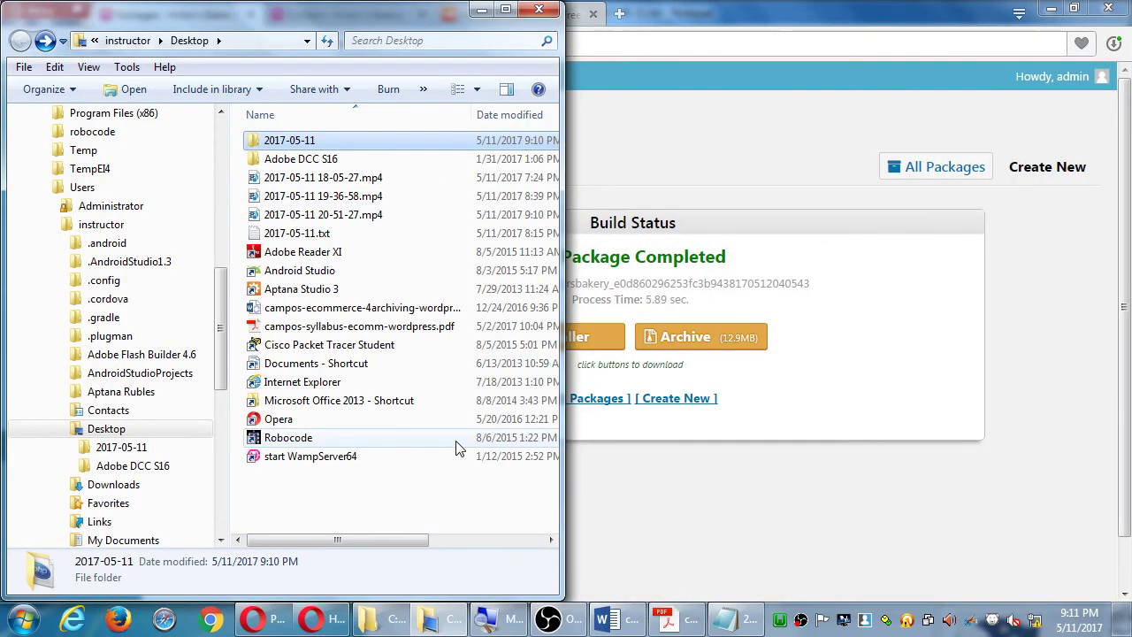
# Step: In a second window docked right, copy 2017-05-11 into Campos WordPress on the classroom data (Z:) drive
pyautogui.click(382, 619)
pyautogui.press('super+Right')
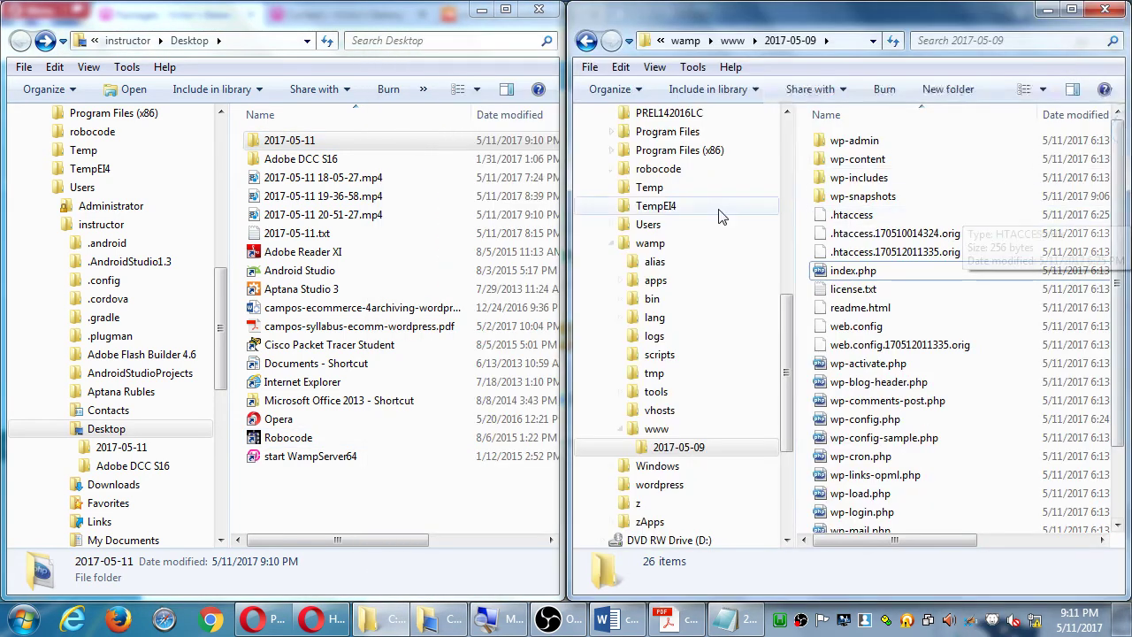
pyautogui.click(785, 245)
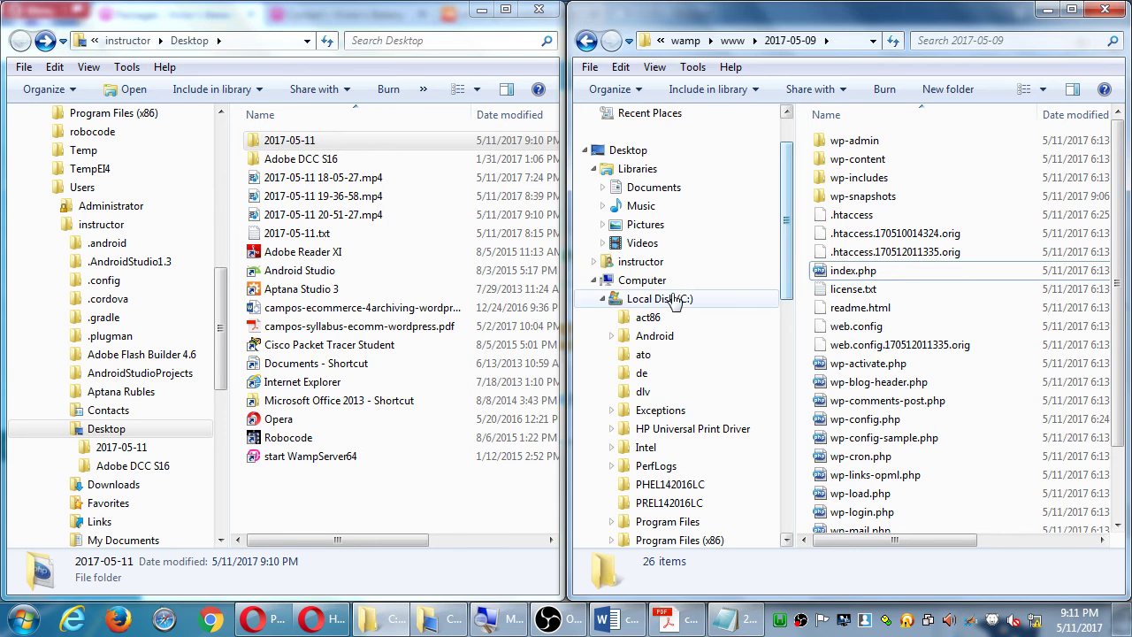
pyautogui.click(624, 287)
pyautogui.click(900, 449)
pyautogui.doubleClick(899, 449)
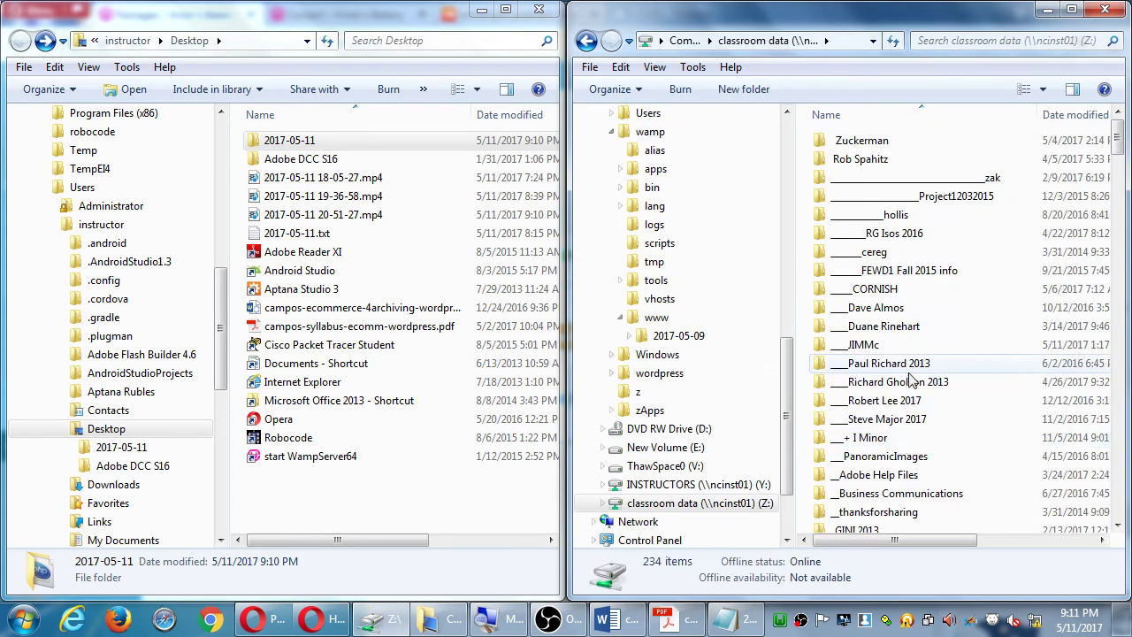
pyautogui.doubleClick(912, 178)
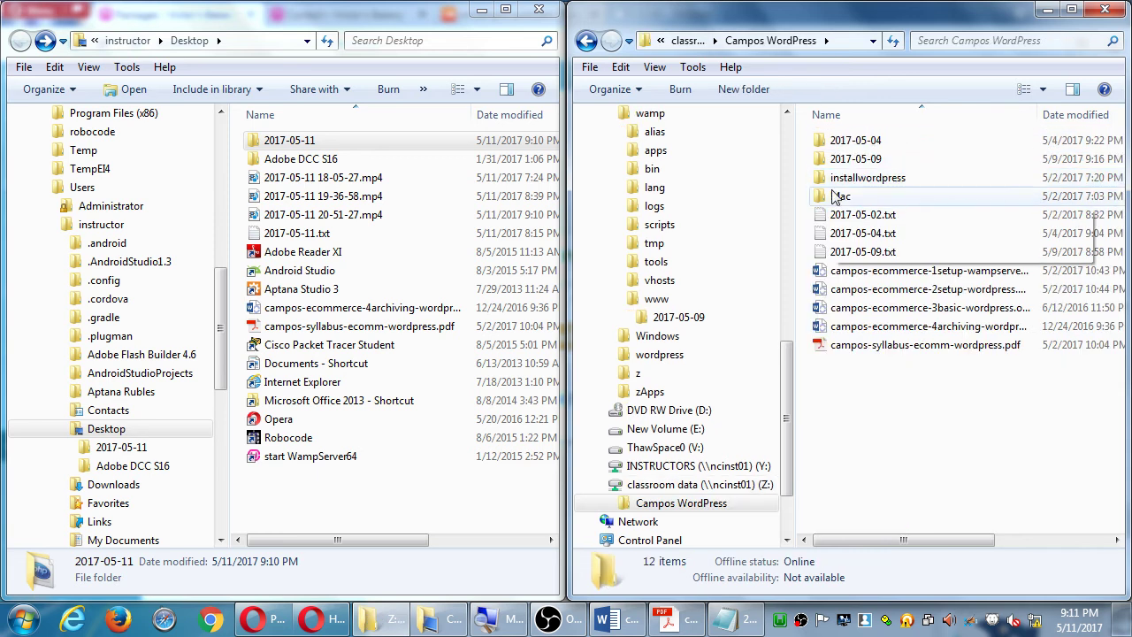
pyautogui.moveTo(324, 144); pyautogui.dragTo(917, 442)
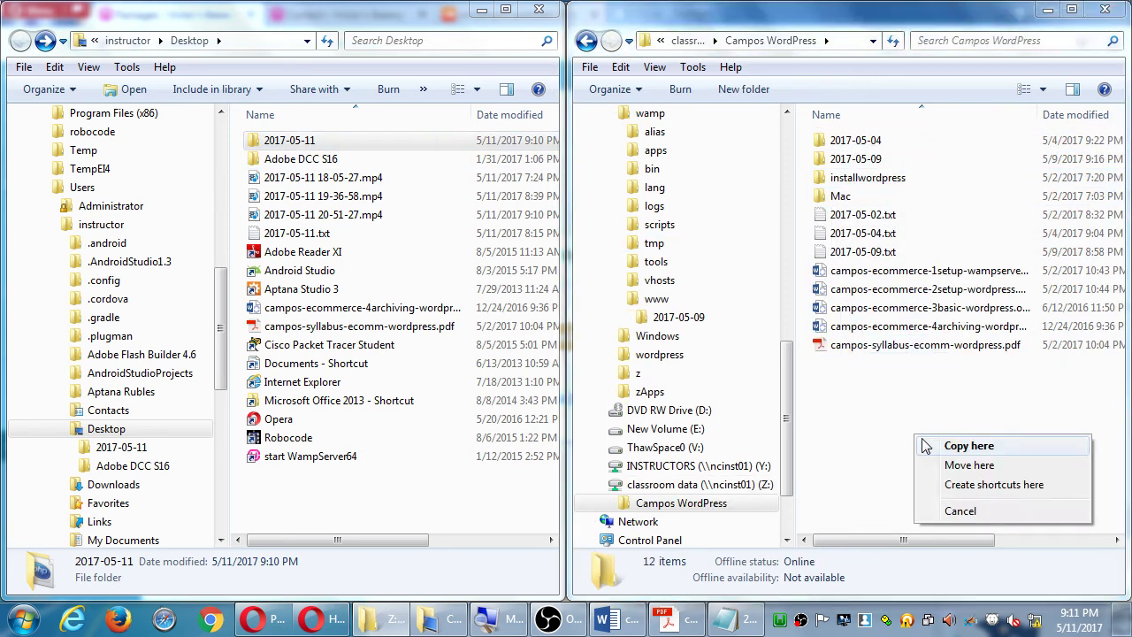
pyautogui.click(924, 445)
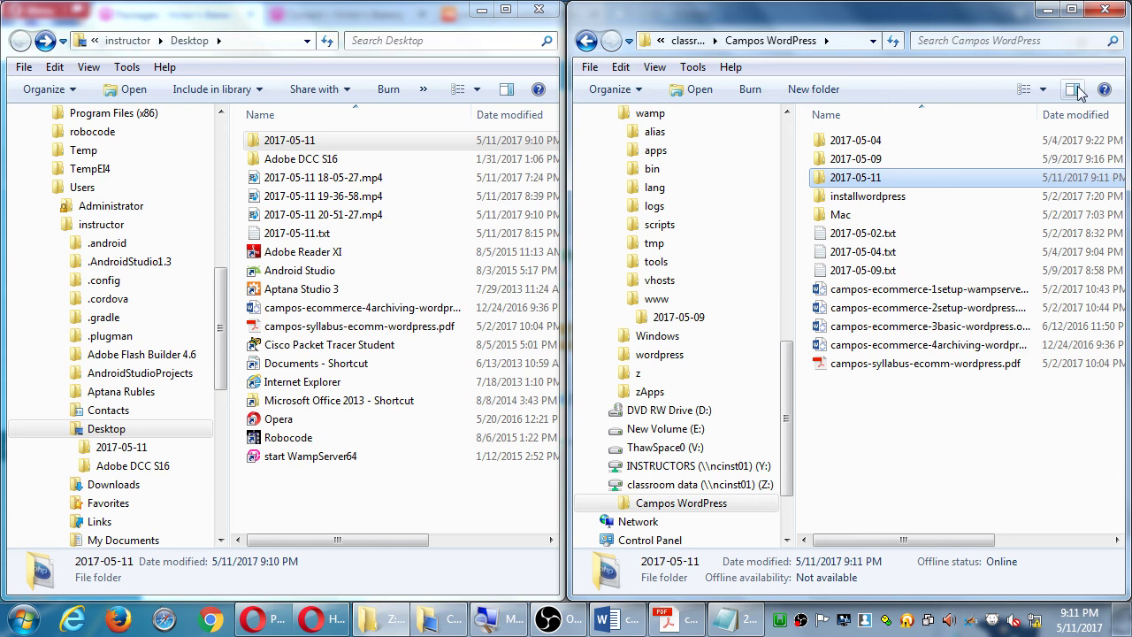
# Step: Close the network share window and the Desktop file window
pyautogui.click(1103, 11)
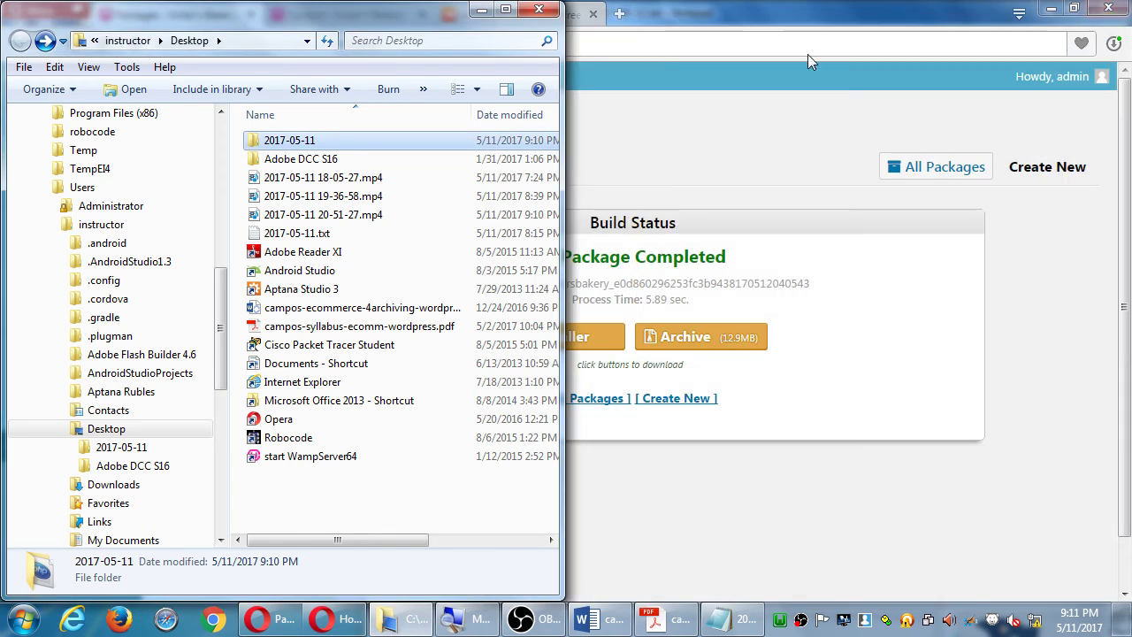
pyautogui.click(539, 11)
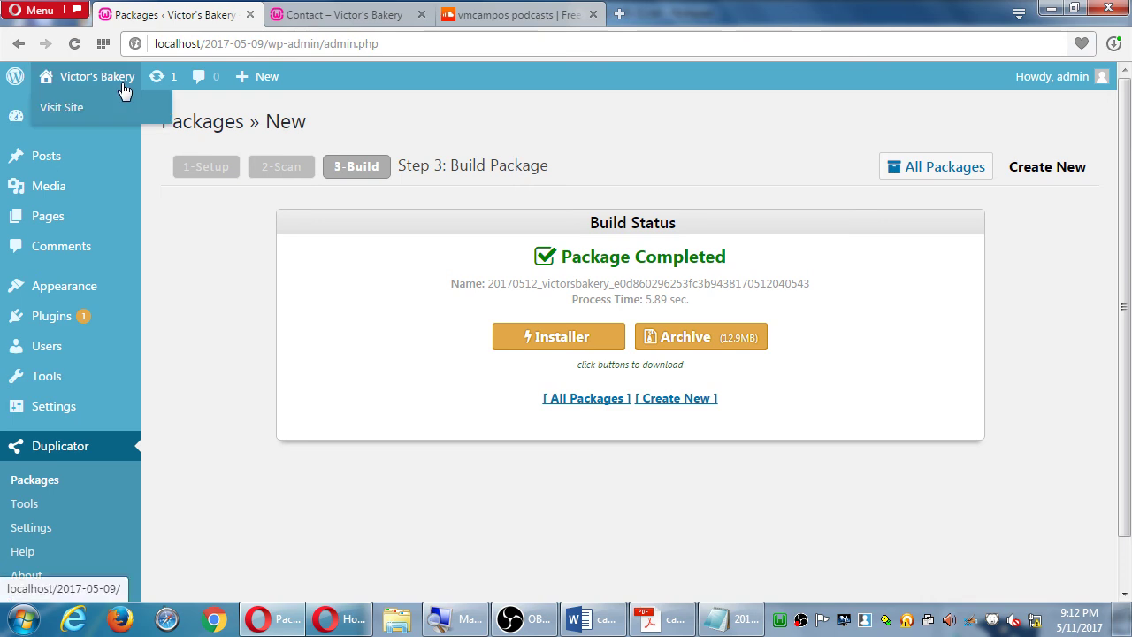
# Step: Visit the live Victor's Bakery site from the admin bar
pyautogui.click(58, 92)
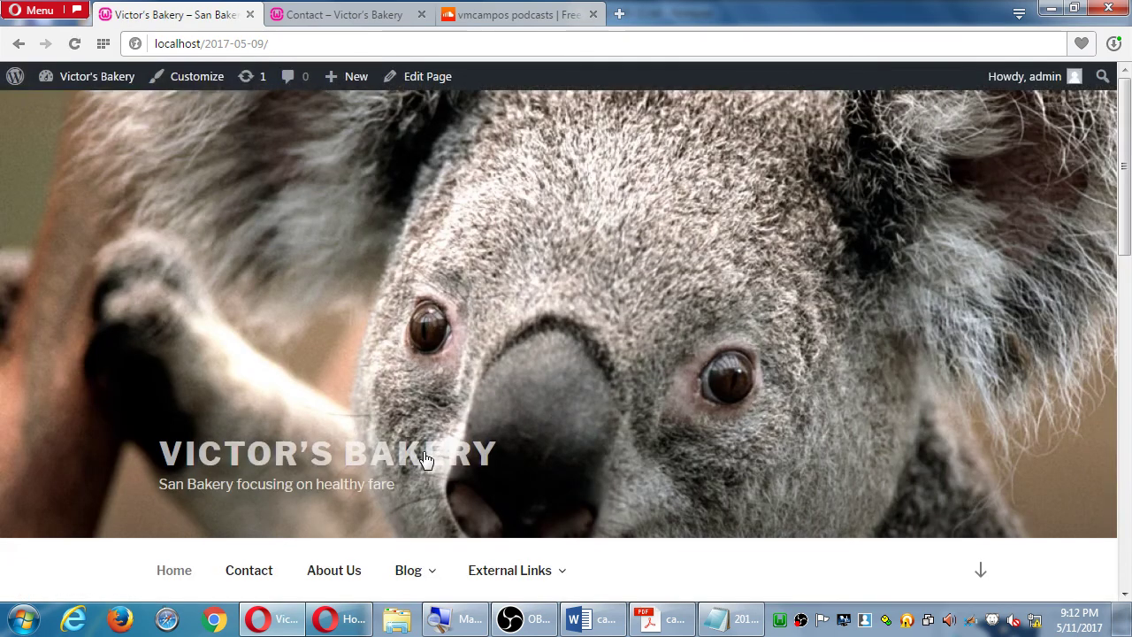